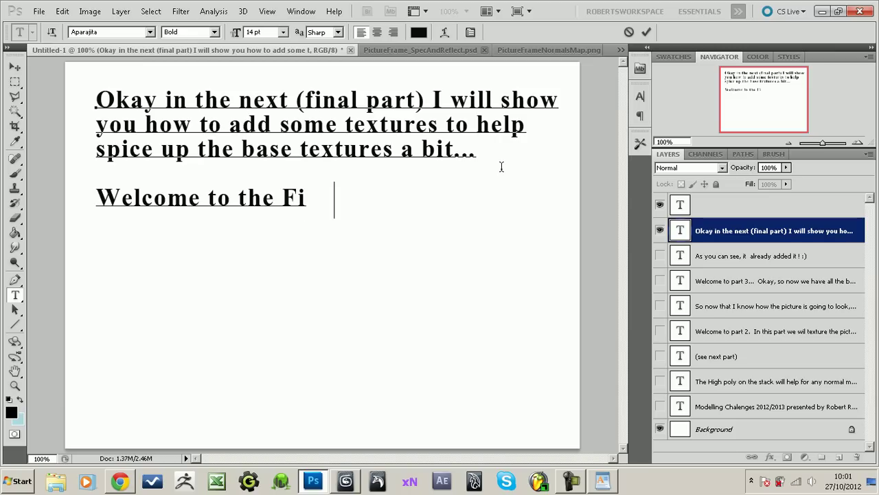
Finish the second text line as "Welcome to the Final part." and commit the text edit
text(part)
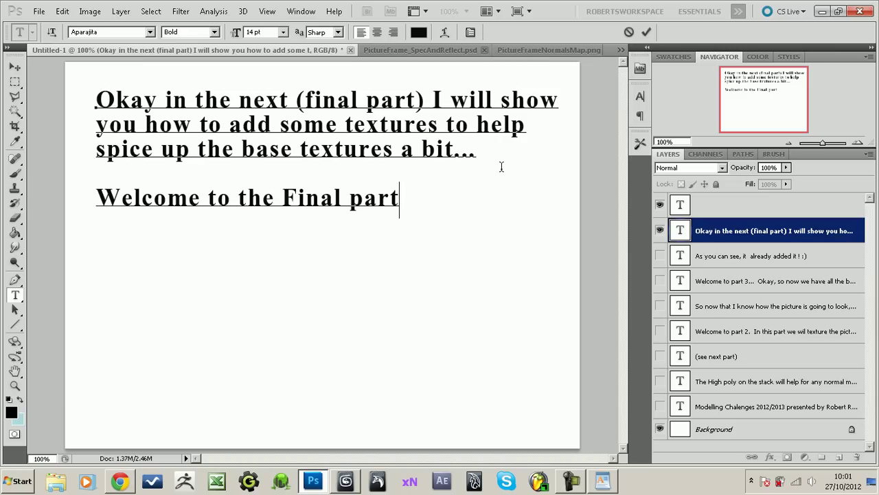
text(.)
key(Return)
click(14, 67)
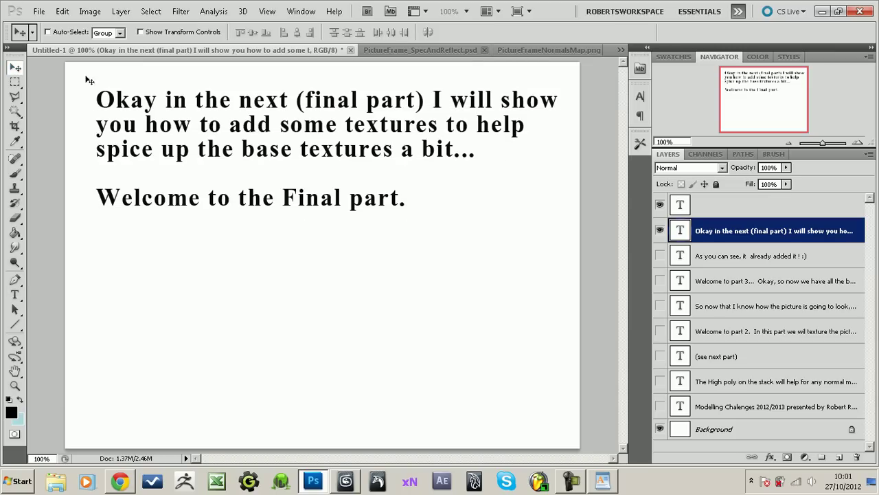
View the specular and normal map documents and open PictureFrame_Diffuse.psd from the Textures folder
click(439, 50)
click(520, 52)
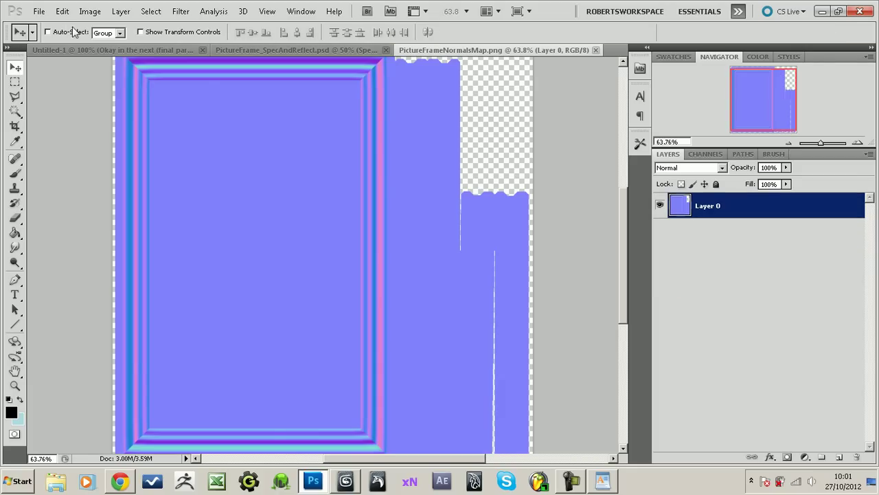
click(39, 11)
click(60, 35)
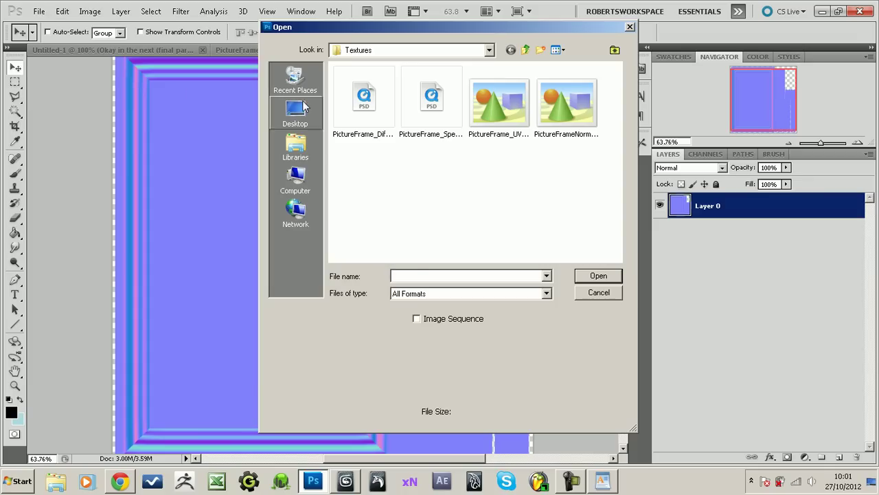
click(364, 103)
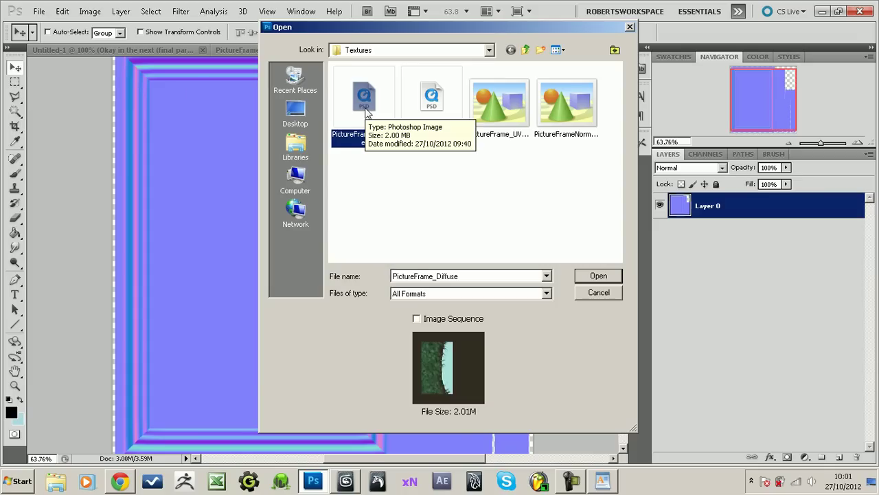
double_click(370, 103)
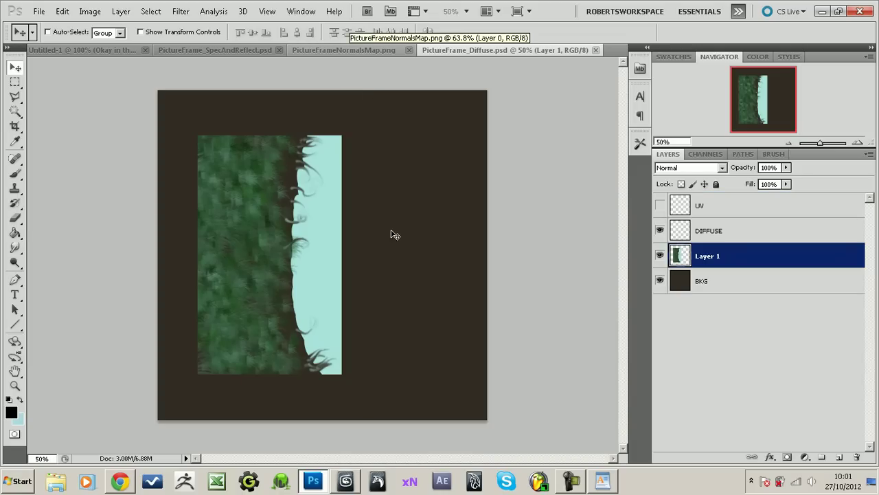
Show the UV layer over the diffuse texture to check the layout, and hide it again
click(313, 482)
click(314, 483)
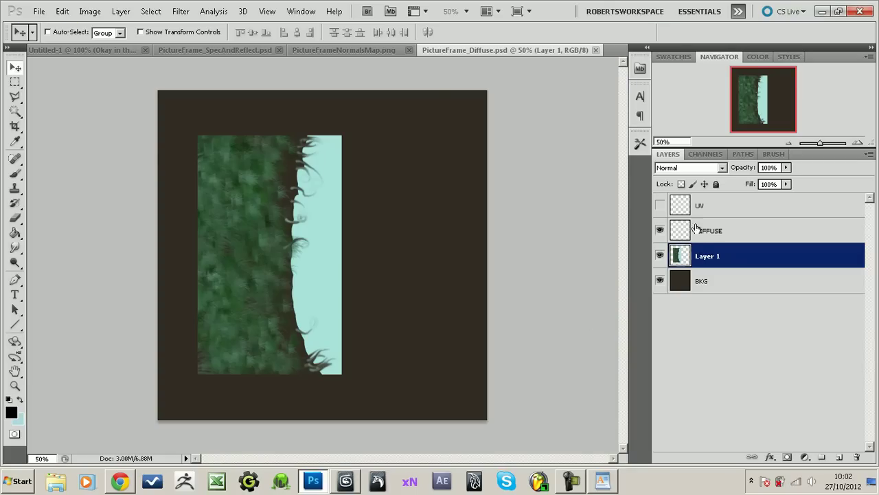
click(659, 205)
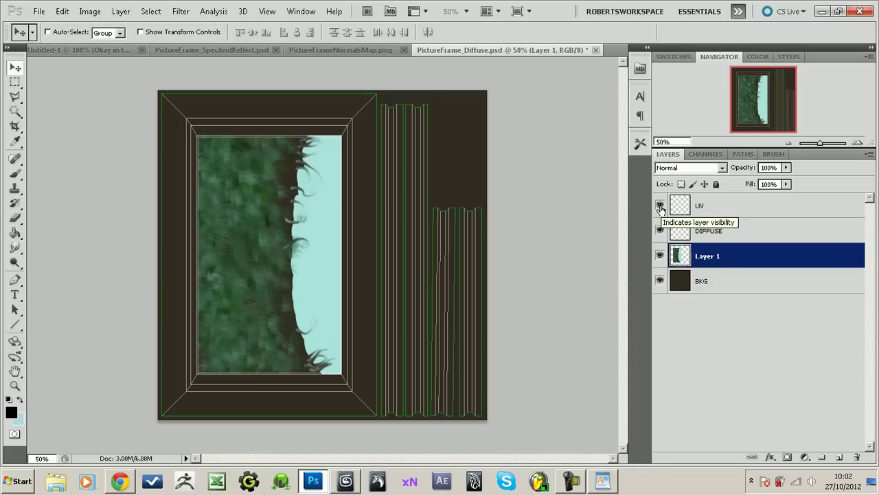
click(659, 205)
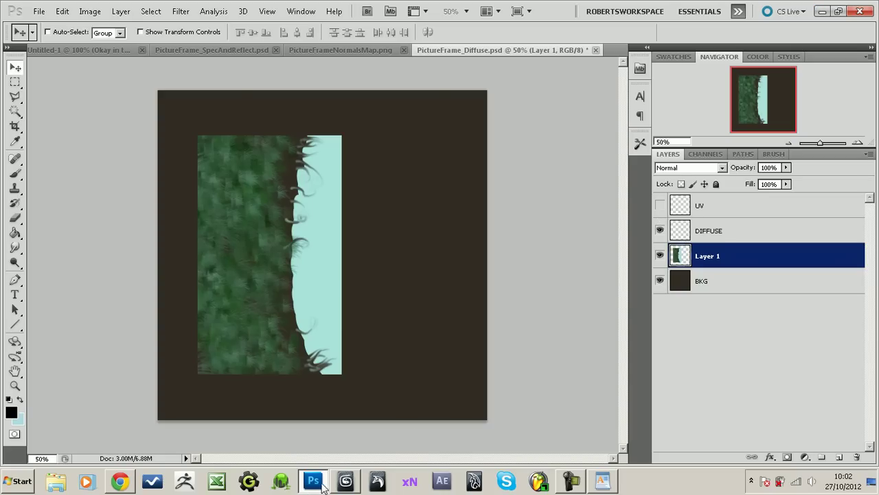
In the Untitled-1 notes document, add "So first, lets bake a quick Ambient Occlusion." below the welcome line and commit the text
click(83, 50)
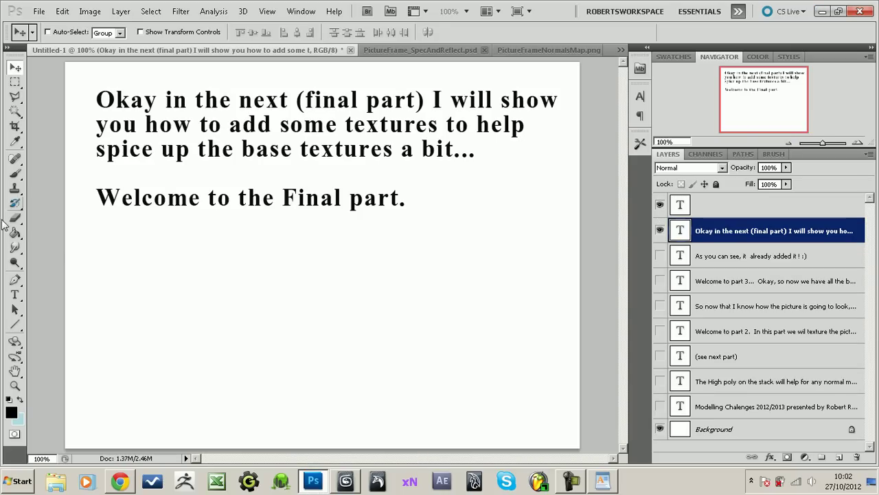
key(t)
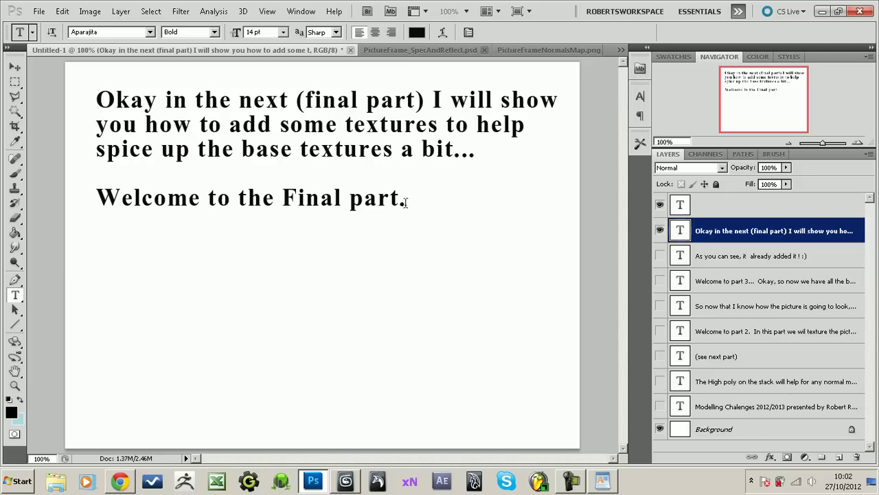
click(474, 231)
key(Return)
key(Return)
text(F)
key(BackSpace)
text(So first, lets )
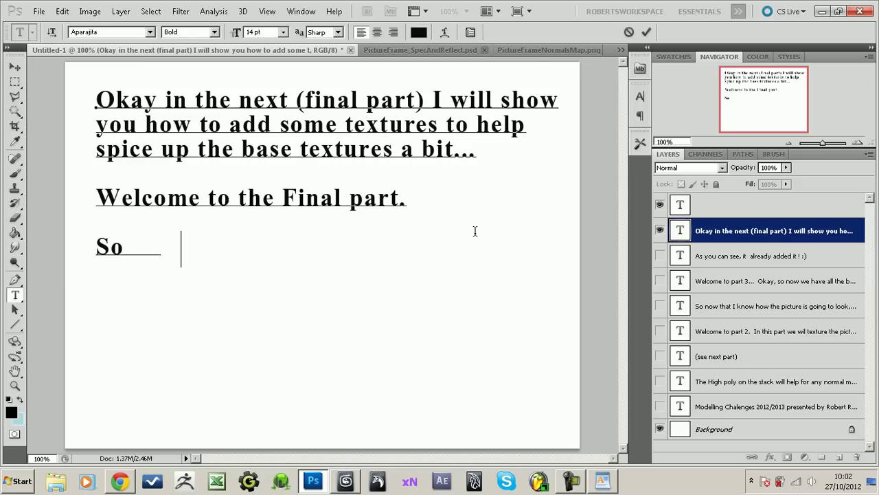
text(bake a quick )
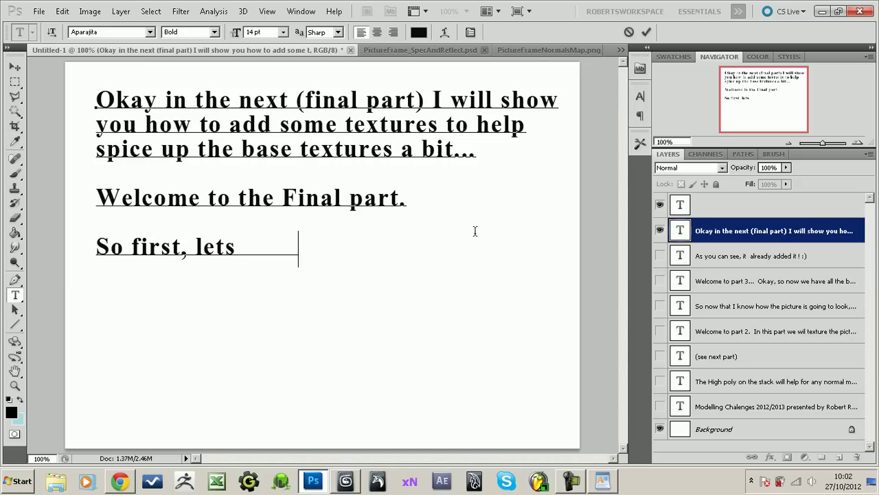
text(Am)
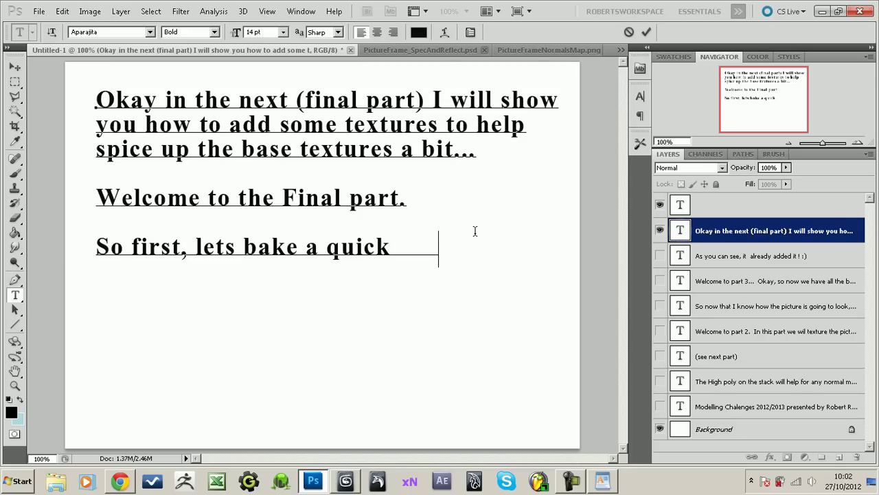
text(bient)
key(Return)
text(Occlusi)
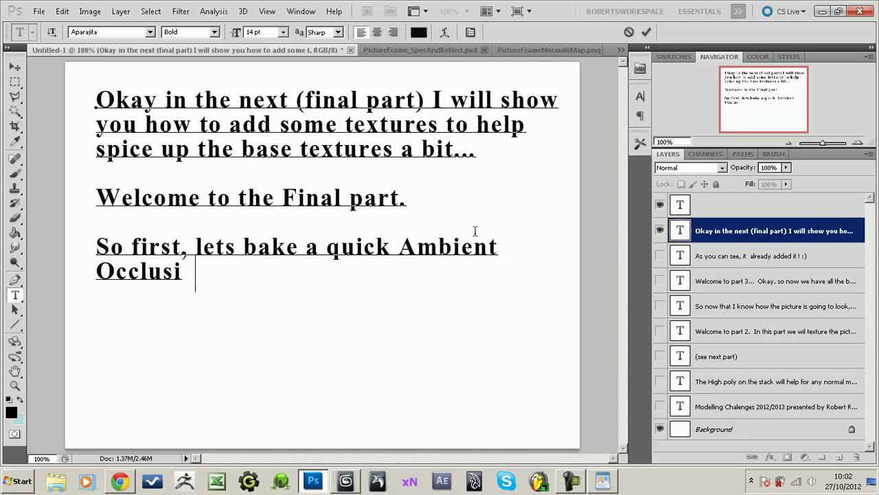
text(on.)
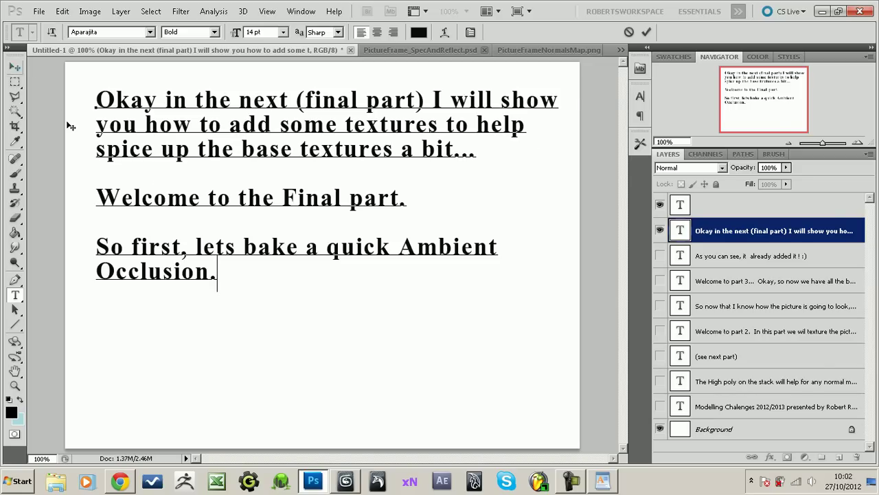
click(14, 67)
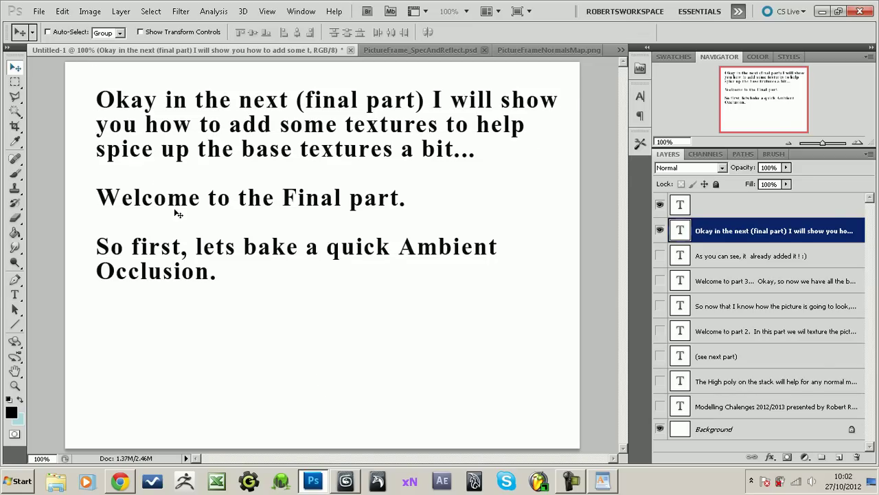
Switch to 3ds Max and place a standard Skylight beside the picture frame
click(822, 11)
click(345, 481)
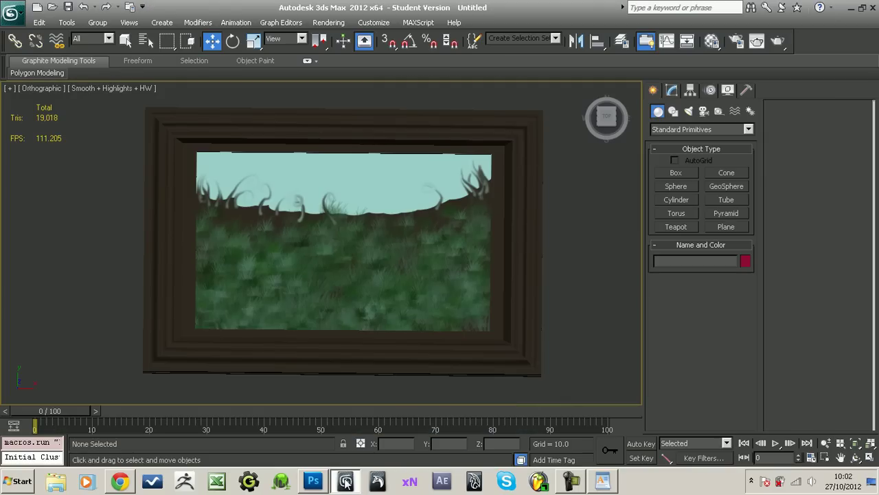
alt+middle_drag(532, 255, 478, 213)
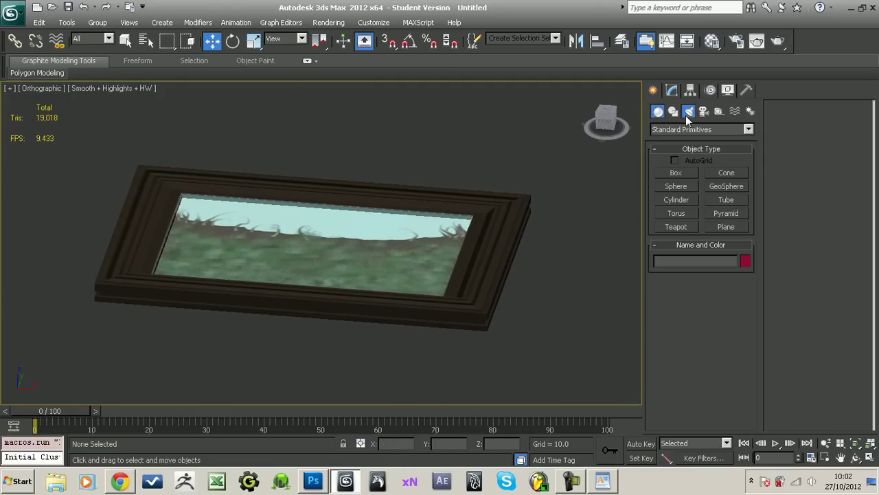
click(688, 112)
click(710, 132)
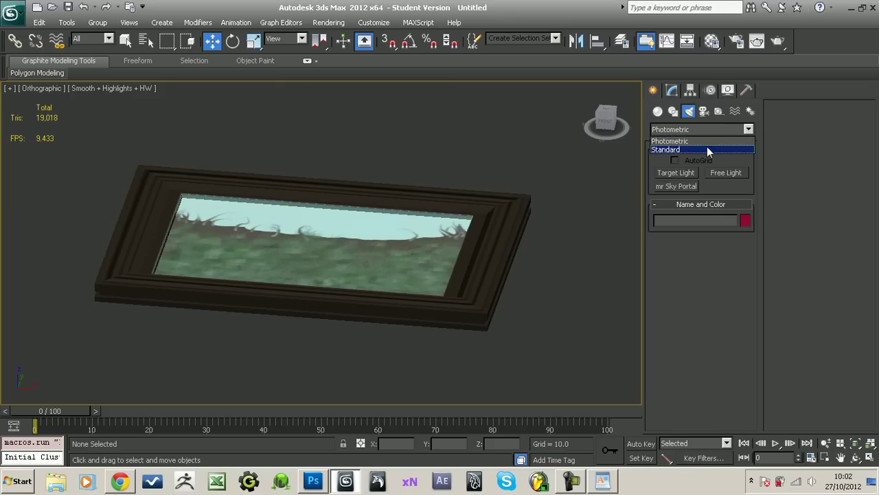
click(708, 146)
click(726, 199)
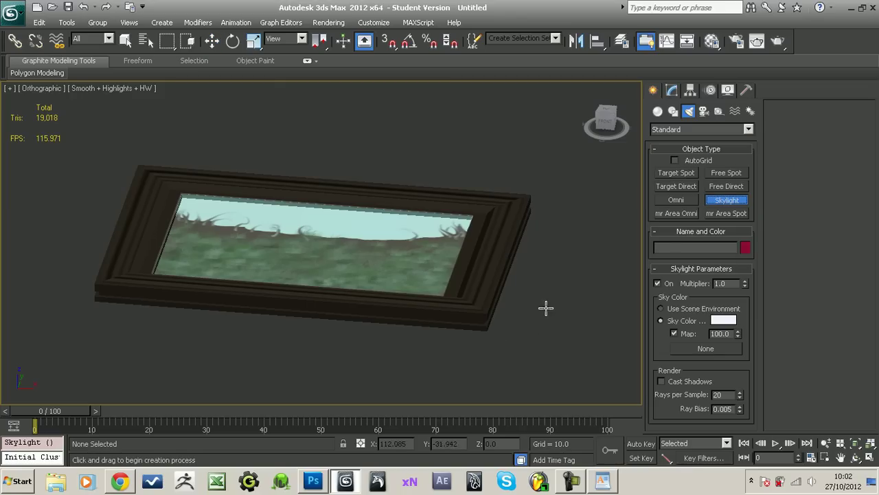
click(550, 299)
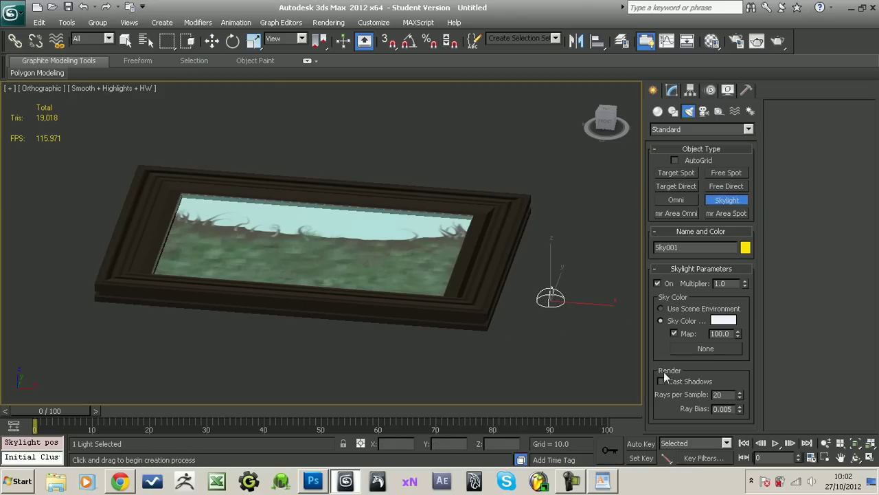
Turn on Cast Shadows for the skylight and set its Rays per Sample to 8
text(8)
key(Return)
alt+middle_drag(588, 319, 577, 347)
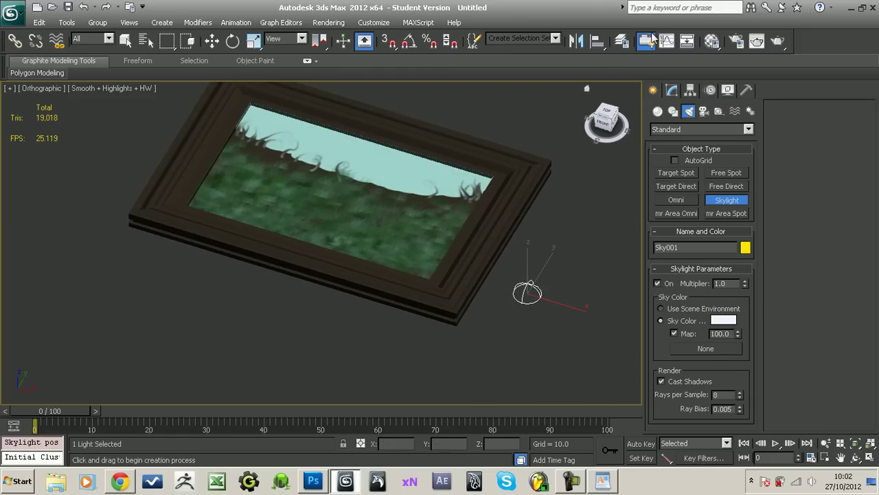
Open the Material Editor and select the unused 04 - Default material
click(711, 43)
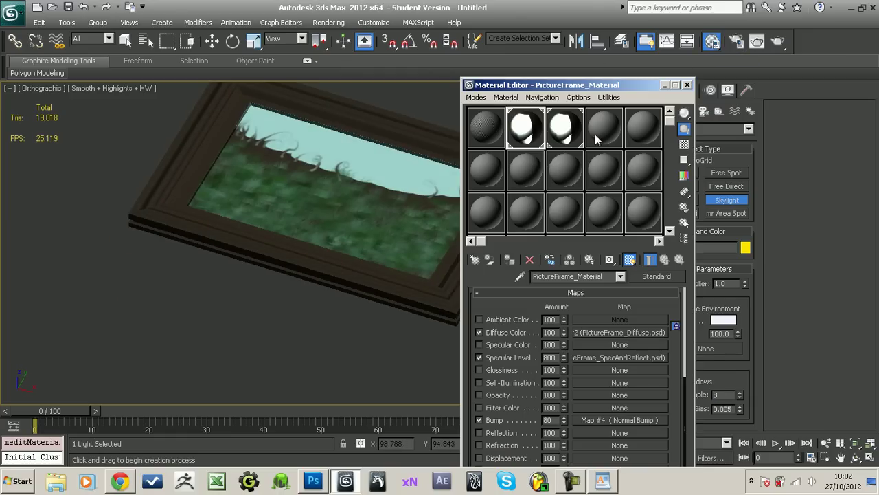
click(603, 129)
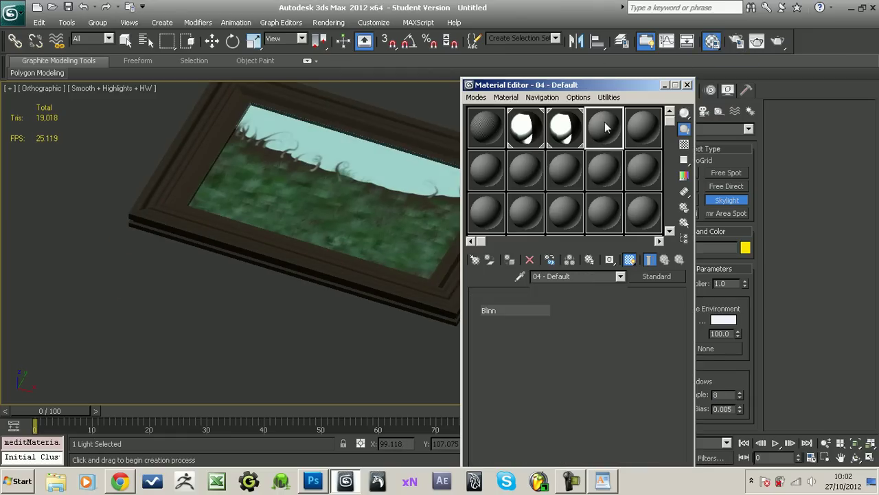
Try assigning the 04 - Default material to the low-poly picture frame
right_click(414, 272)
click(417, 276)
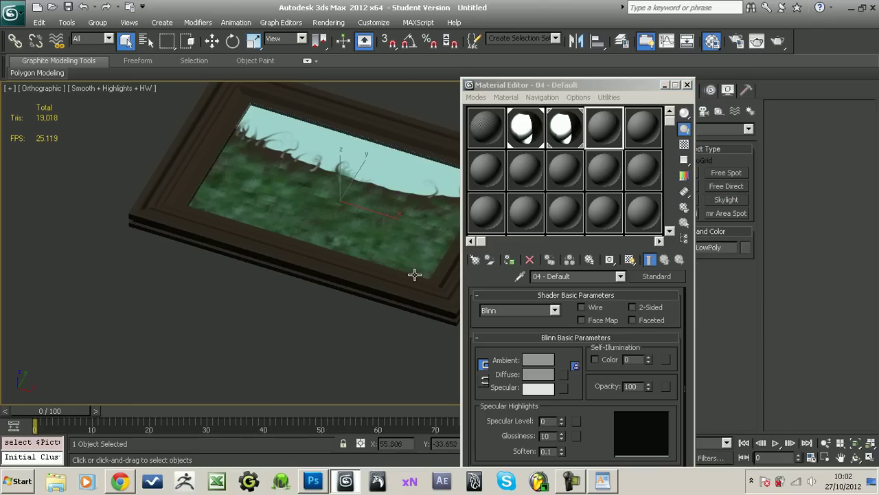
click(509, 260)
mouse_move(350, 281)
alt+middle_down()
mouse_move(398, 265)
mouse_move(351, 289)
alt+middle_up()
key(ctrl+z)
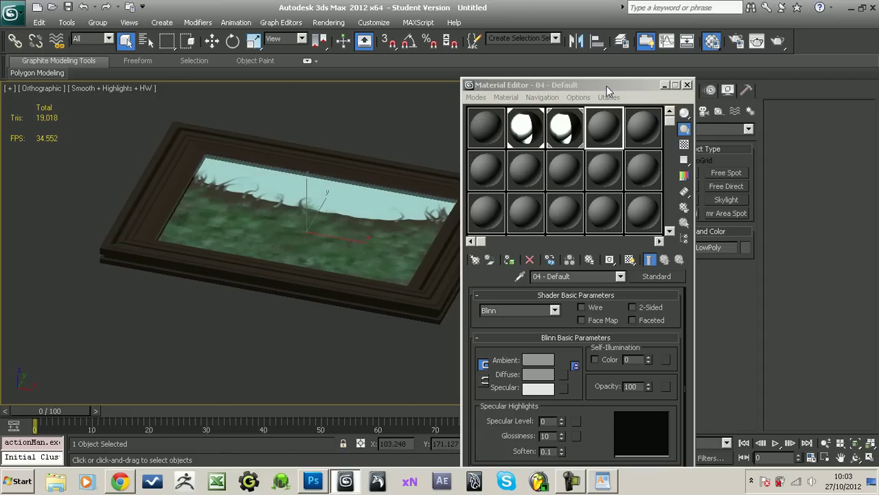
Unhide the HighPoly layer, hide the LowPoly layer, and move the Material Editor clear of the model
drag(606, 92, 365, 179)
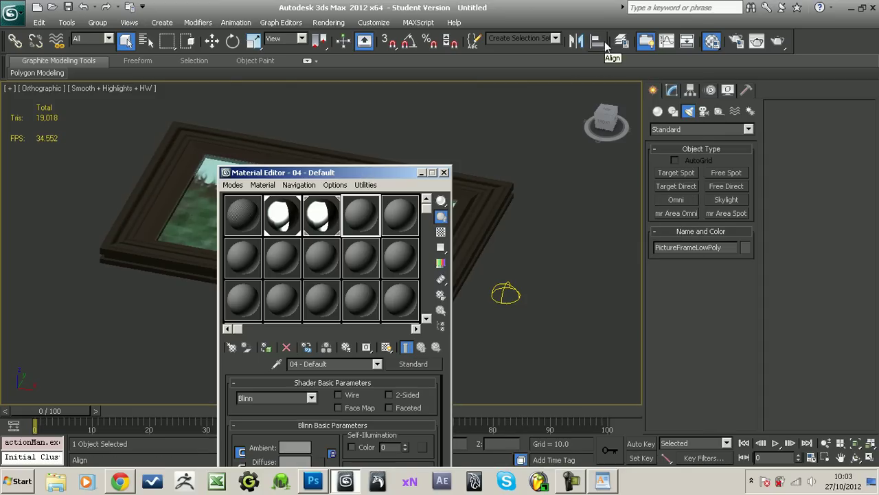
click(621, 41)
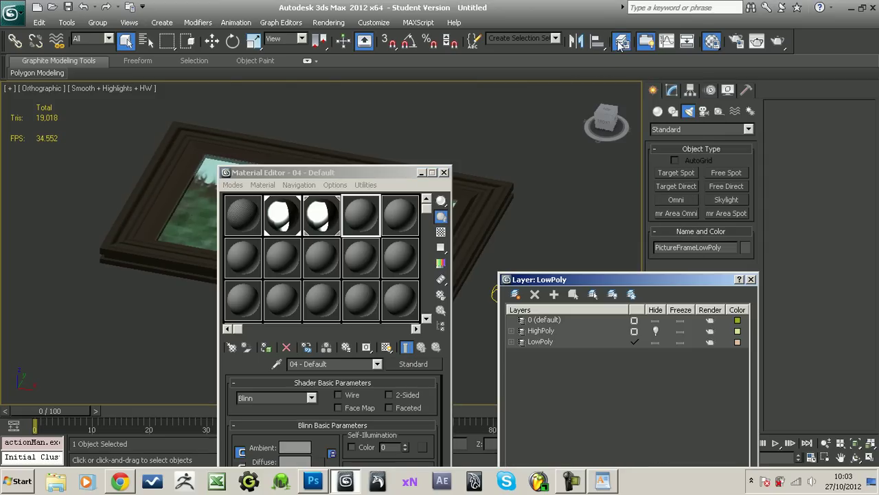
click(658, 330)
click(656, 341)
click(374, 174)
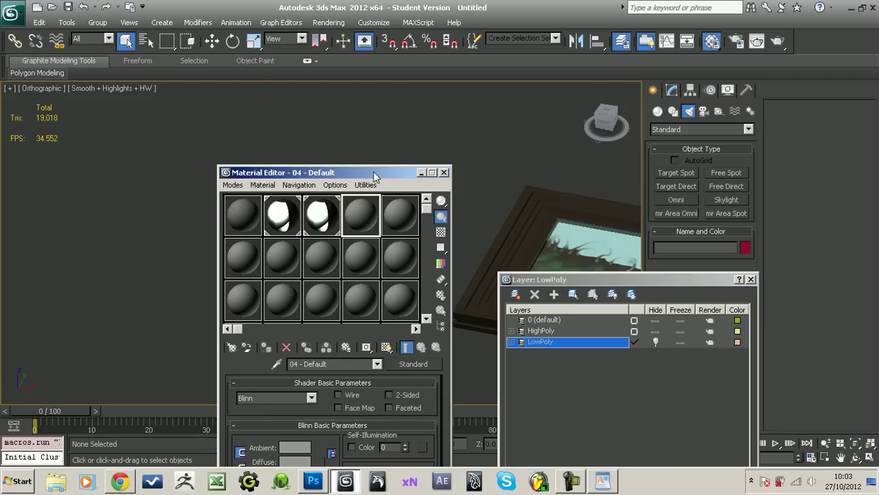
drag(374, 177, 185, 94)
Make HighPoly the current layer and assign the 04 - Default material to the high-poly picture frame
click(574, 256)
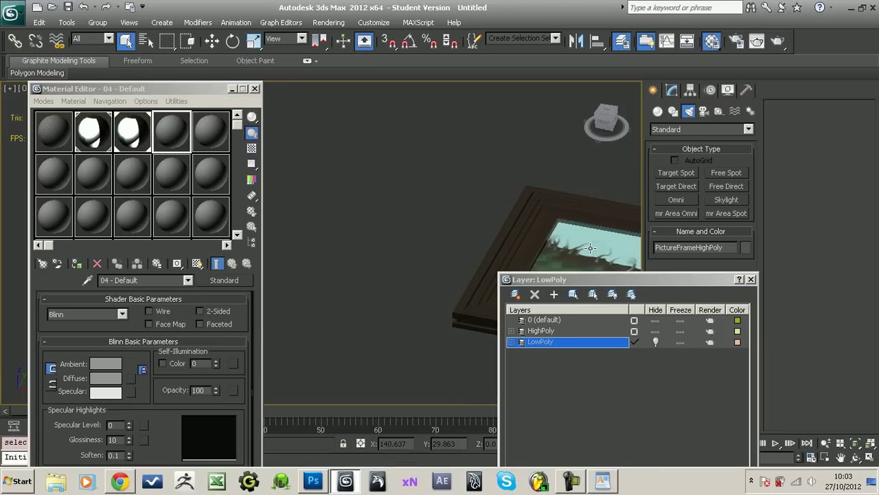
click(552, 333)
click(633, 331)
middle_drag(534, 208, 329, 173)
click(77, 264)
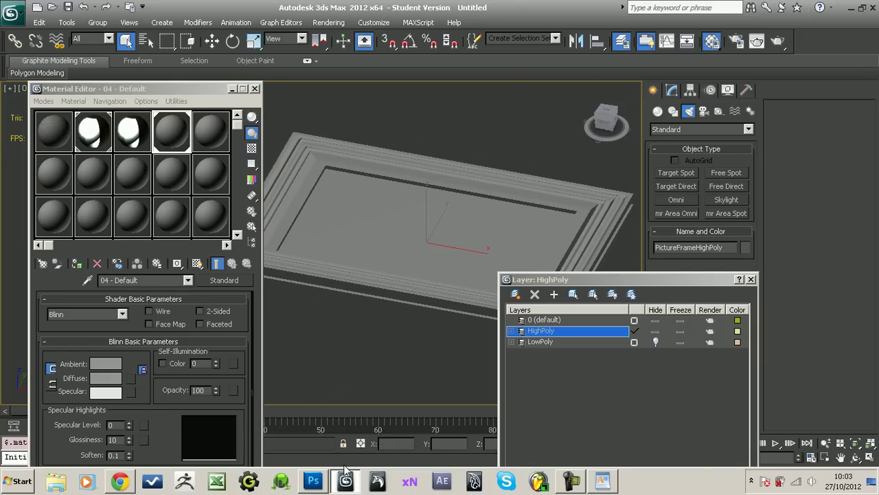
click(751, 280)
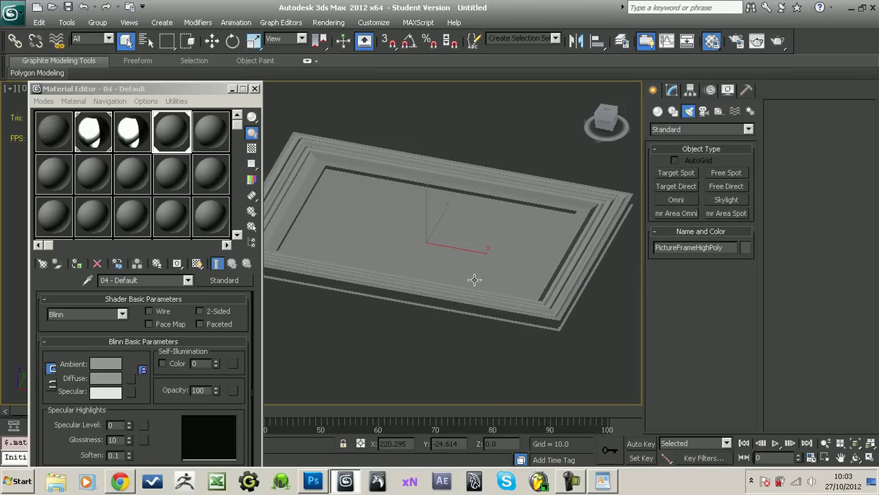
Display the modifier stack of the high-poly picture frame
click(672, 90)
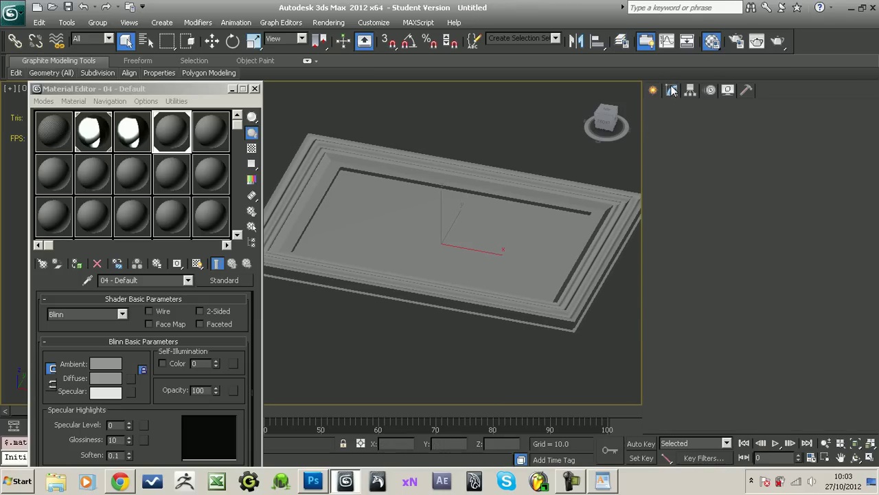
mouse_move(749, 272)
mouse_down()
mouse_move(754, 289)
mouse_move(756, 262)
mouse_up()
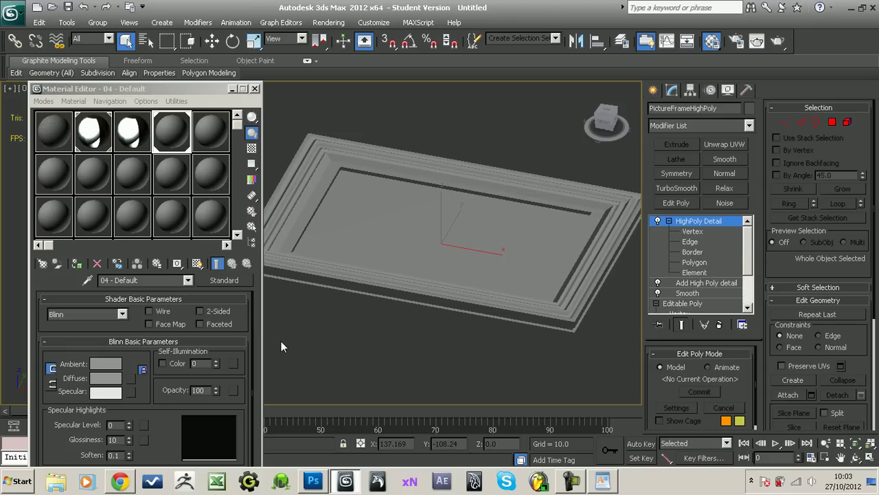
Set the 04 - Default material's specular colour to white and copy it to the diffuse and ambient colours
click(113, 393)
drag(380, 165, 378, 177)
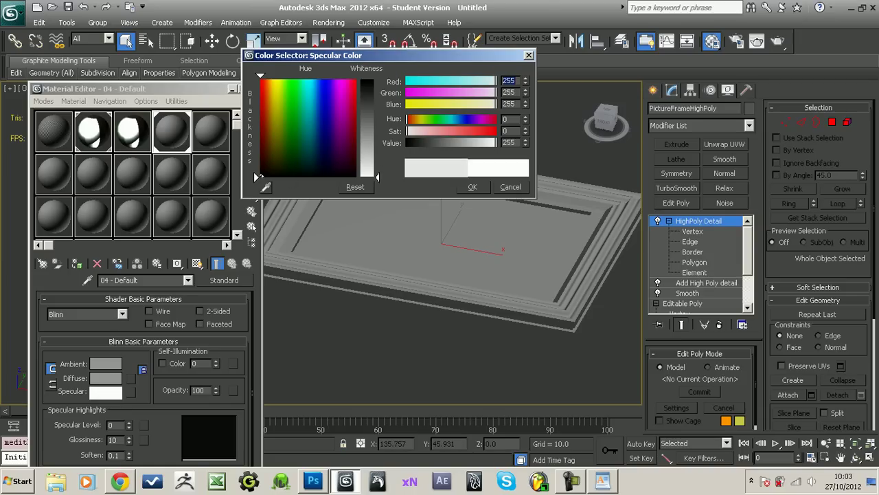
click(472, 188)
drag(113, 393, 117, 378)
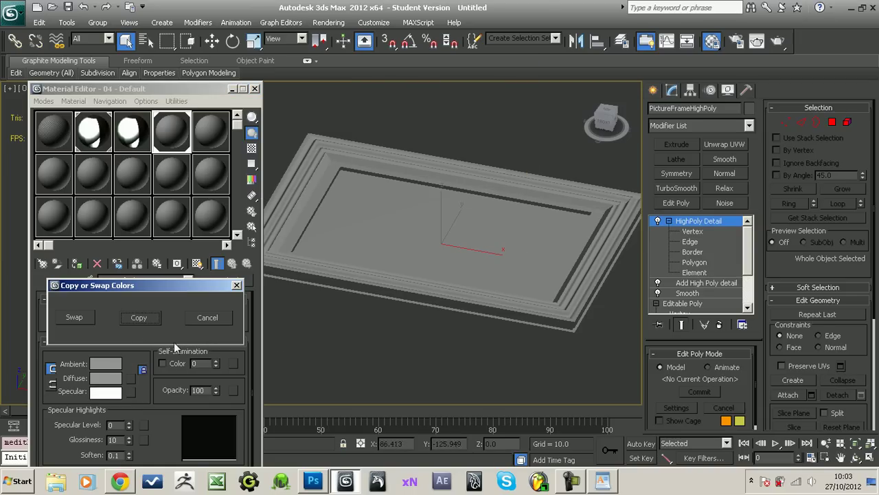
click(140, 320)
drag(160, 413, 169, 375)
right_click(129, 390)
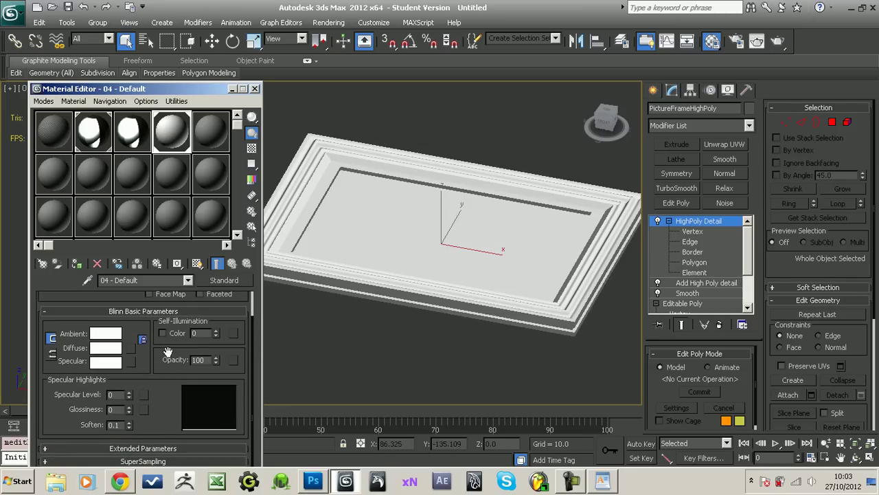
Rename the white material AO white and close the Material Editor
click(187, 279)
click(137, 291)
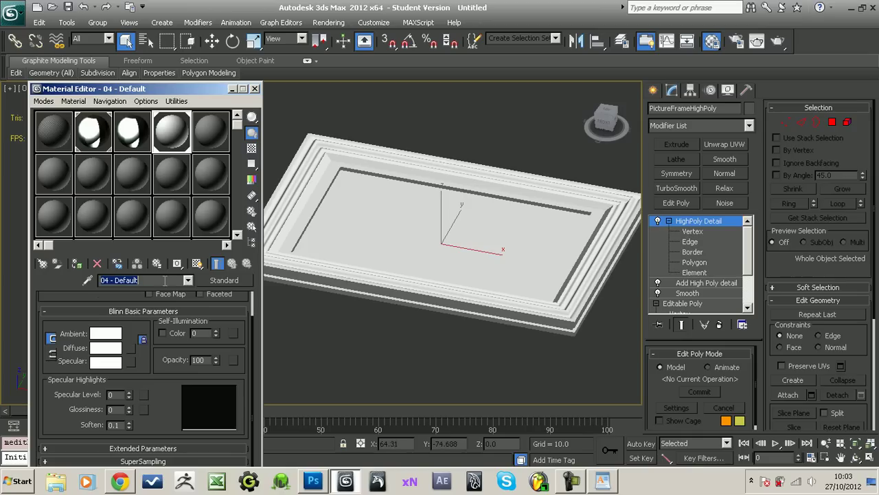
text(AO white)
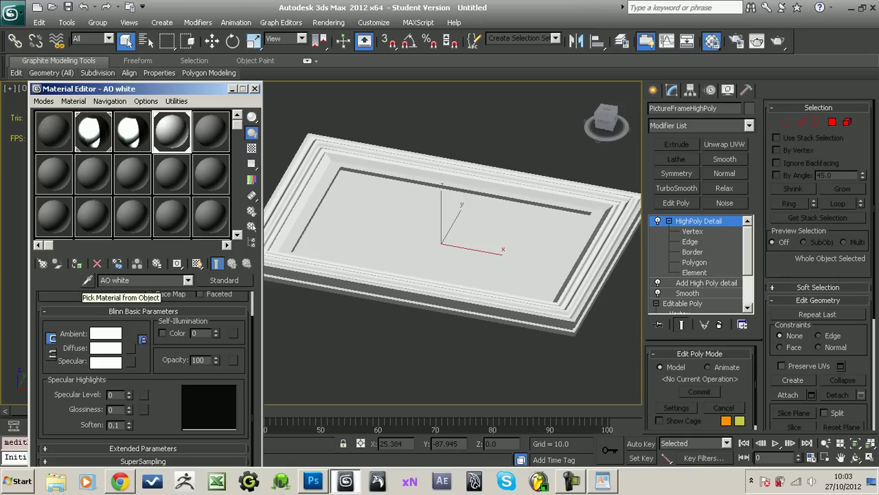
click(255, 88)
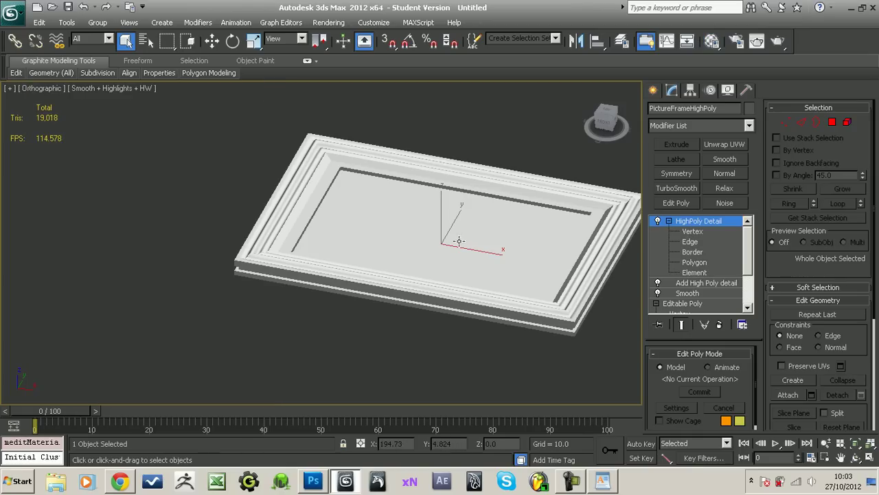
Unhide the LowPoly layer and move the skylight along Y to about 209, clear of both picture frames
scroll(316, 244, down, 5)
scroll(323, 241, up, 5)
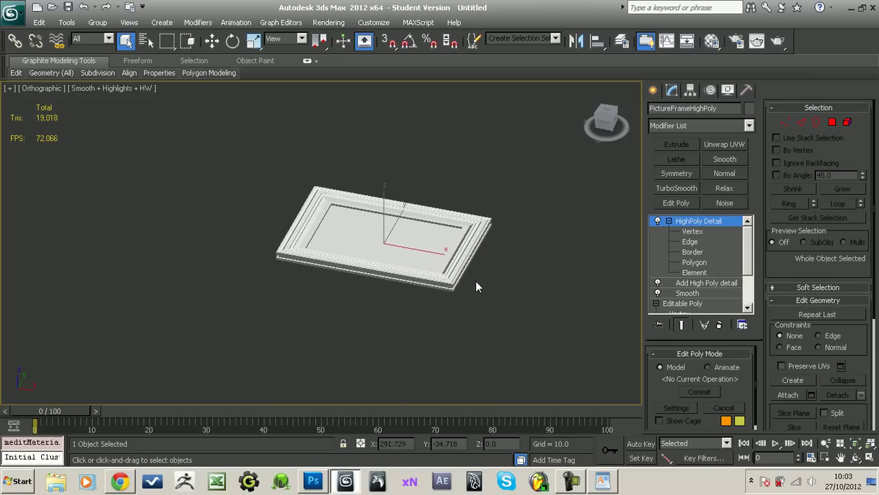
alt+middle_drag(576, 263, 522, 247)
click(620, 40)
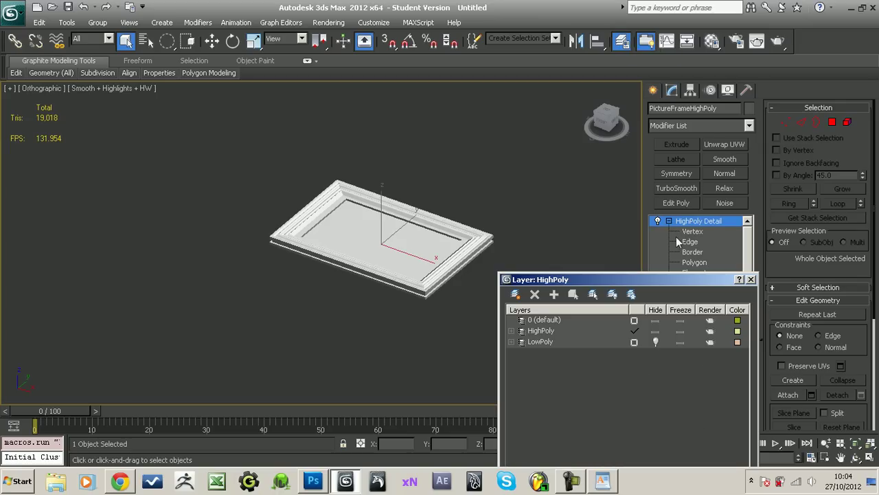
click(657, 343)
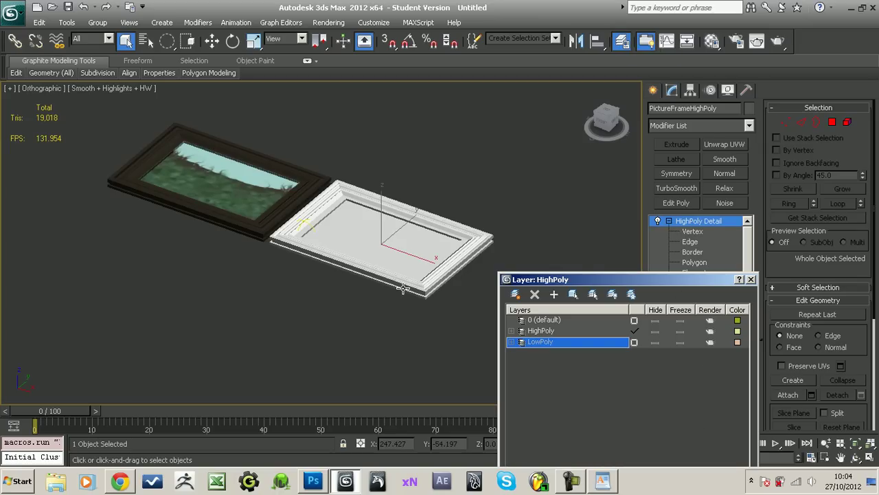
scroll(404, 288, down, 6)
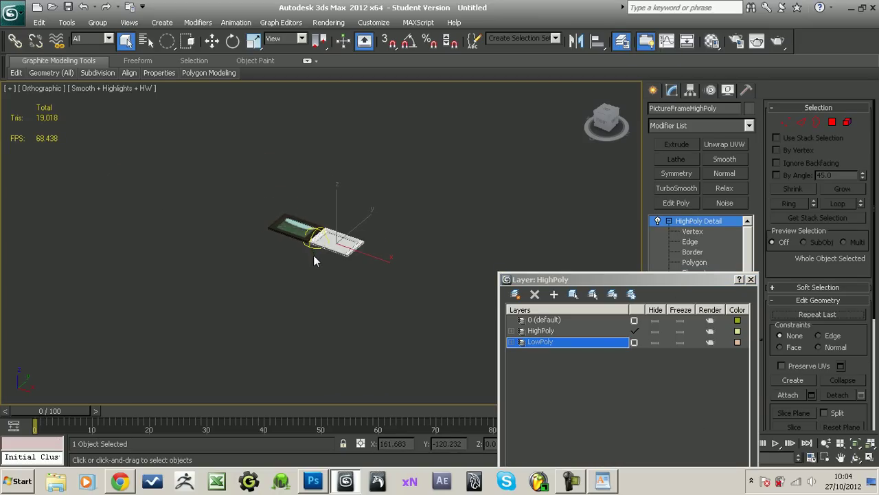
key(w)
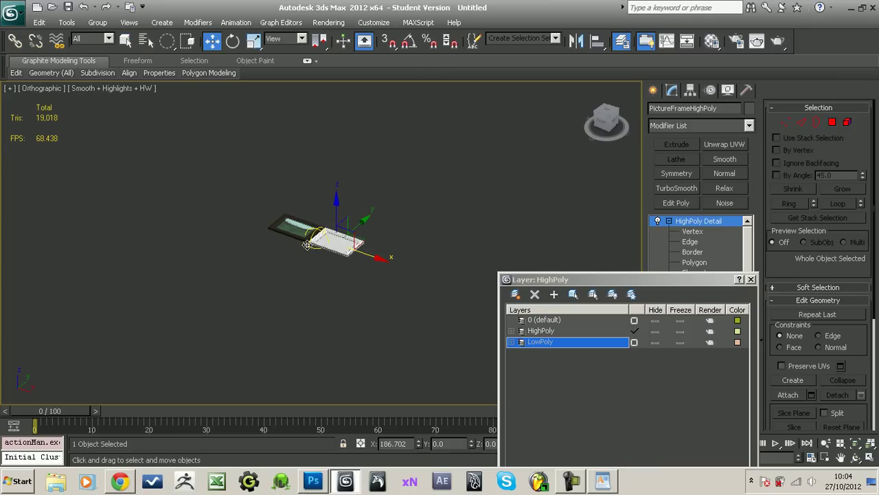
click(307, 245)
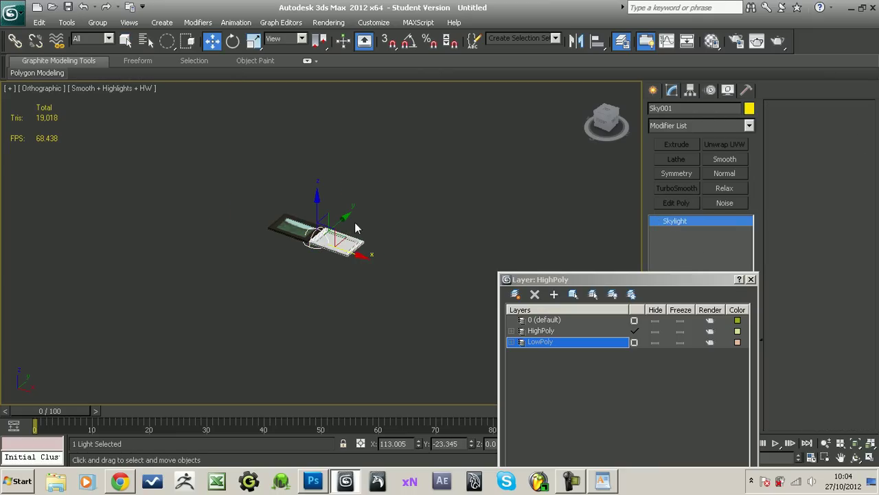
drag(347, 216, 380, 186)
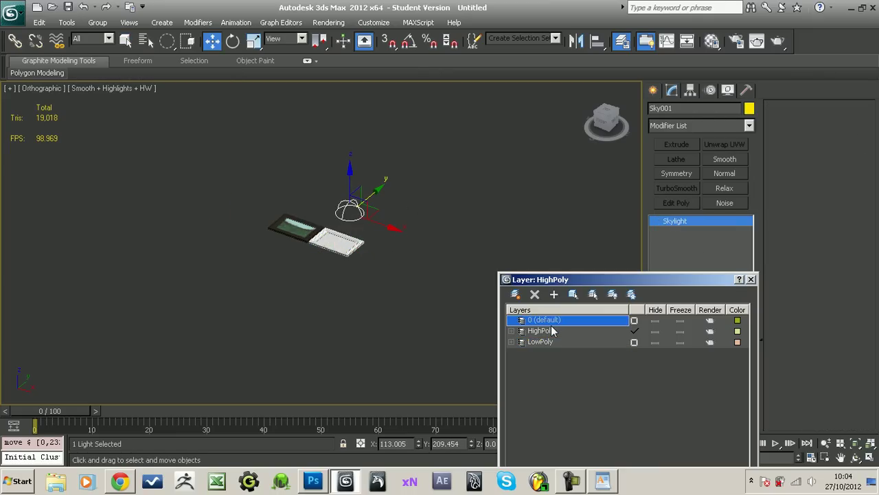
Create a new layer named Light for the selected skylight
click(553, 330)
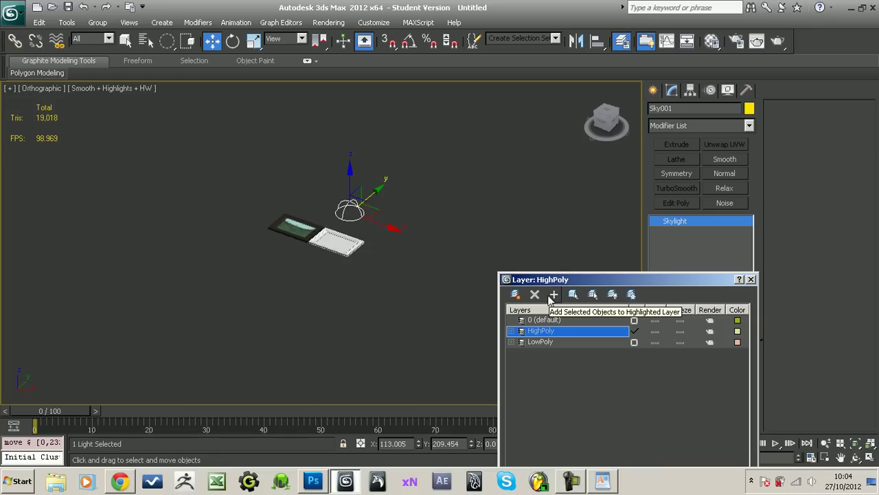
click(515, 294)
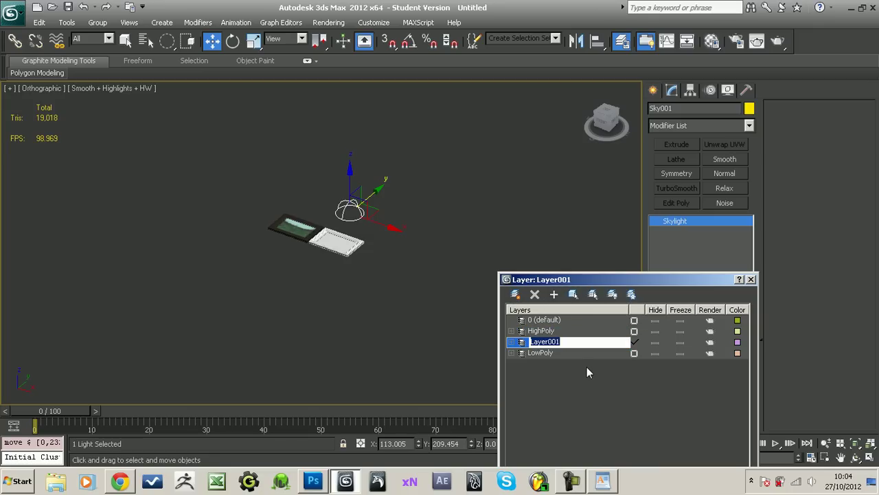
text(Light)
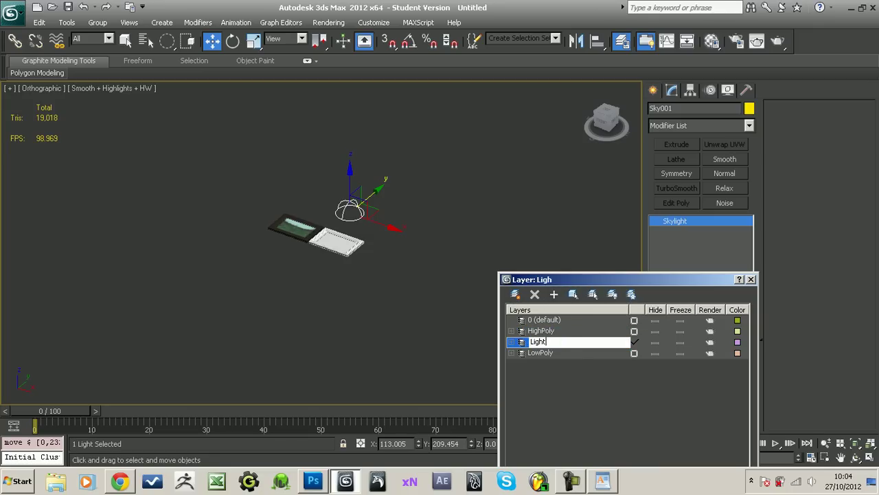
key(Return)
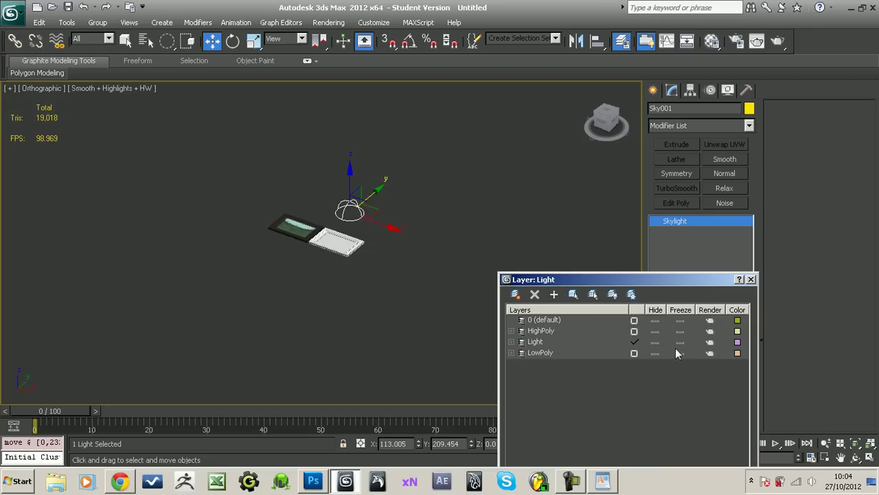
Hide the LowPoly layer, select the high-poly picture frame, and close the layer manager
click(656, 353)
scroll(344, 240, up, 5)
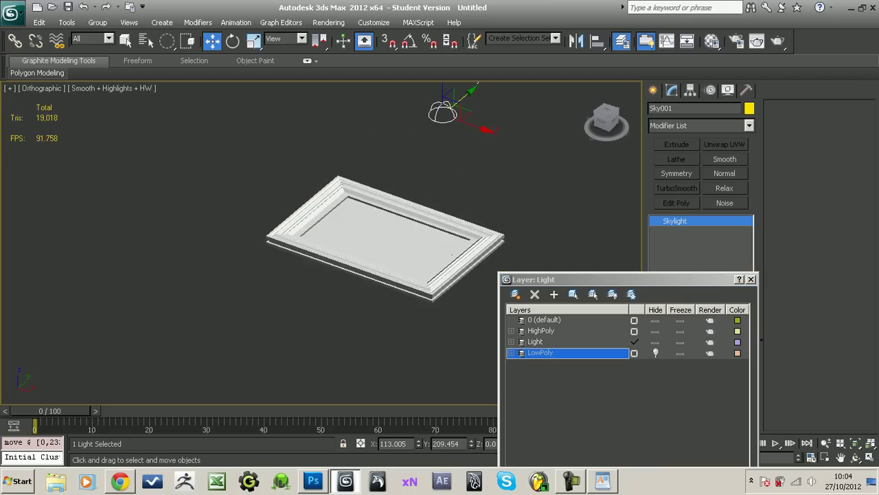
middle_drag(427, 185, 338, 230)
key(q)
click(421, 320)
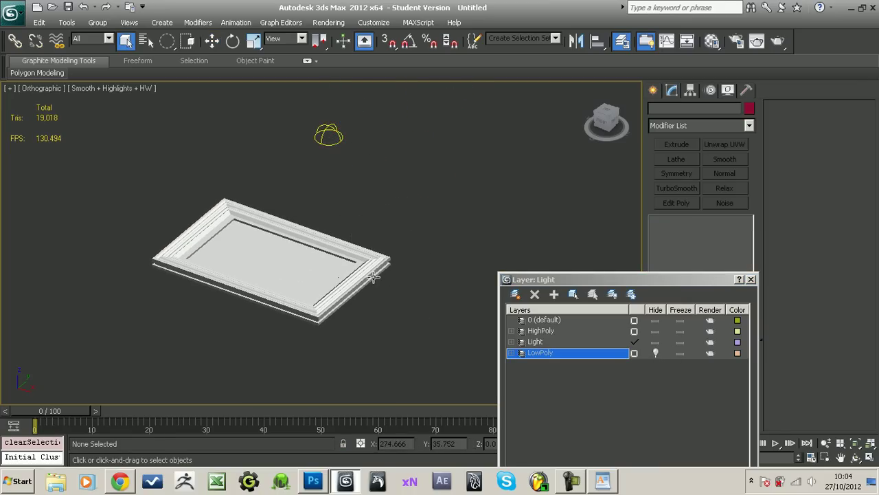
click(373, 274)
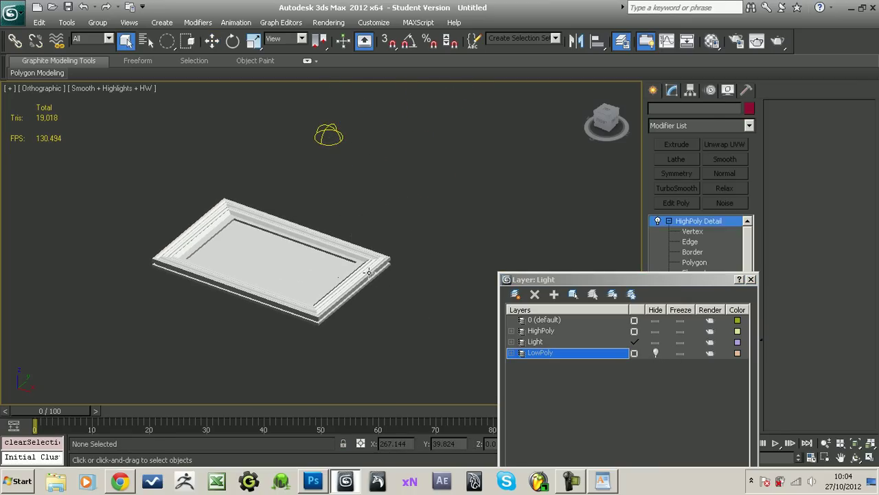
click(752, 279)
middle_drag(374, 274, 480, 272)
scroll(479, 272, up, 3)
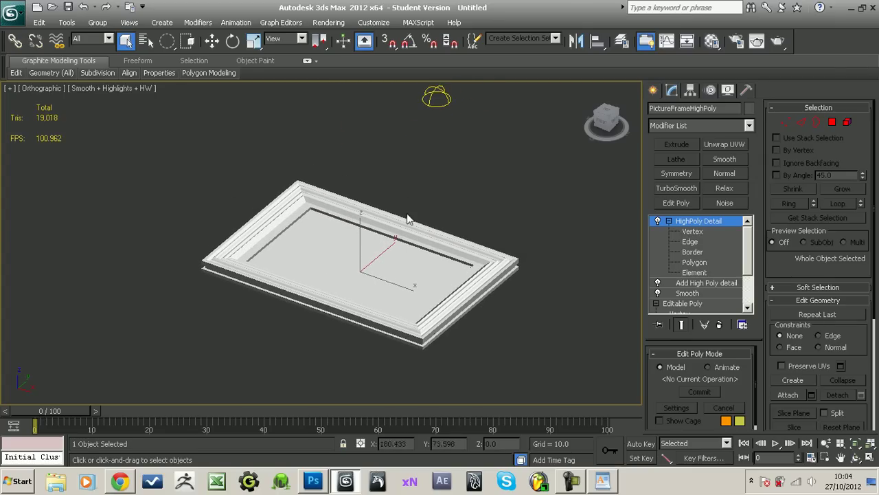
Open Render To Texture for the high-poly picture frame and add a CompleteMap output element
click(328, 22)
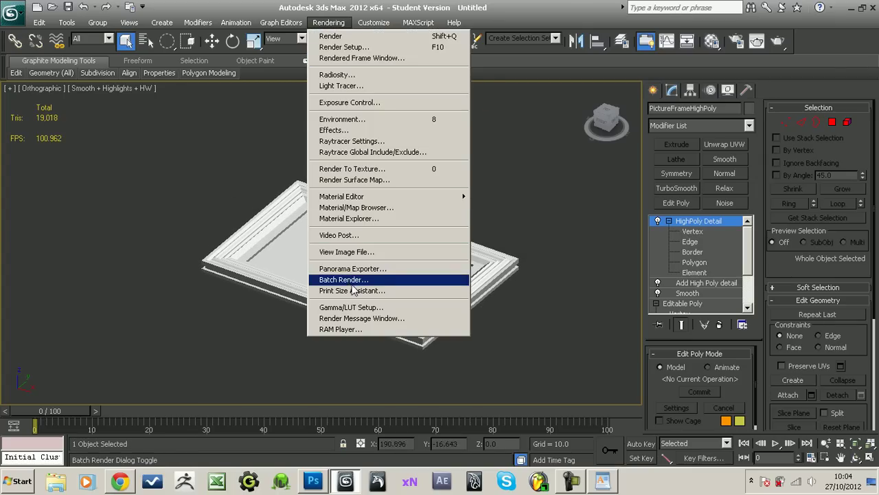
click(366, 170)
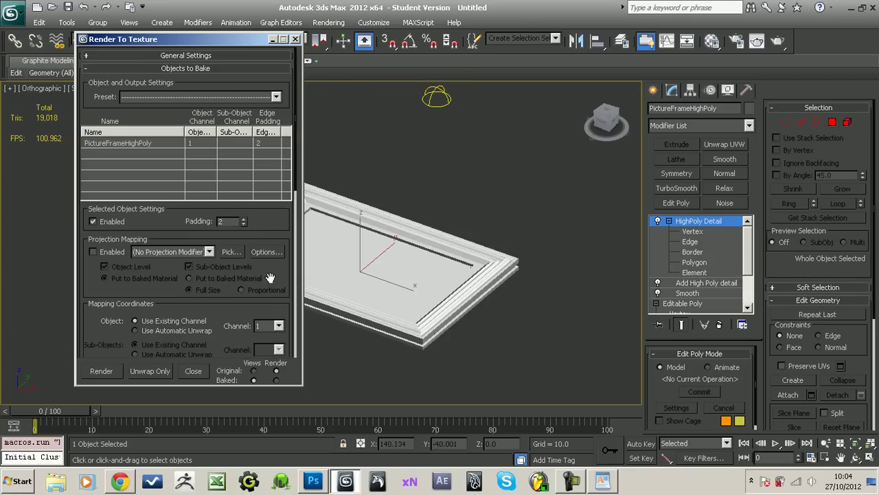
scroll(272, 297, down, 2)
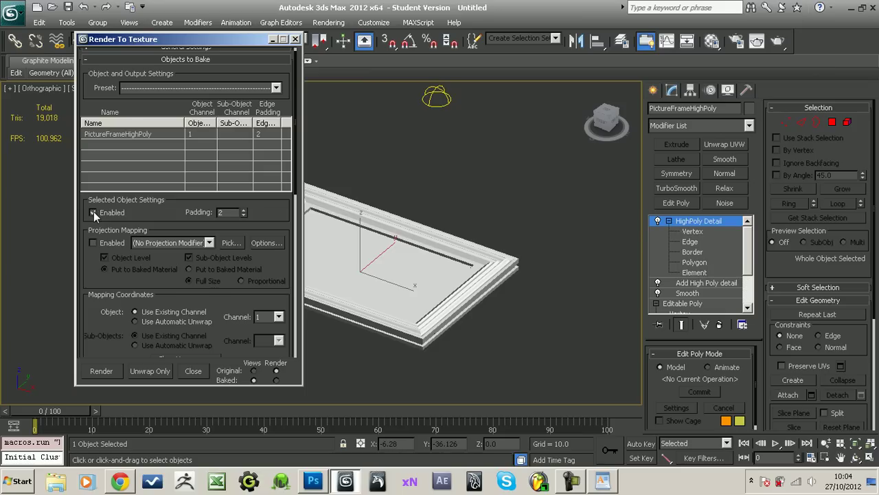
drag(244, 211, 244, 200)
drag(258, 242, 262, 187)
click(92, 179)
drag(230, 275, 234, 198)
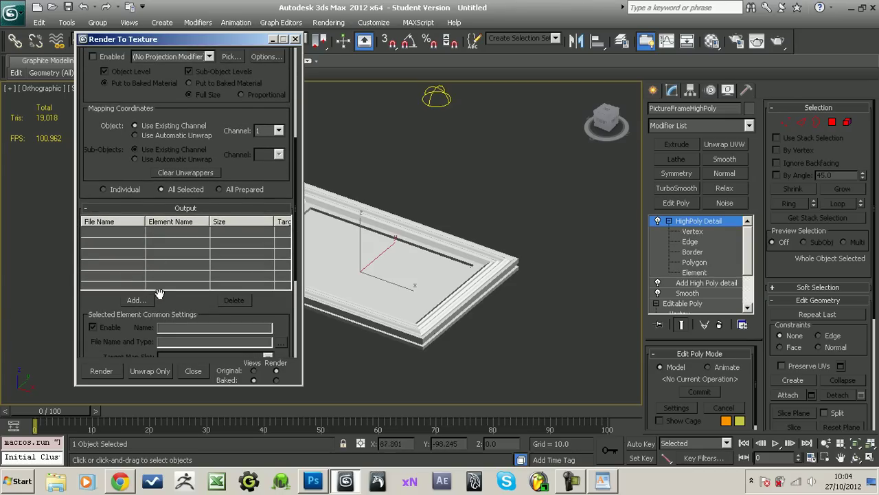
drag(166, 303, 178, 209)
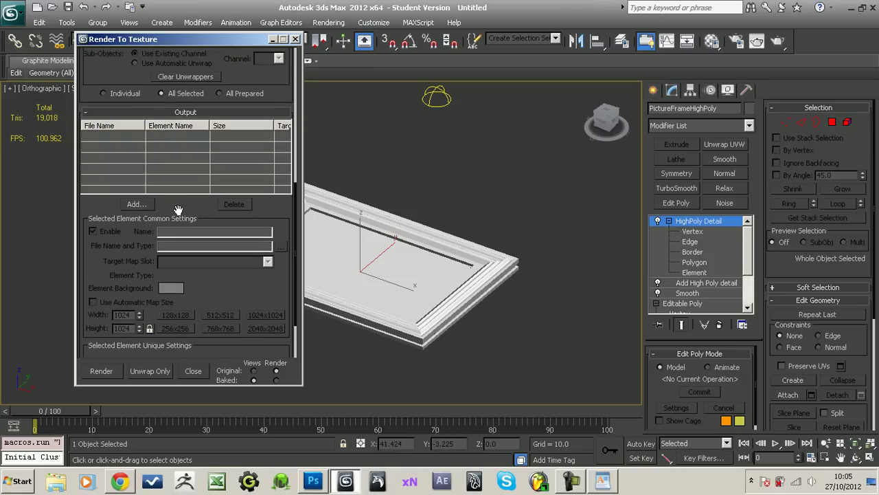
click(132, 206)
click(426, 184)
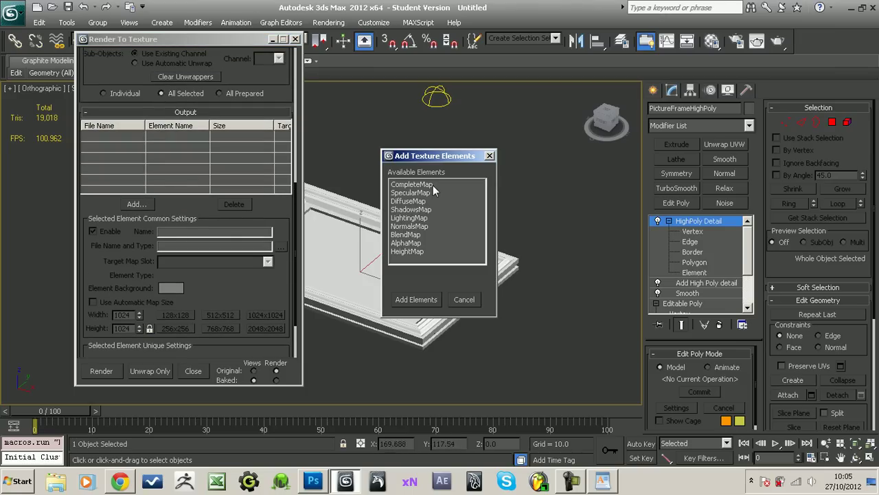
click(415, 300)
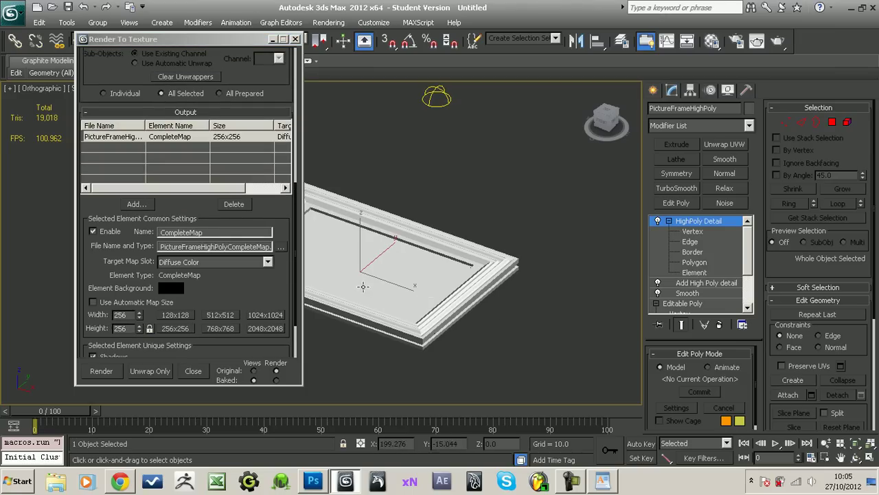
Set the CompleteMap output size to 1024x1024, keeping Diffuse Color as its target map slot
click(270, 261)
click(268, 261)
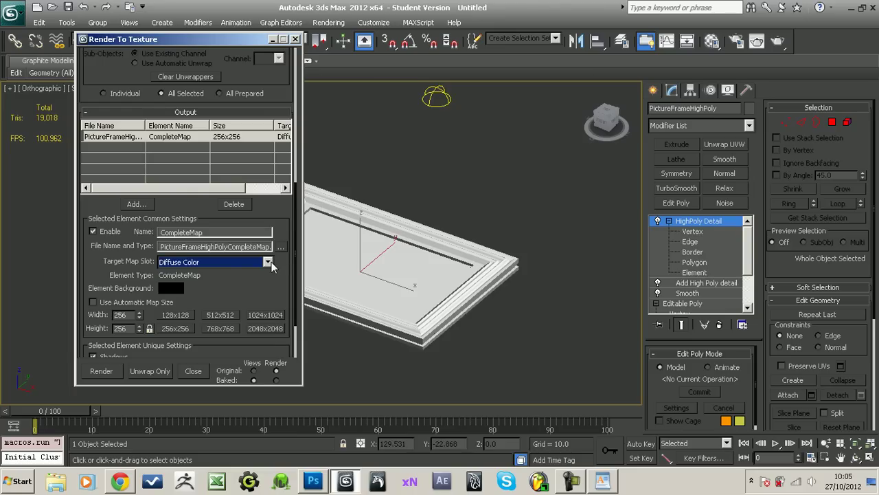
drag(255, 276, 258, 192)
click(158, 337)
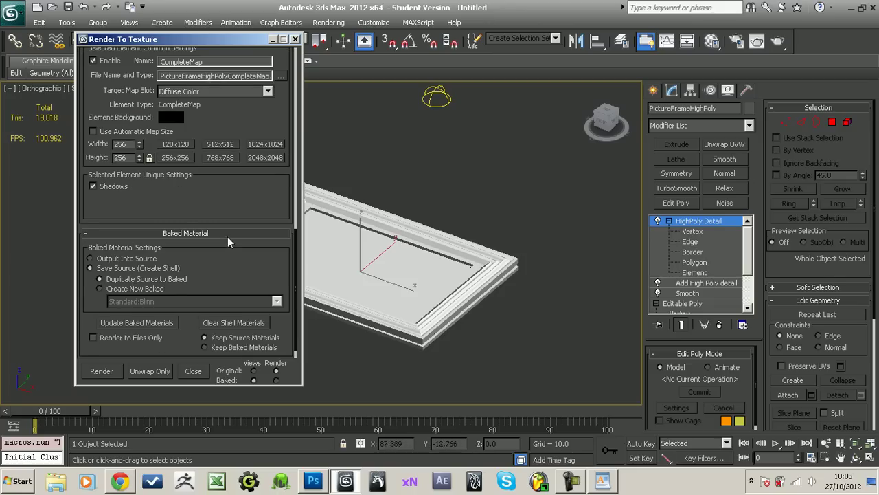
scroll(228, 237, down, 1)
drag(229, 206, 237, 296)
scroll(234, 246, up, 5)
click(233, 315)
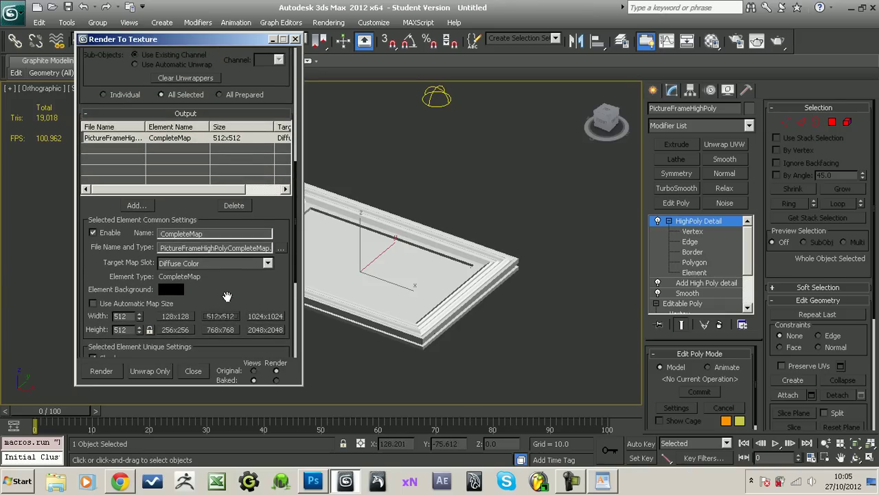
click(262, 315)
Set the CompleteMap output location to the Textures folder inside ModellingChallenge_tutorials
drag(250, 284, 250, 314)
click(281, 287)
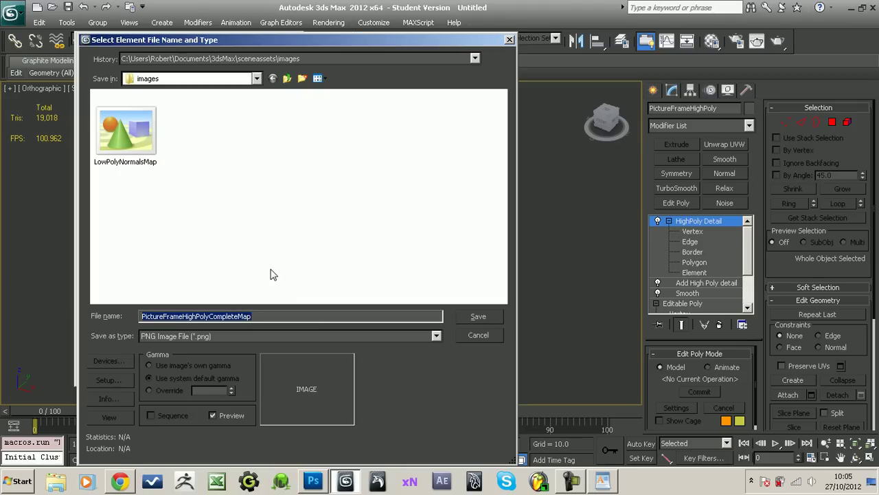
click(257, 78)
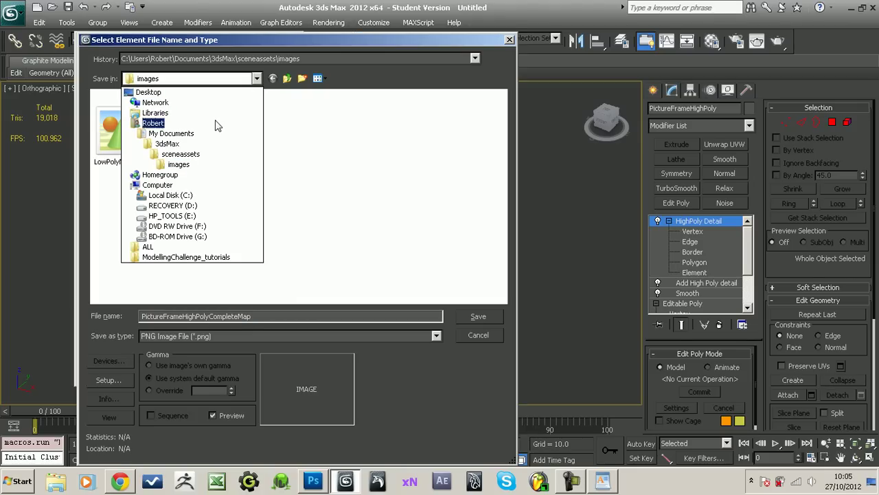
click(211, 94)
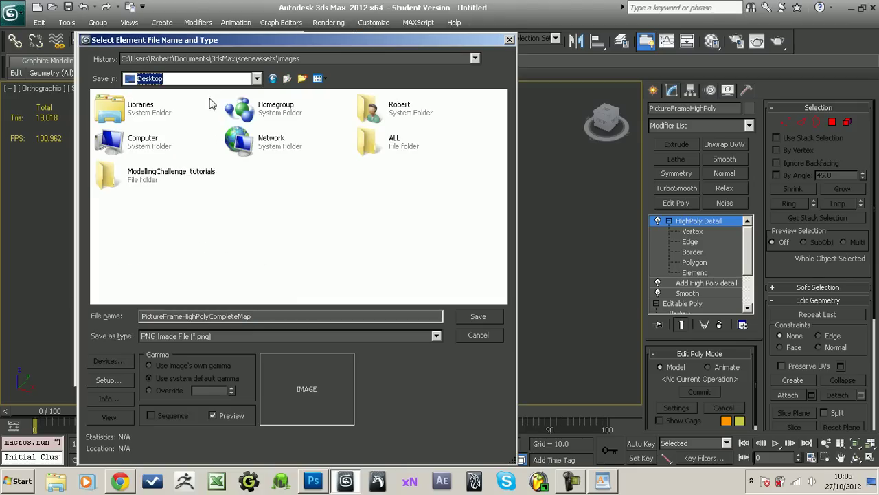
click(383, 58)
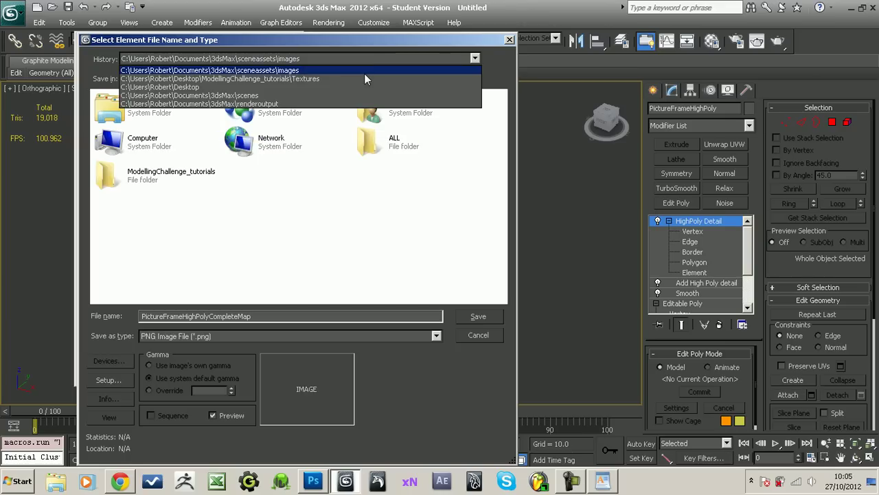
click(366, 79)
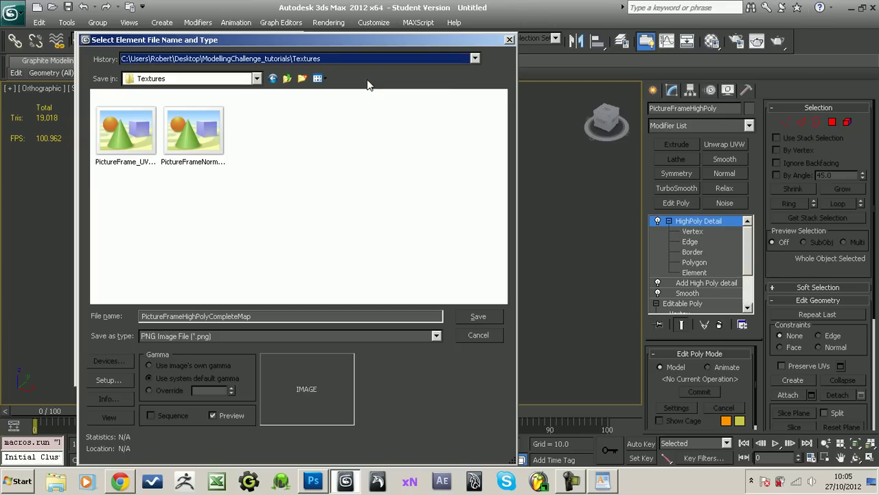
Name the PNG output file PictureFrame_AObake, save that destination, and render the CompleteMap for the high-poly frame
click(240, 316)
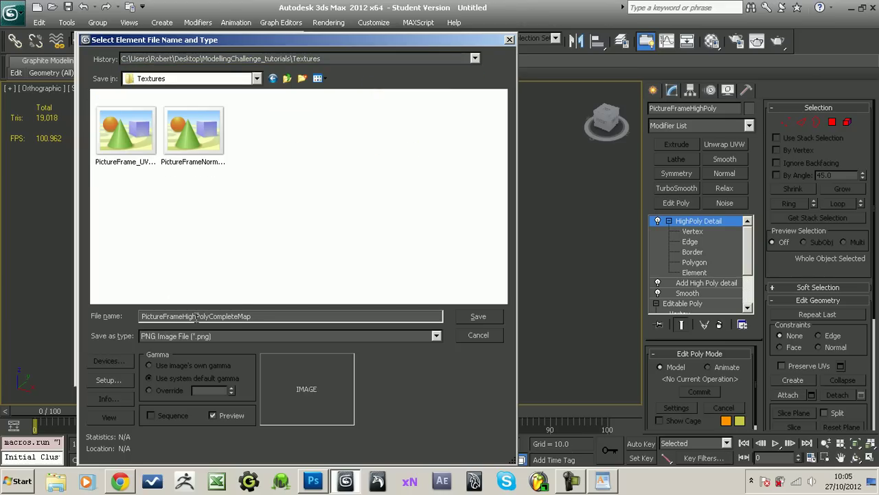
drag(182, 316, 266, 315)
text(_AObake)
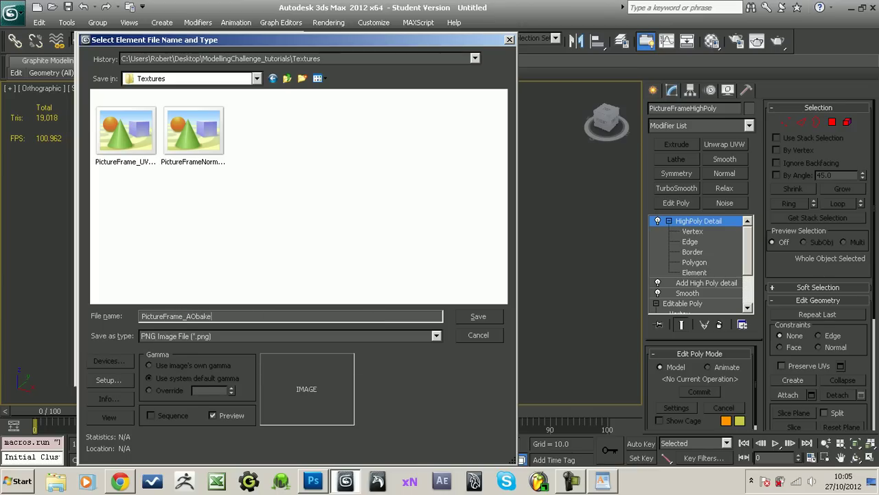
key(Return)
key(Return)
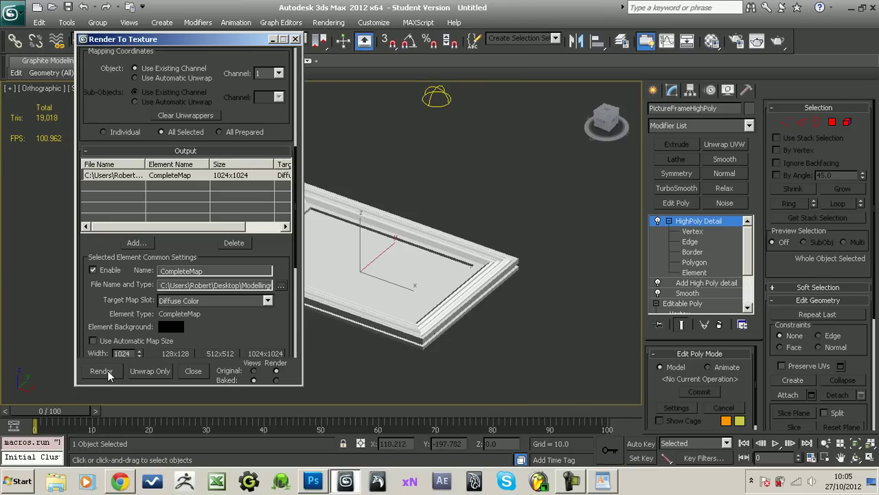
drag(240, 117, 246, 179)
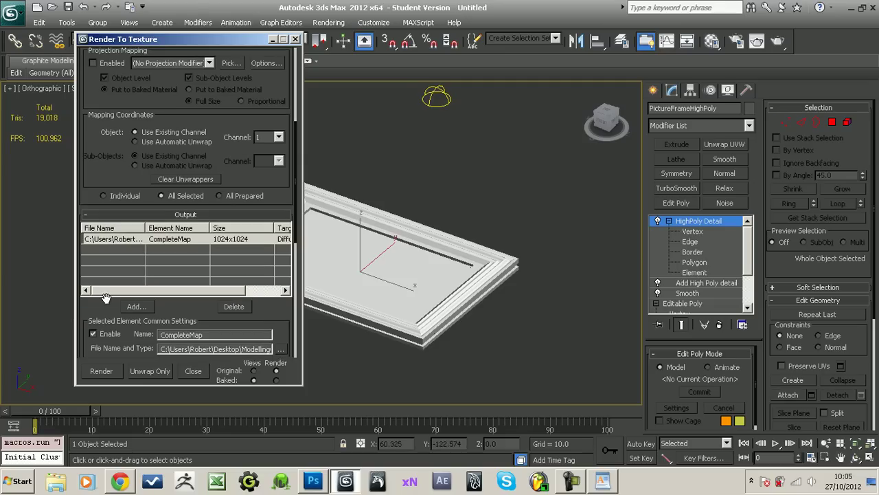
click(114, 370)
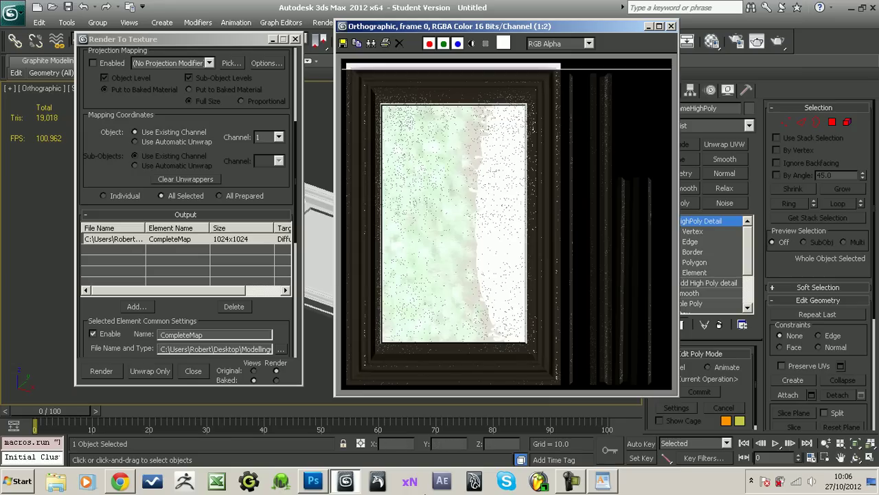
Switch to Photoshop and add the line "Pausing video...brb" below the Ambient Occlusion sentence in the Untitled-1 note
click(313, 483)
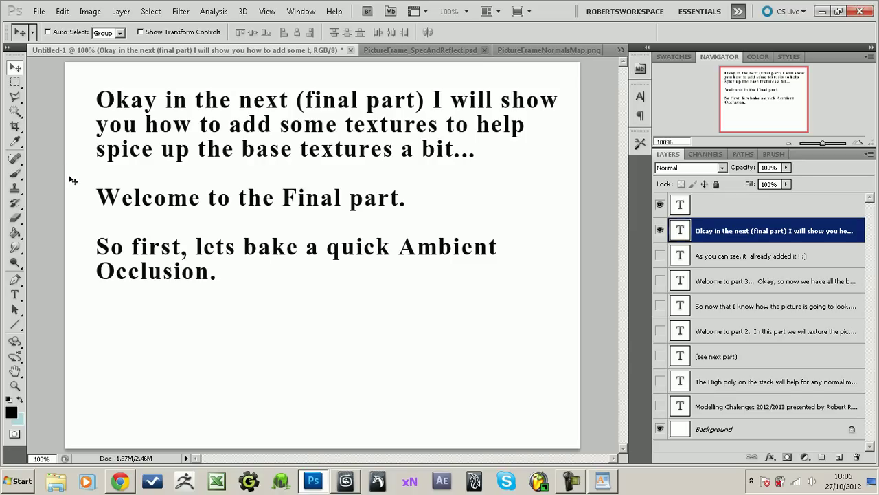
click(15, 295)
click(241, 279)
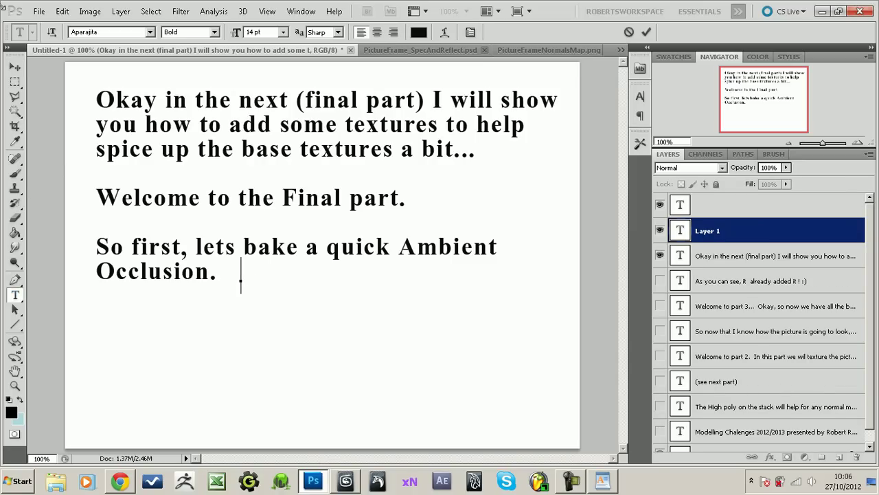
click(14, 67)
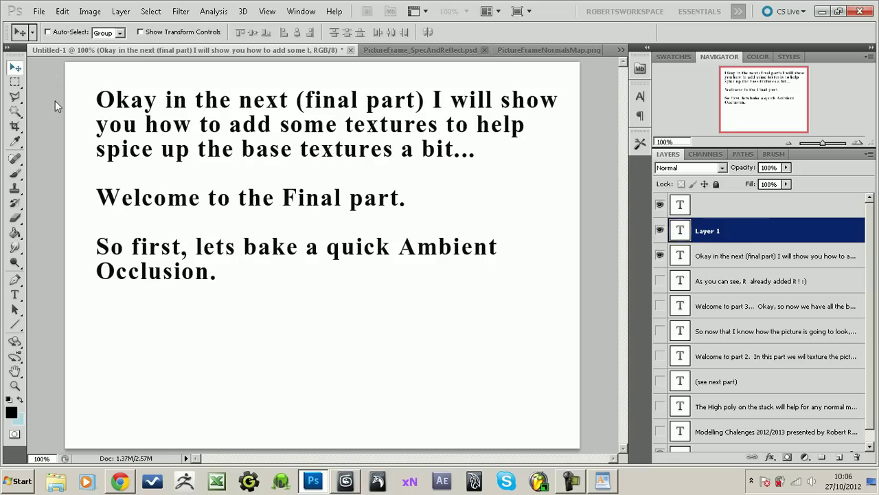
click(15, 295)
click(212, 278)
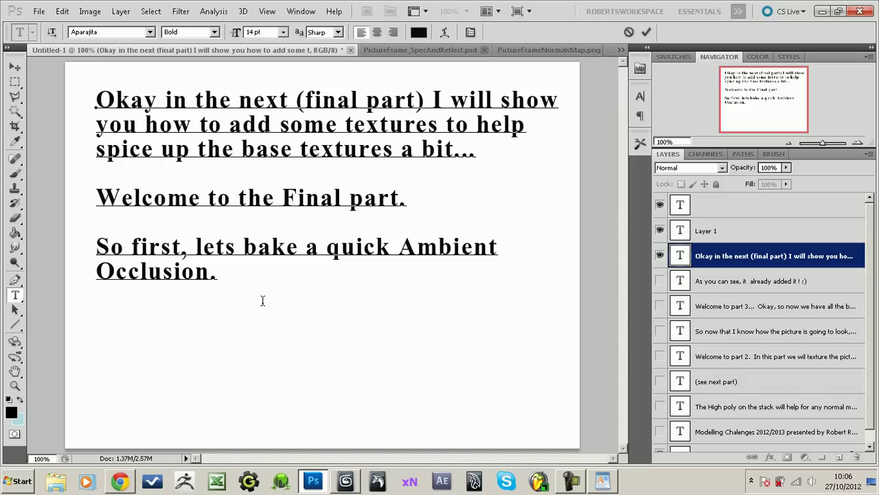
key(Return)
key(Return)
text(Pausing v  )
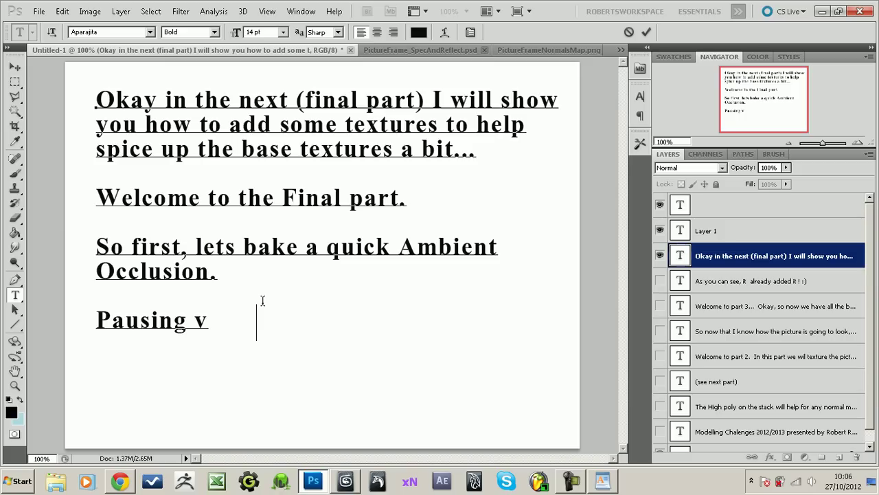
text(  ...)
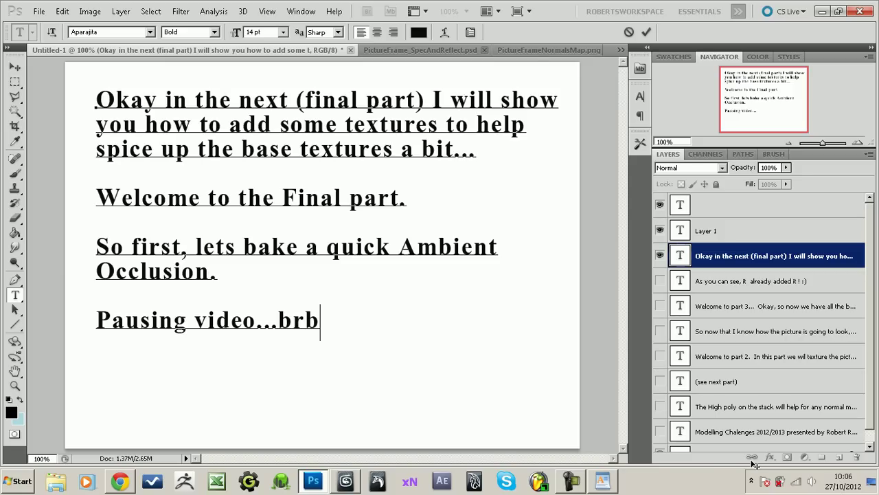
click(570, 481)
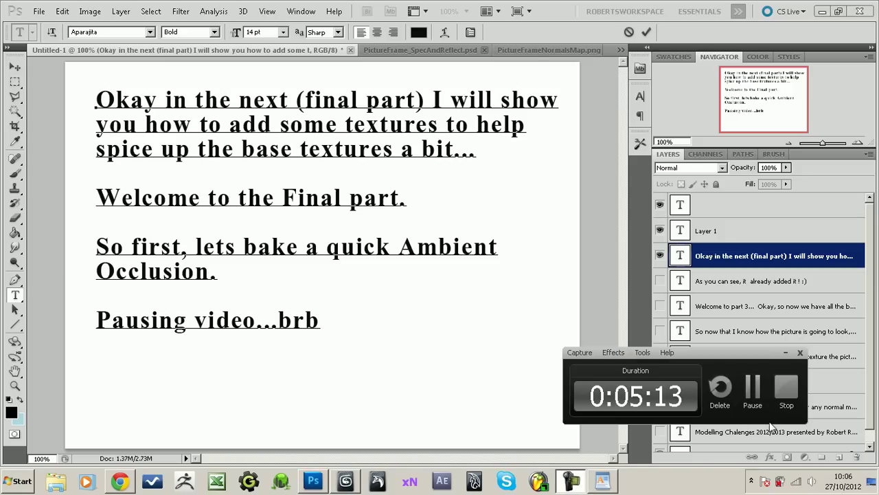
click(753, 390)
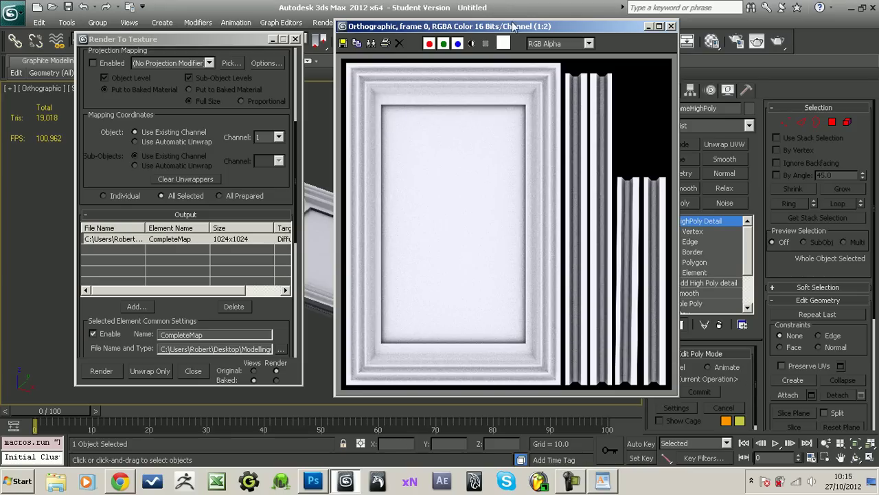
Close the rendered frame window and the Render To Texture dialog in 3ds Max
drag(513, 26, 486, 28)
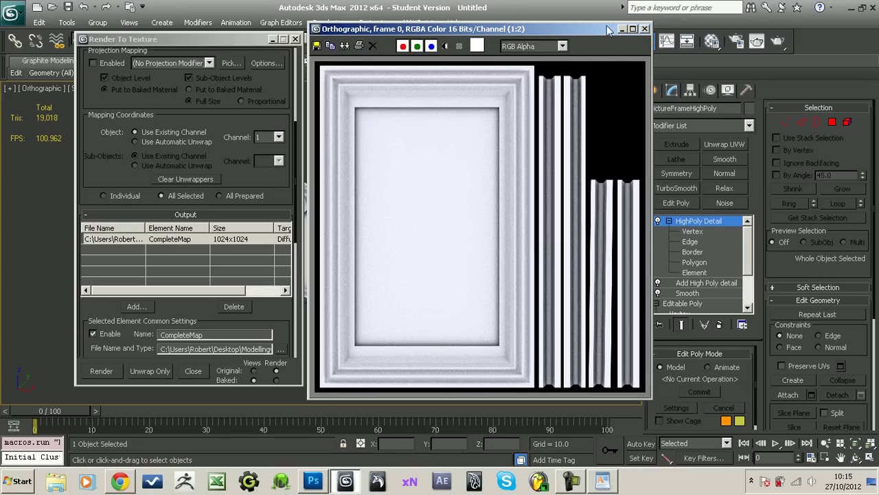
click(644, 29)
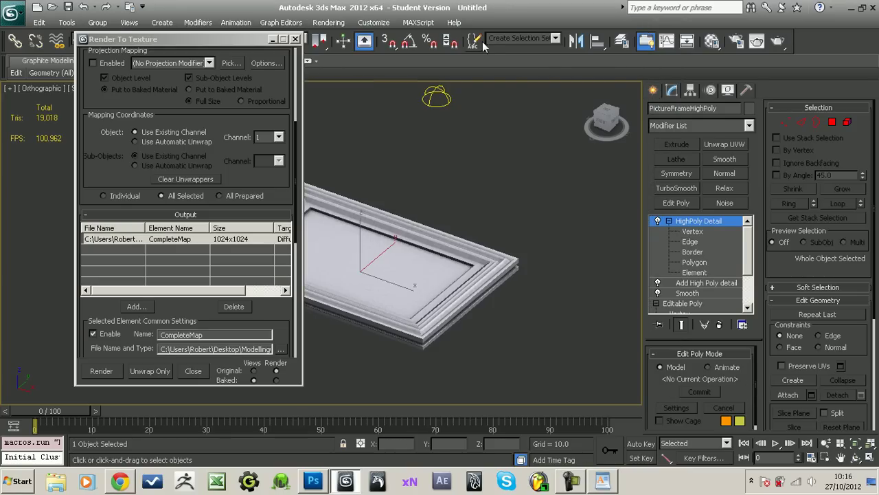
click(295, 39)
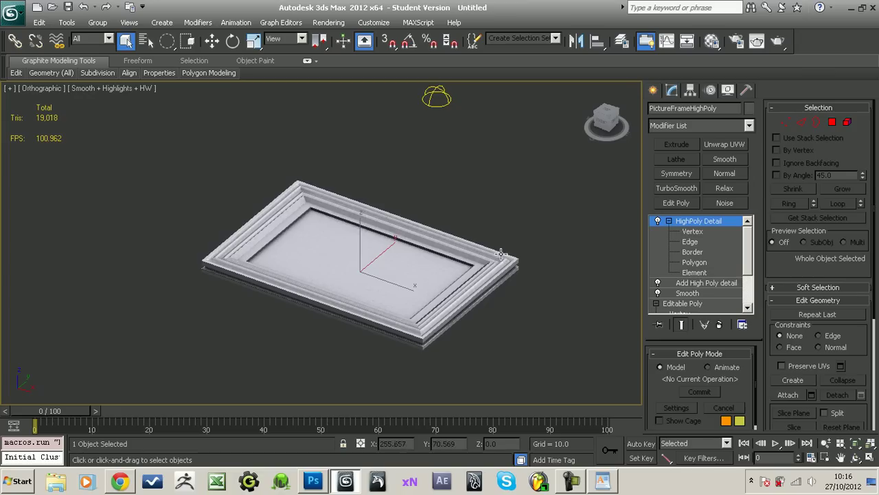
Delete the skylight above the picture frame from the scene
mouse_move(501, 256)
alt+middle_down()
mouse_move(505, 219)
mouse_move(497, 241)
alt+middle_up()
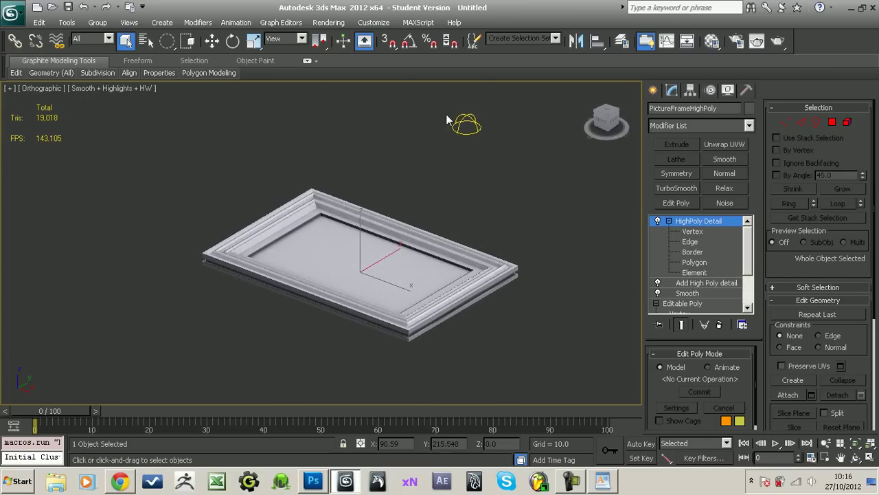
click(493, 140)
key(Delete)
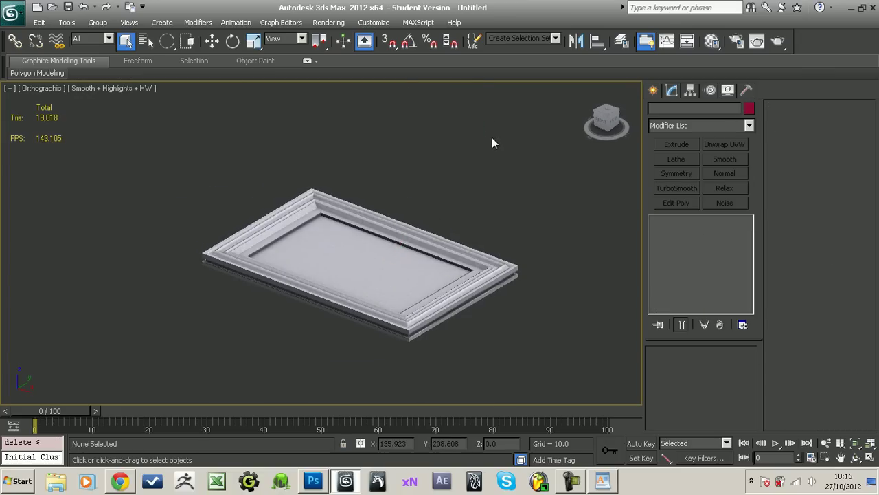
alt+middle_drag(528, 269, 531, 291)
key(q)
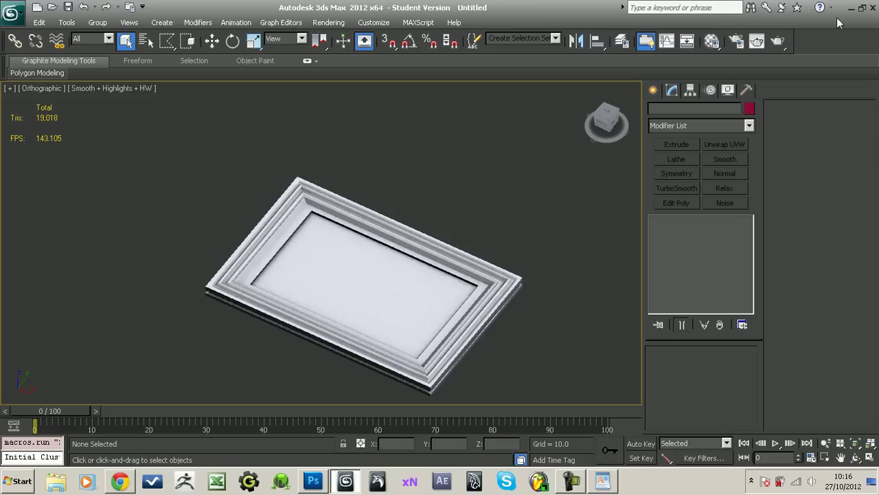
Switch to Photoshop and replace the note's last line with "Okay, the AO map is ready to mix in."
click(312, 481)
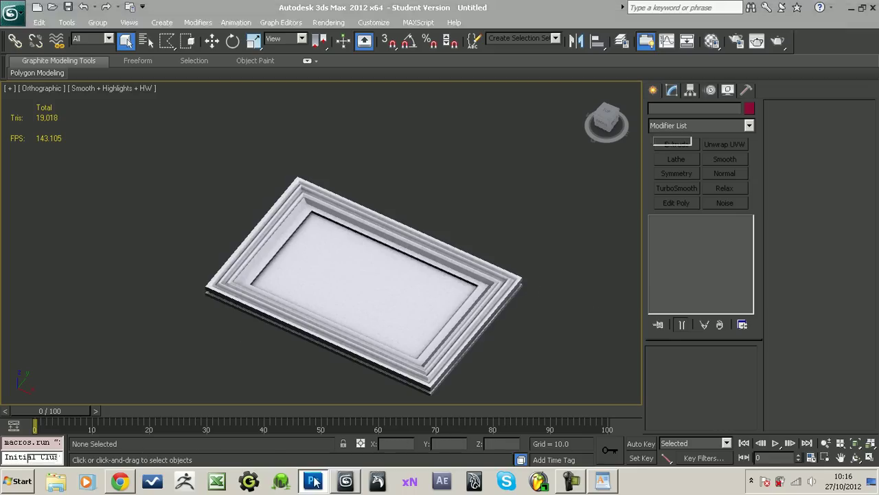
drag(320, 320, 100, 320)
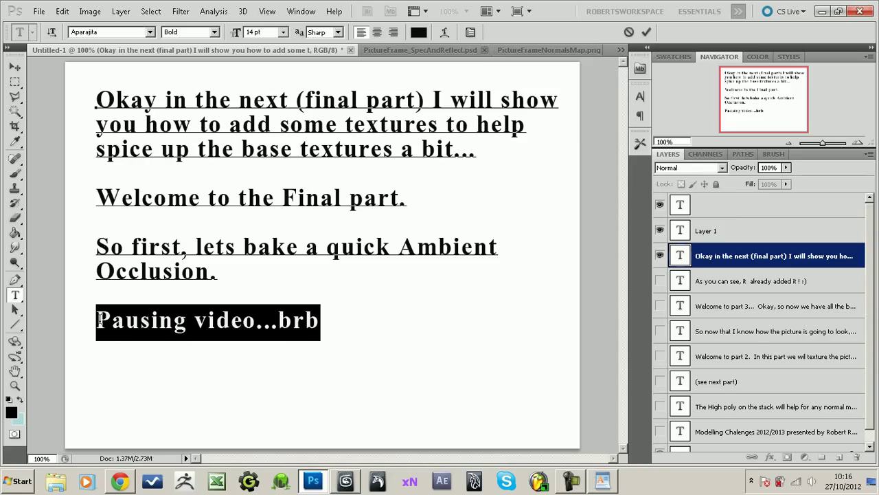
key(BackSpace)
text(Okay, the AO map is ready to mix in.)
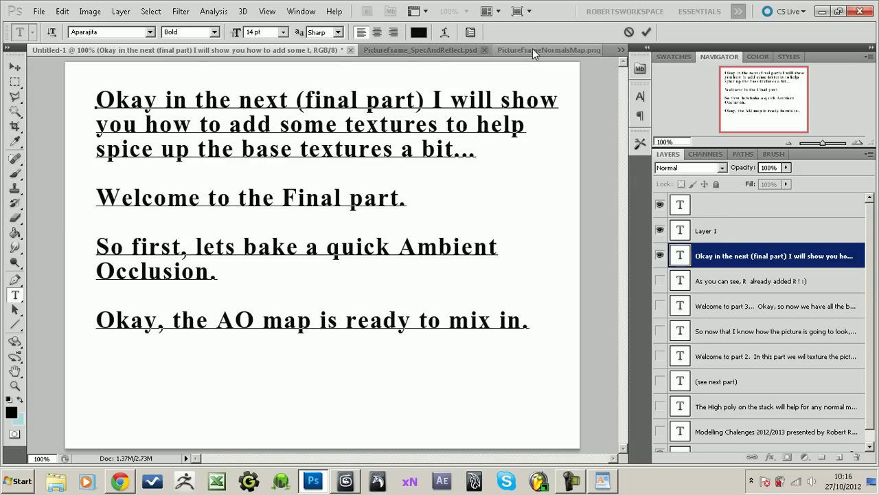
Bring up the PictureFrame_Diffuse.psd document and open the PictureFrame_AObake image from the Textures folder
click(620, 50)
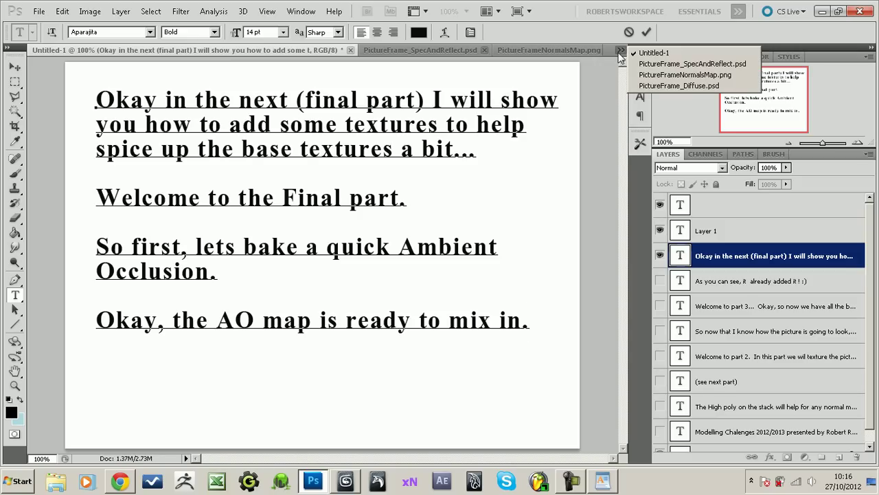
click(673, 85)
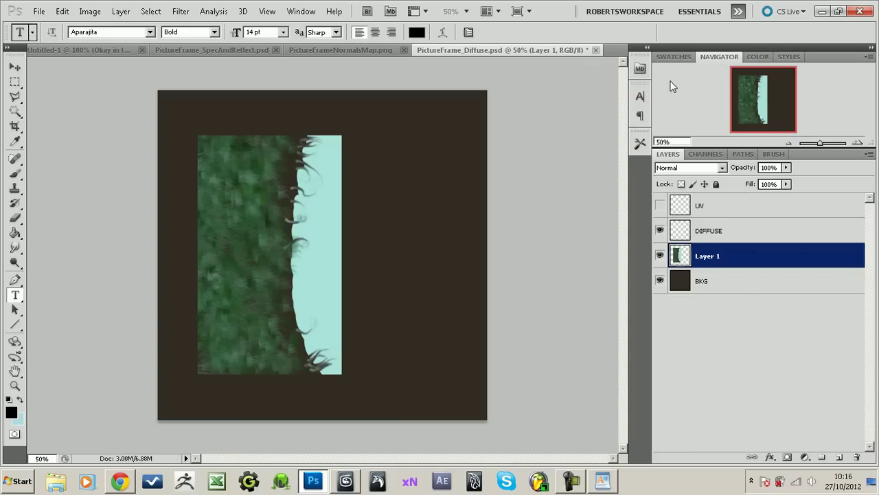
click(45, 14)
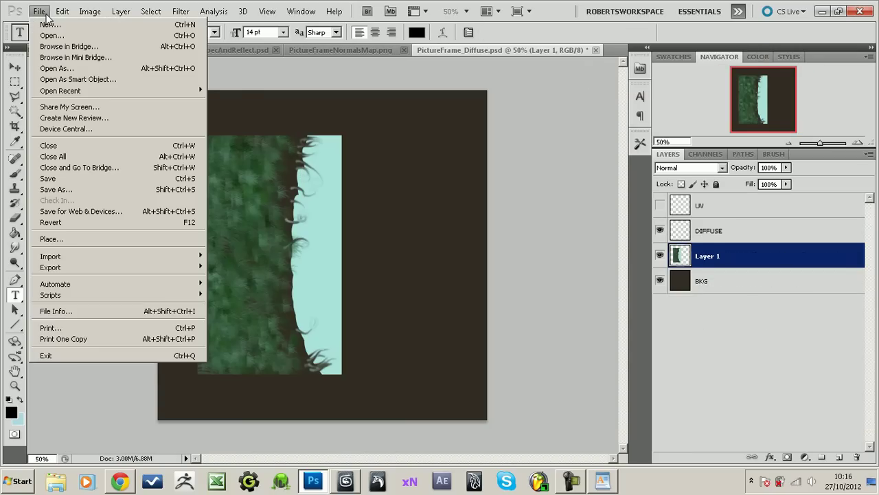
click(56, 32)
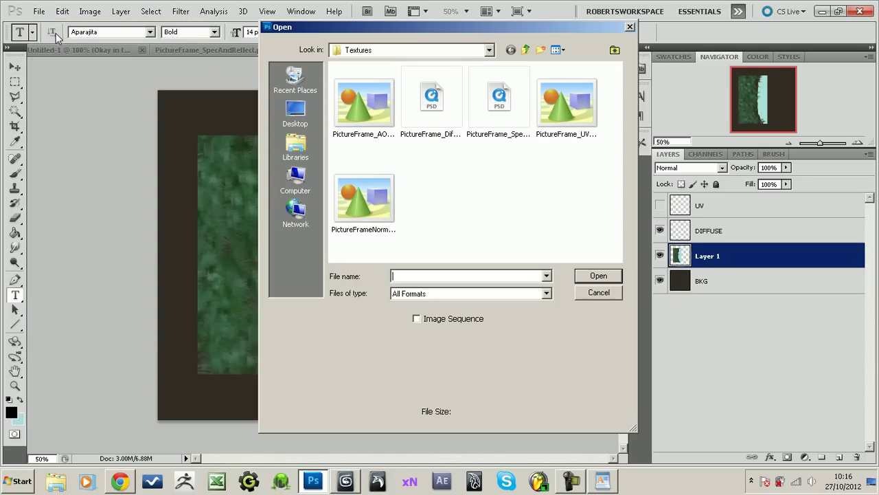
double_click(371, 113)
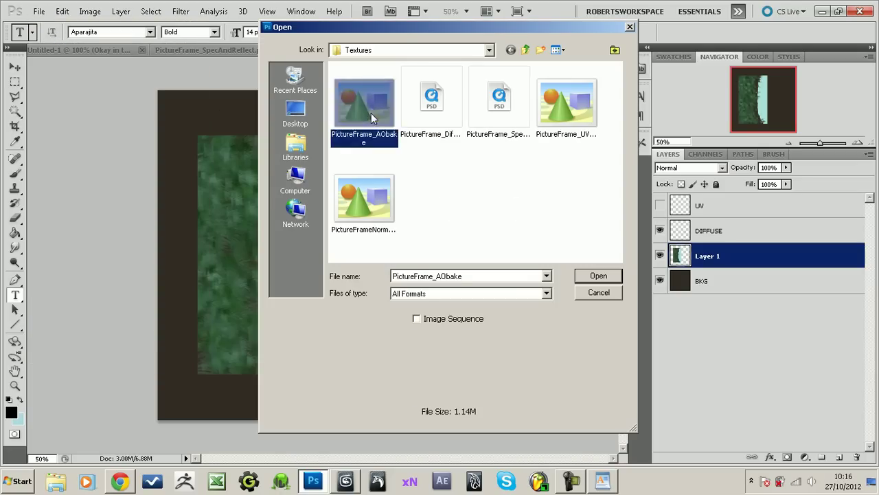
Copy the entire AO bake image and paste it as a new layer above Layer 1 in PictureFrame_Diffuse.psd
key(ctrl+a)
click(356, 50)
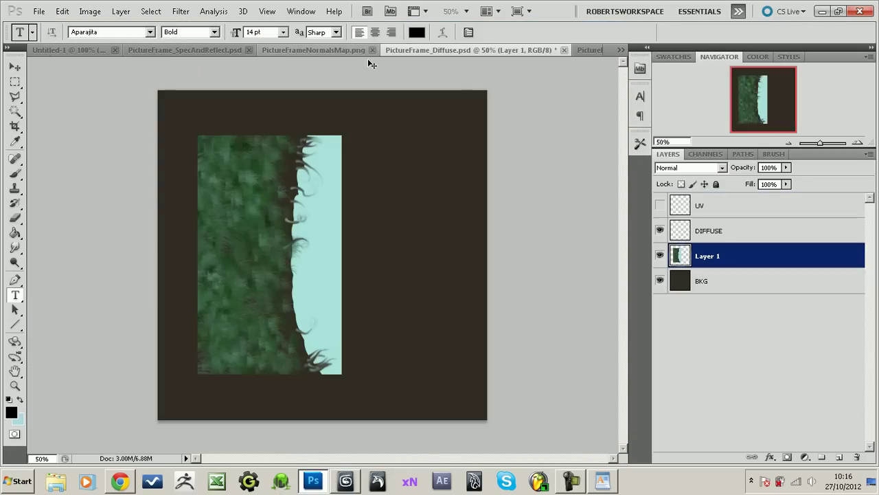
key(ctrl+v)
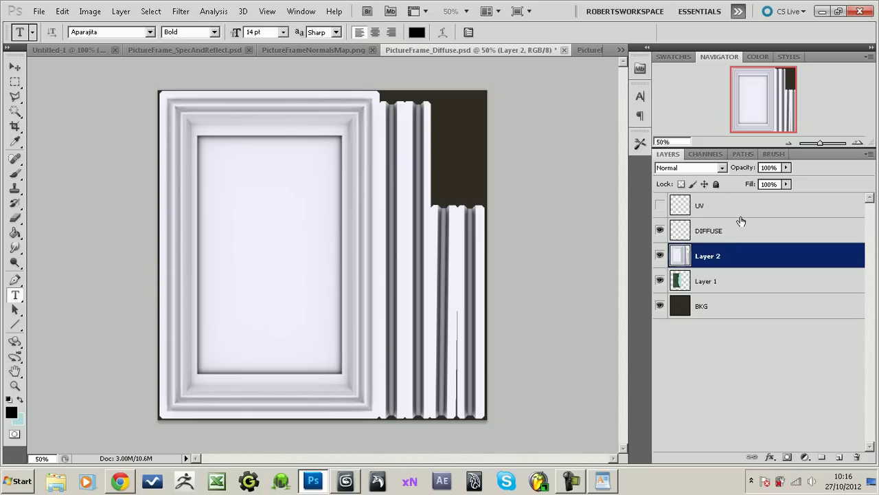
Set Layer 2 to the Multiply blend mode, move it above the DIFFUSE layer and compare the texture with that layer off and on
click(722, 168)
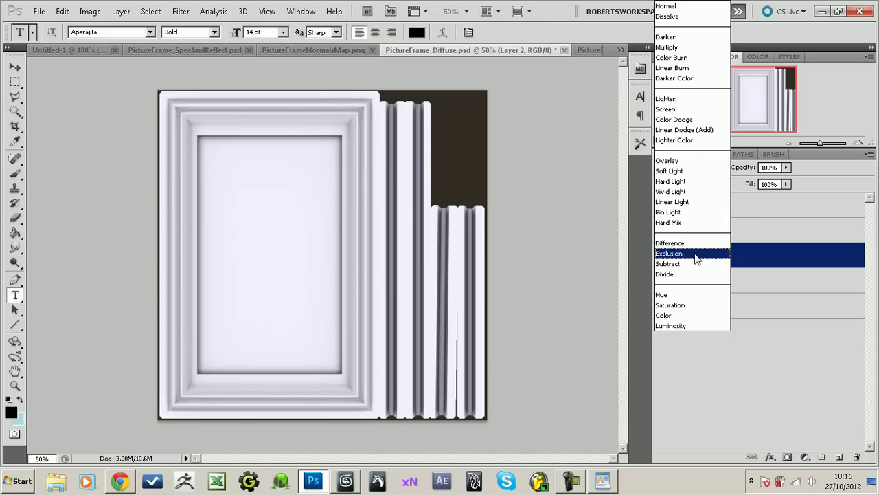
click(713, 48)
drag(704, 257, 702, 231)
click(658, 232)
click(660, 232)
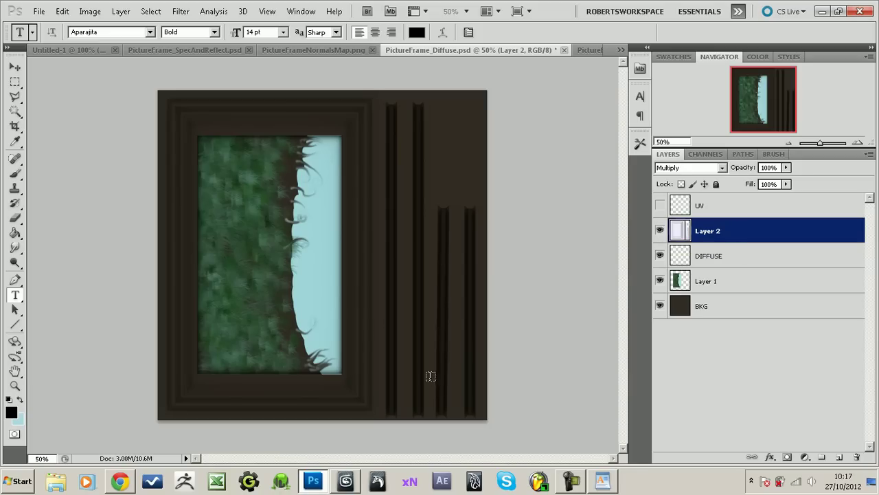
Paste the AO bake as a new layer above the Specular and Reflectivity layer in PictureFrame_SpecAndReflect.psd and lower its opacity to 10%
click(346, 51)
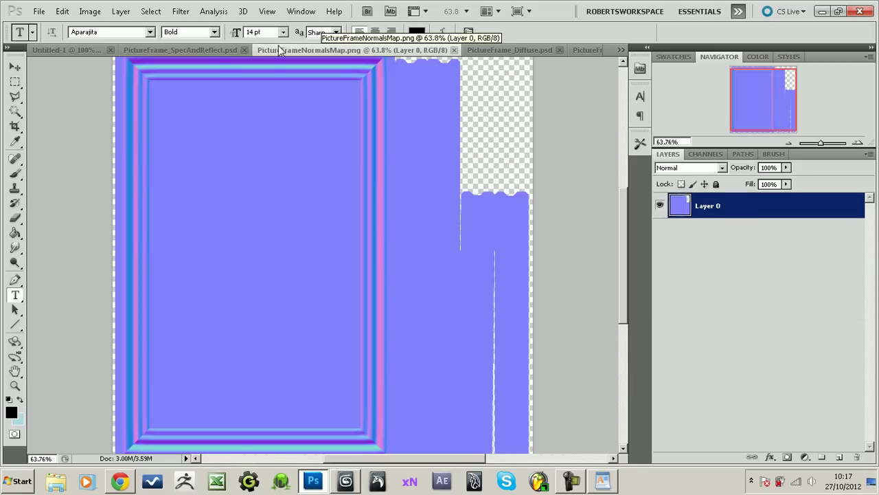
click(214, 51)
click(60, 50)
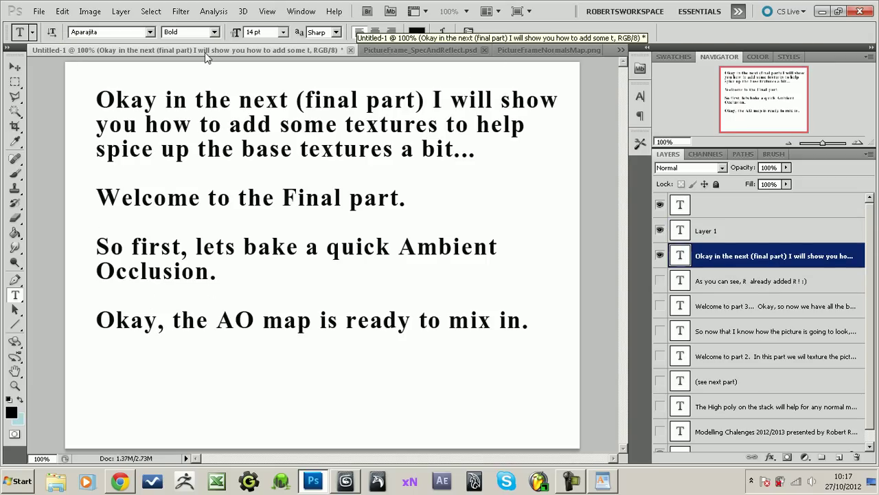
click(379, 53)
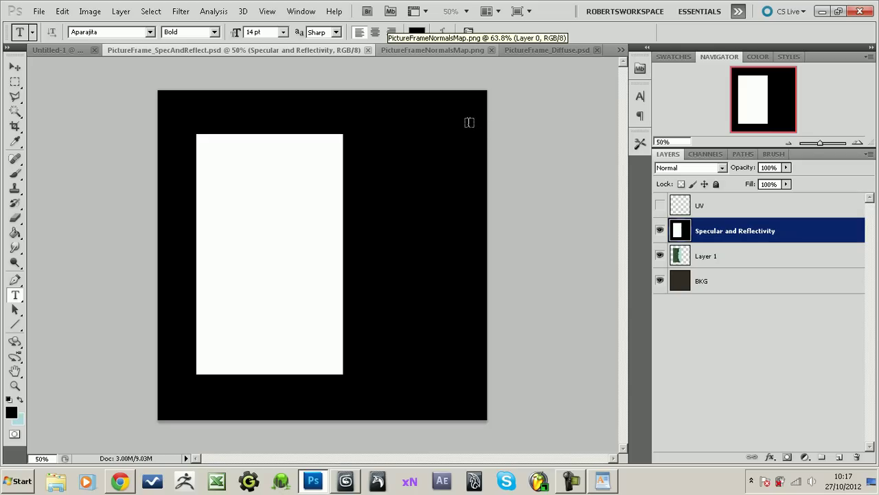
key(v)
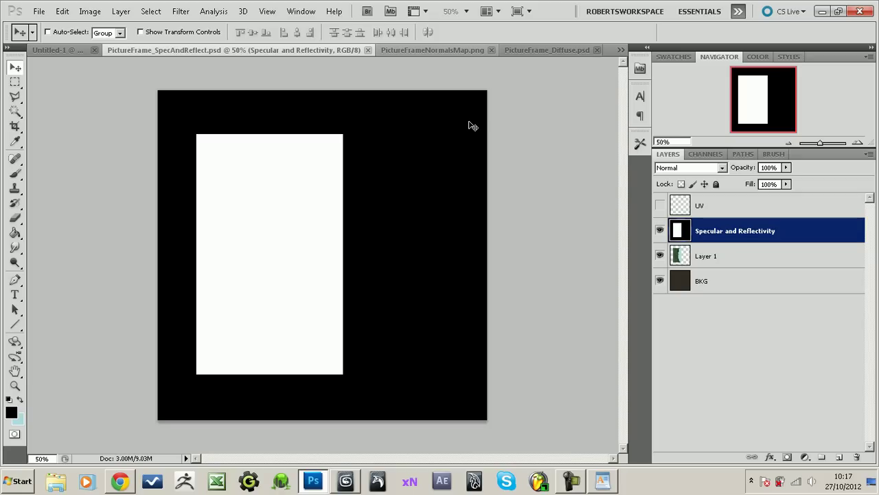
key(ctrl+v)
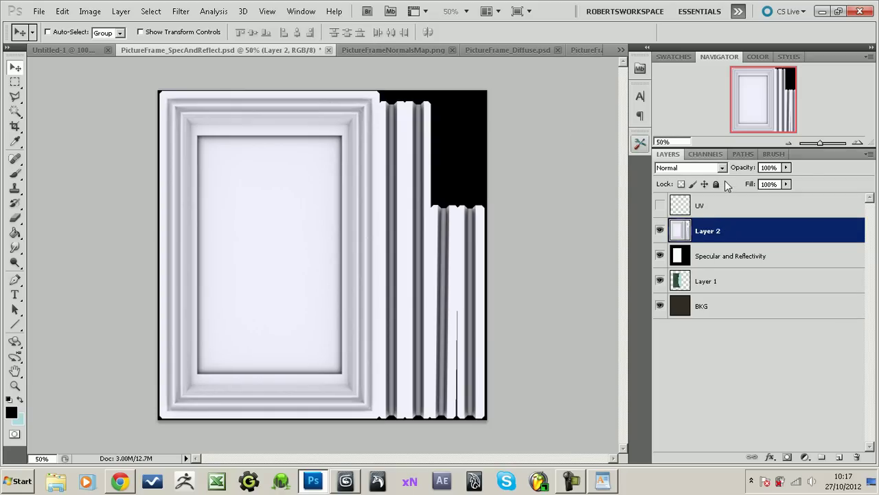
click(787, 168)
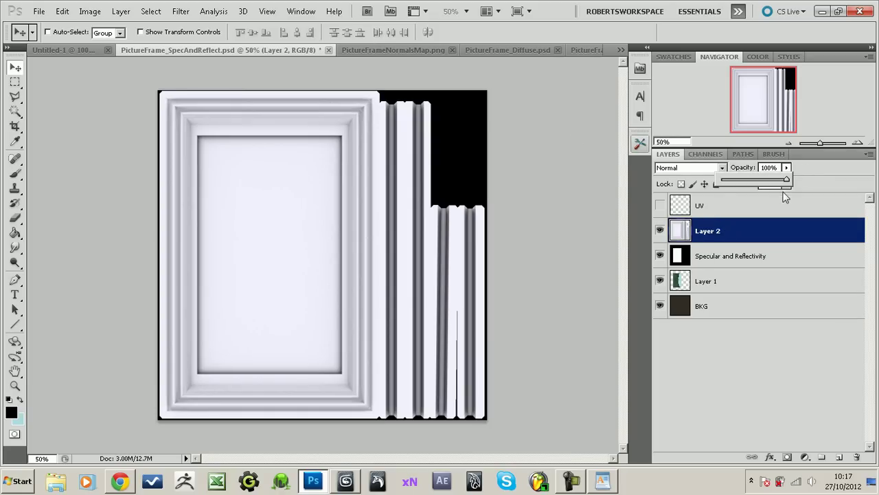
drag(786, 179, 728, 181)
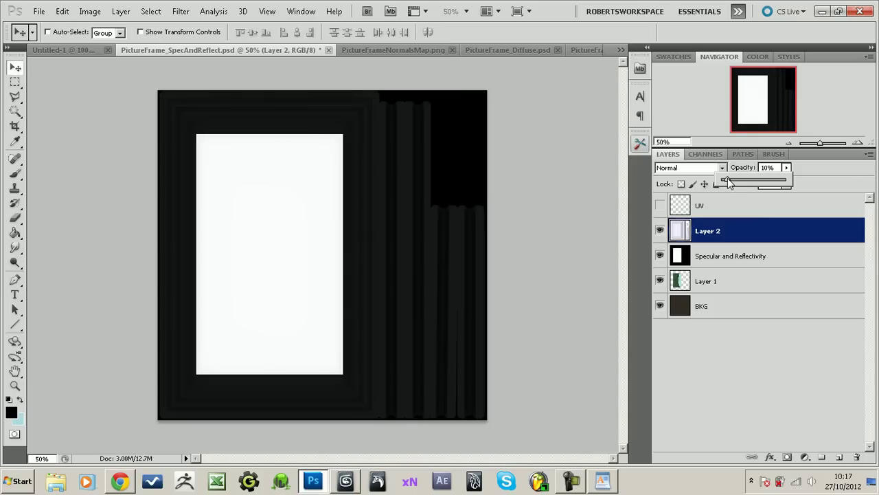
Save PictureFrame_SpecAndReflect as a layered PSD in the Textures folder, replacing the existing file with Maximize Compatibility on
click(39, 11)
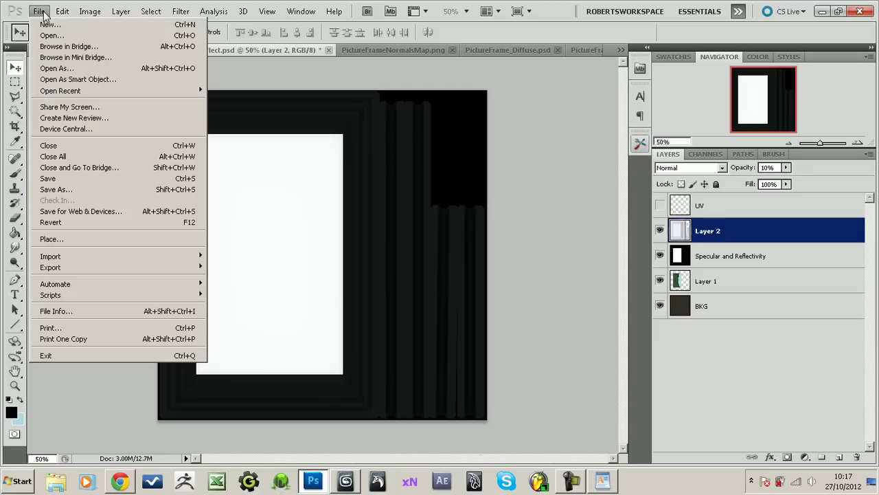
click(68, 187)
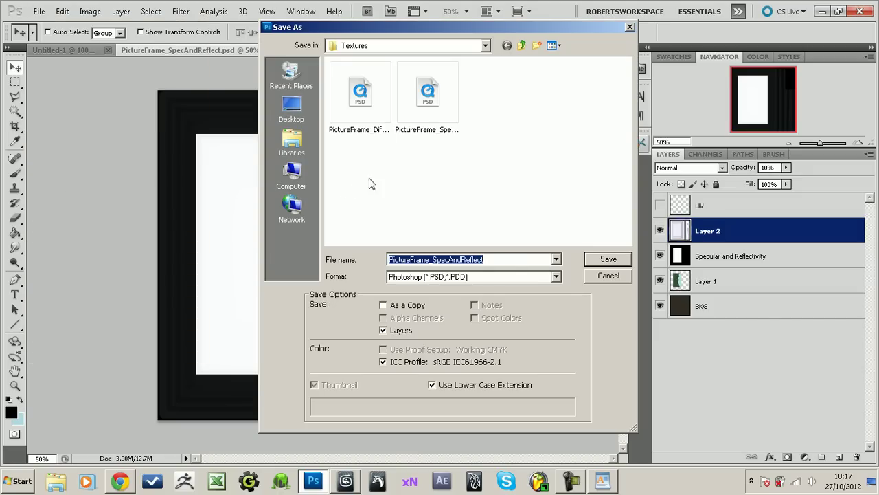
click(604, 261)
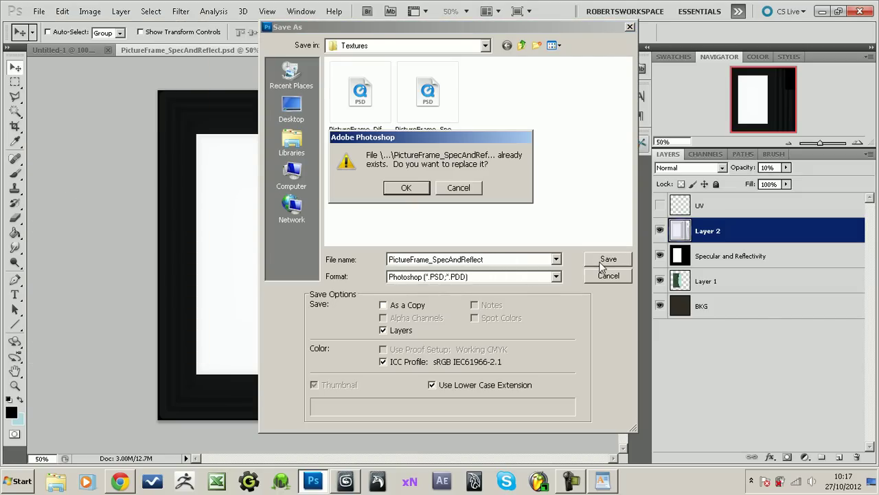
click(405, 188)
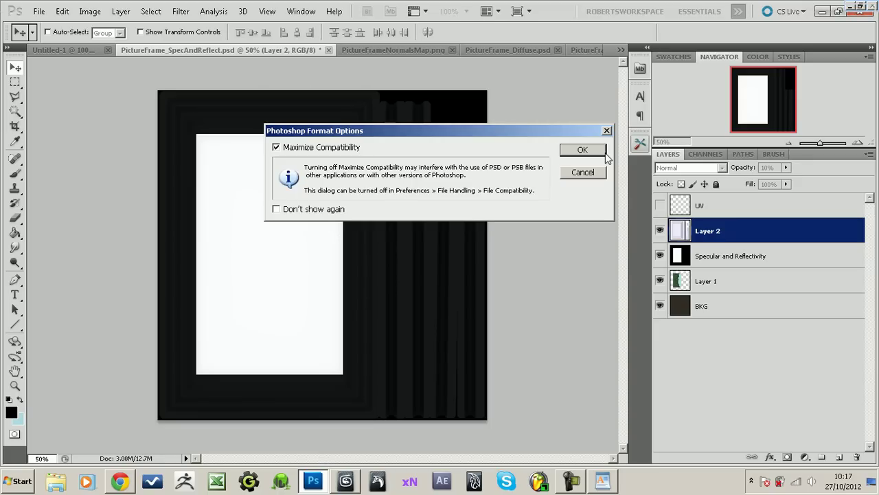
click(582, 150)
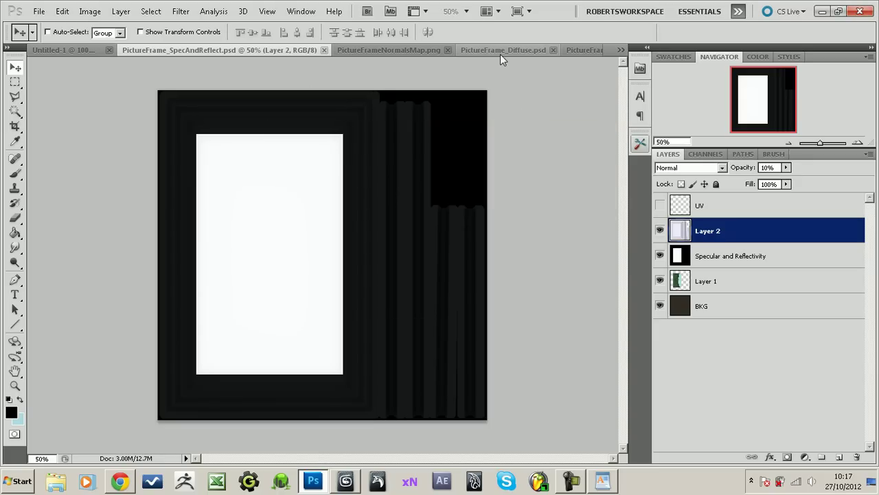
Bring up PictureFrame_Diffuse.psd and save it with the multiplied AO layer
click(498, 50)
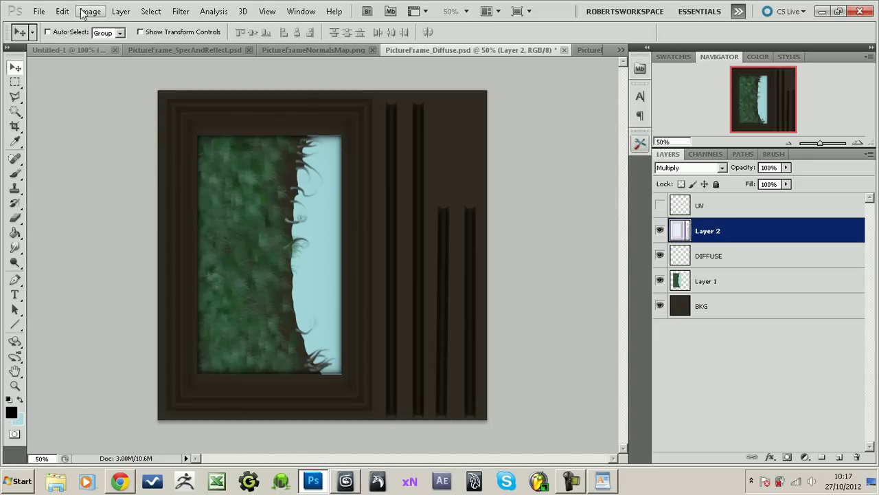
click(39, 11)
click(59, 179)
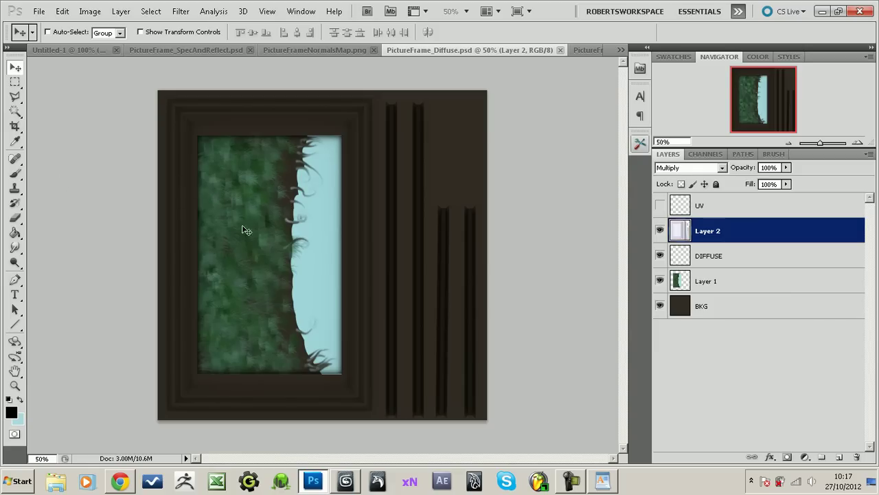
Switch to 3ds Max, show the LowPoly layer and hide the HighPoly layer to inspect the textured picture frame
click(119, 481)
click(343, 482)
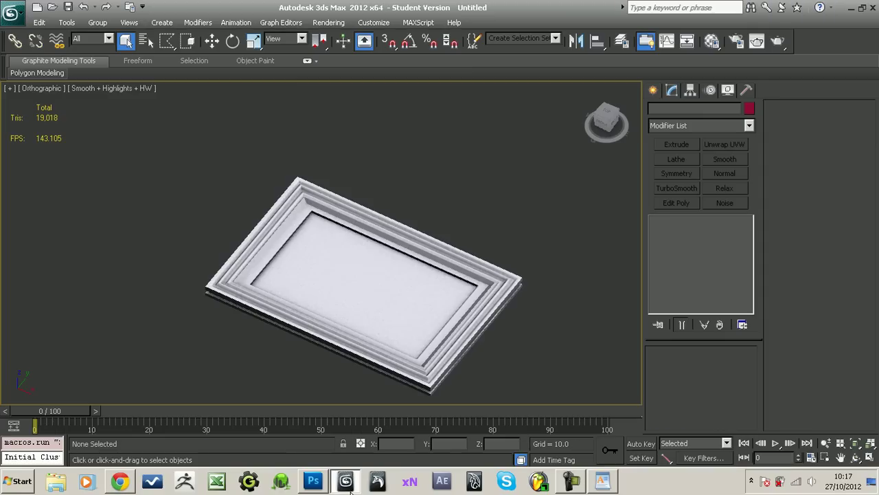
middle_drag(420, 209, 416, 194)
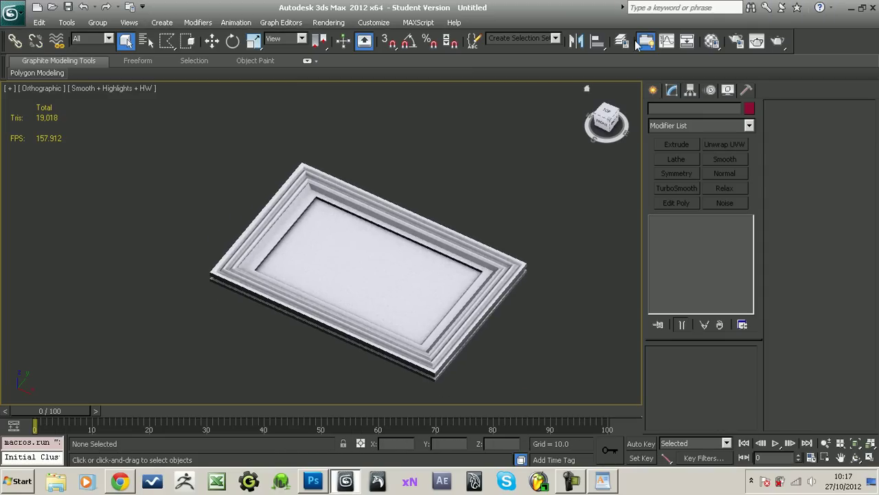
click(623, 42)
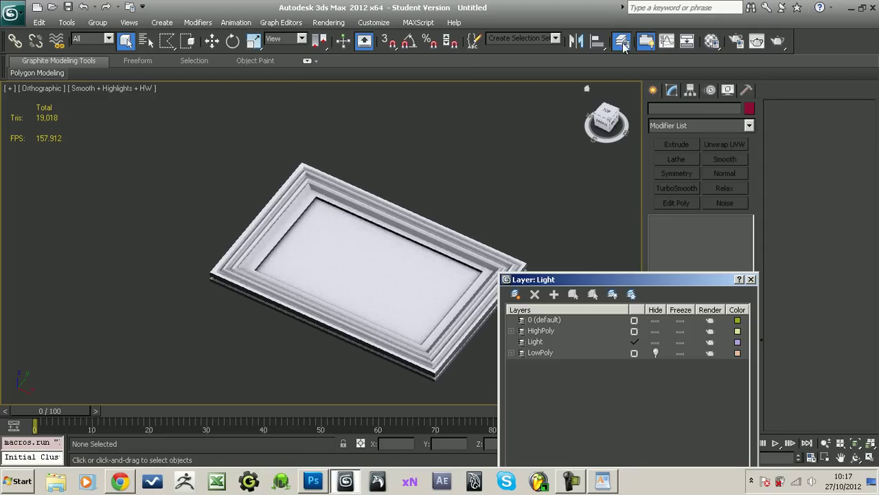
click(655, 353)
click(656, 330)
middle_drag(333, 289, 426, 298)
scroll(412, 275, up, 5)
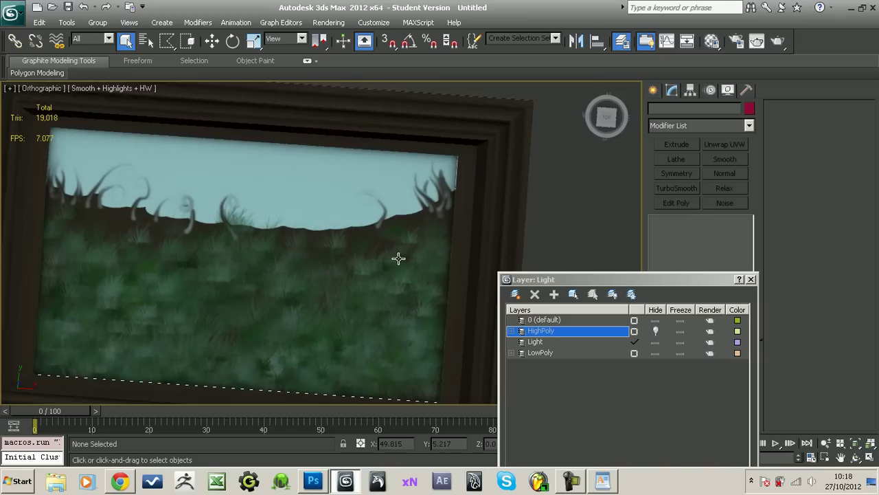
alt+middle_drag(407, 224, 367, 179)
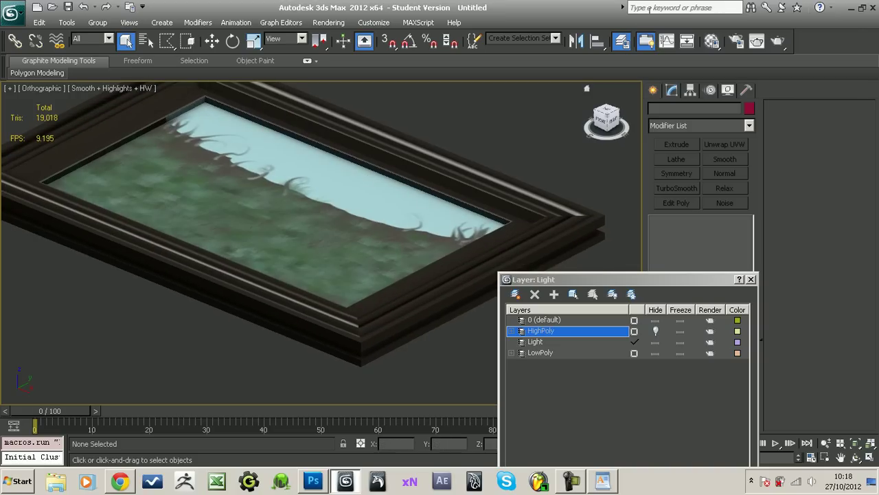
Set the Specular Level map amount of PictureFrame_Material to 100, then close the material and layer windows
click(713, 41)
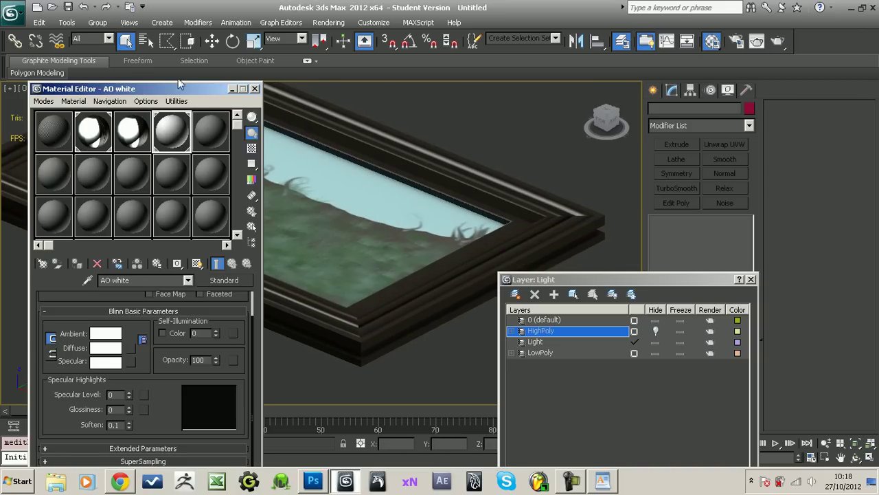
drag(180, 93, 625, 96)
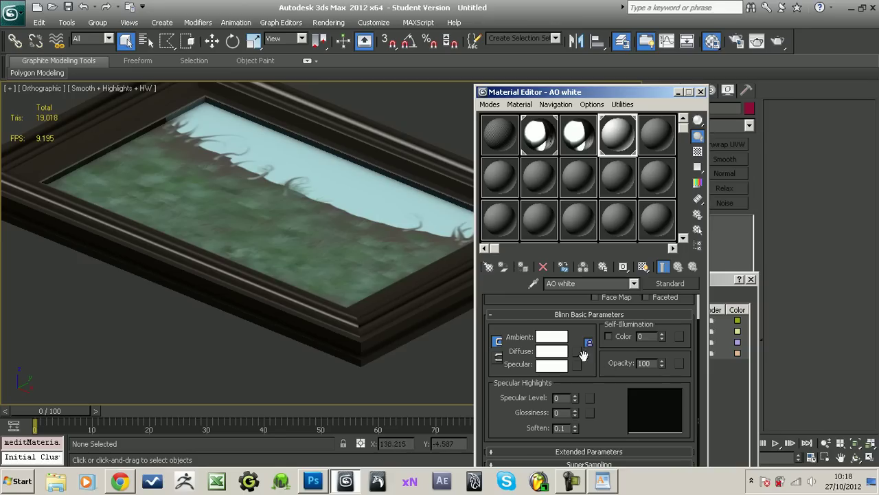
click(555, 141)
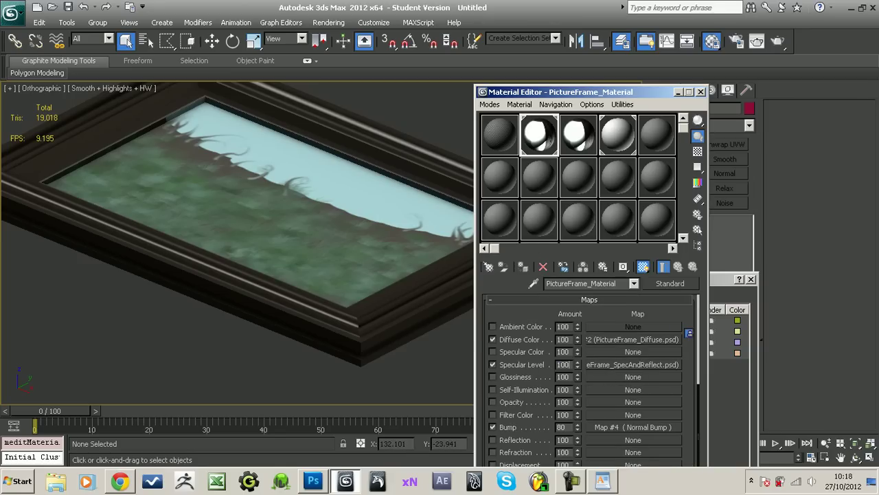
text(0)
key(Return)
alt+middle_drag(330, 273, 226, 268)
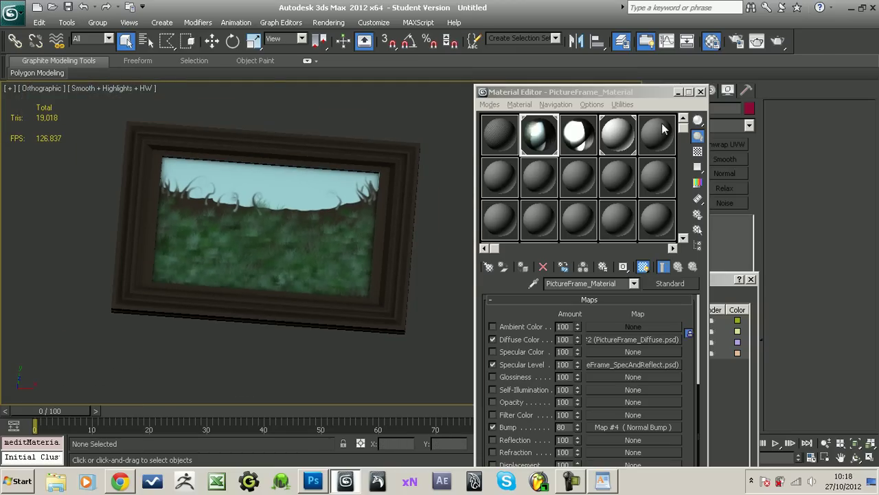
click(701, 92)
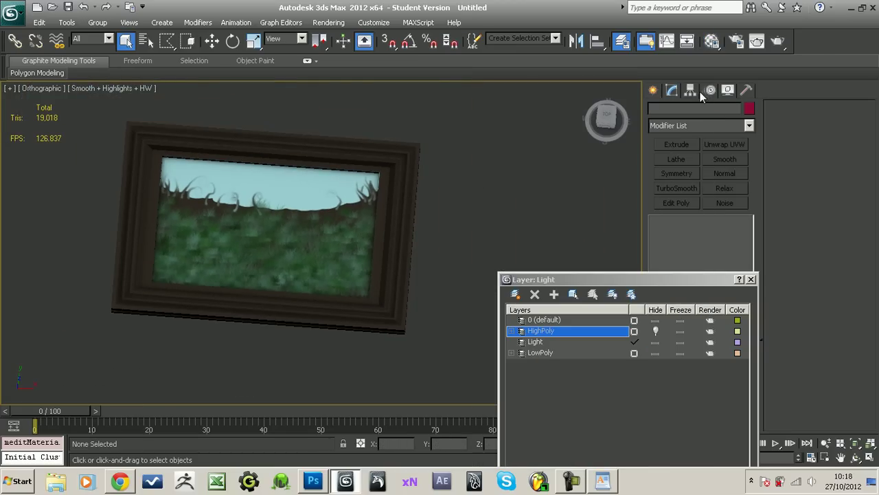
click(751, 280)
Create a standard Omni light on the ground plane just beside the picture frame
click(654, 90)
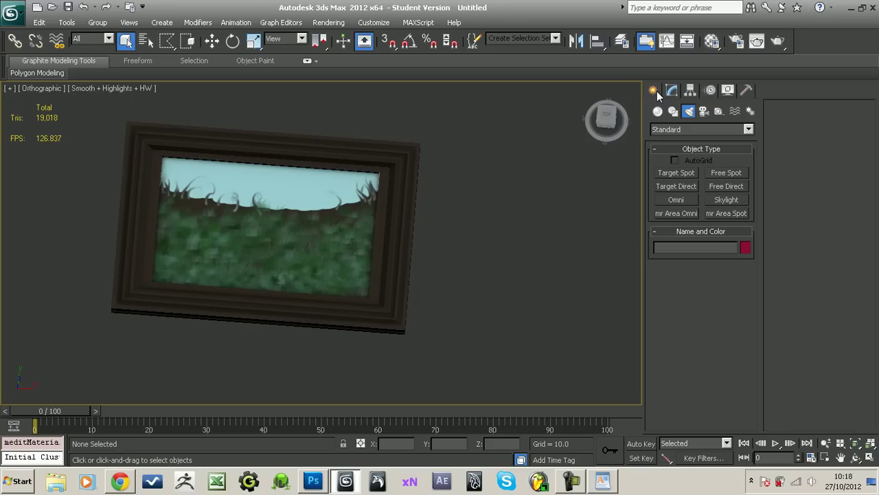
click(677, 199)
click(454, 260)
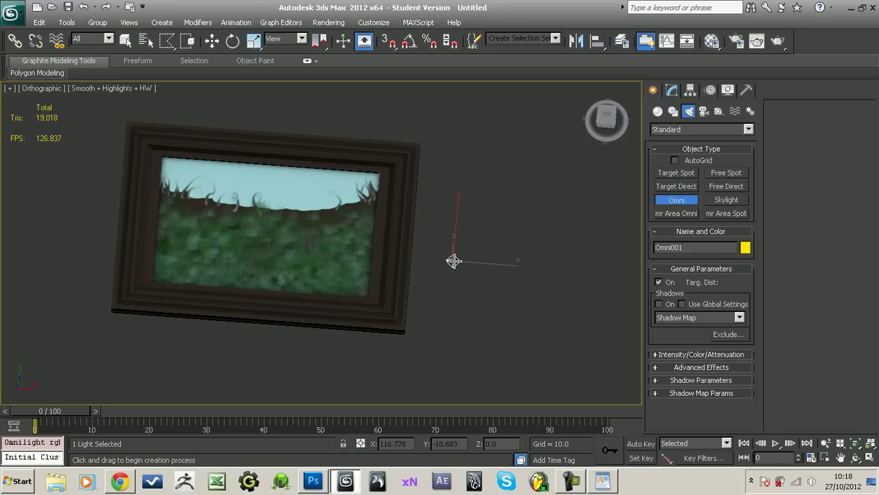
alt+middle_drag(484, 272, 343, 184)
key(q)
Set the viewport to be illuminated with scene lights instead of default lights
click(122, 89)
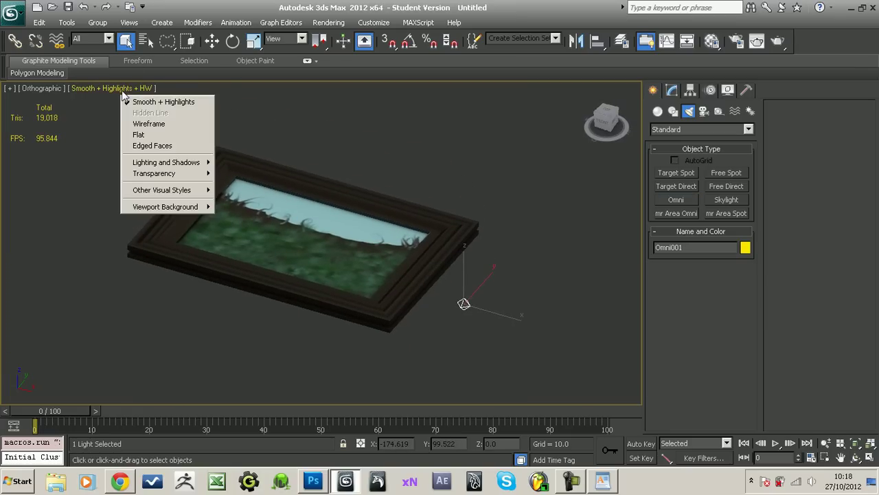
mouse_move(190, 164)
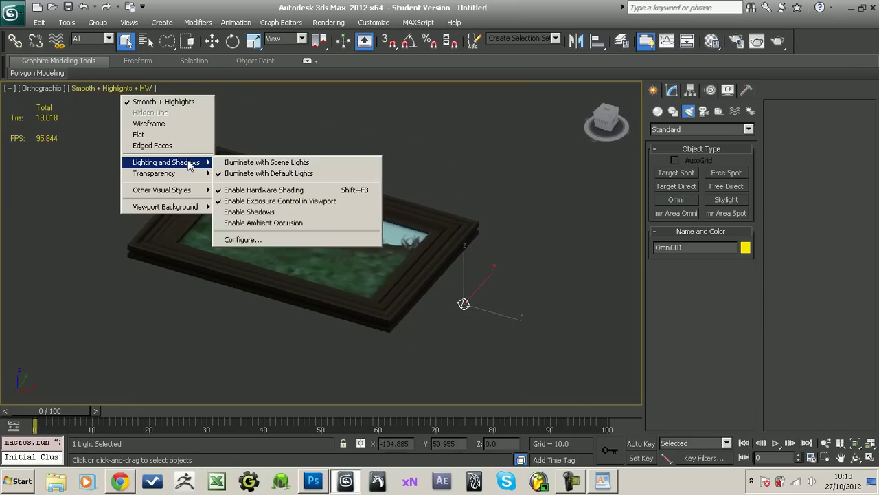
click(256, 163)
Raise the Omni light and centre it above the picture frame at about X 4, Y 15, Z 79
key(w)
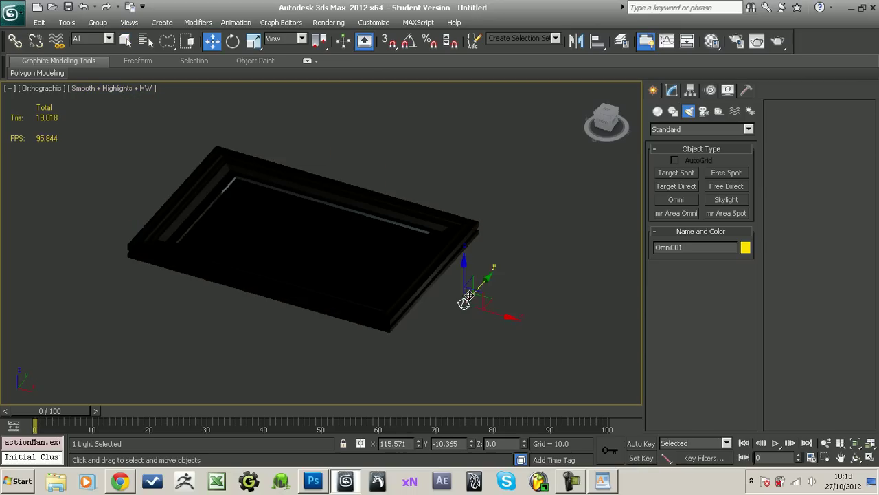
drag(460, 262, 461, 185)
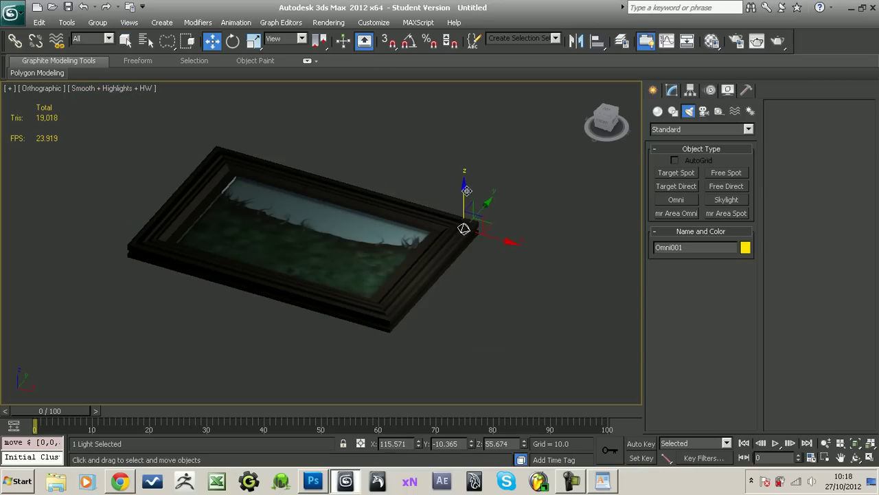
drag(489, 220, 319, 178)
alt+middle_drag(319, 178, 292, 231)
drag(338, 201, 386, 141)
alt+middle_drag(386, 142, 529, 145)
Set the Omni light's intensity multiplier to 4.0
click(672, 90)
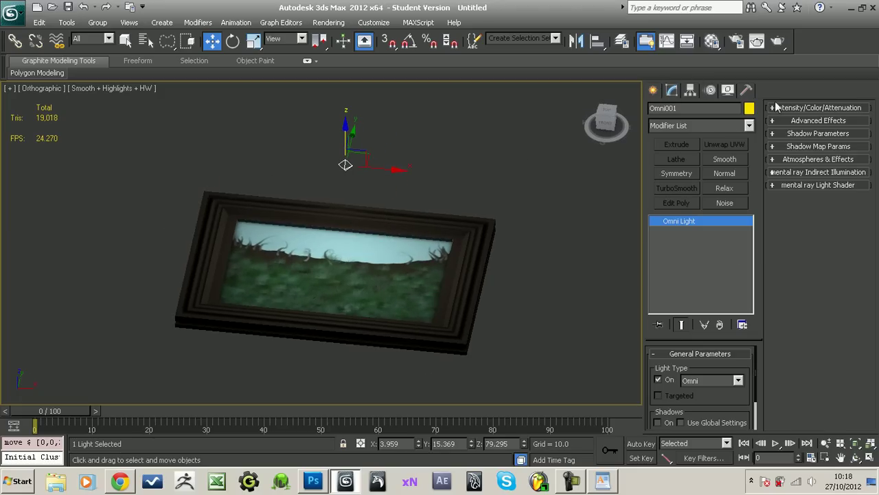
click(790, 109)
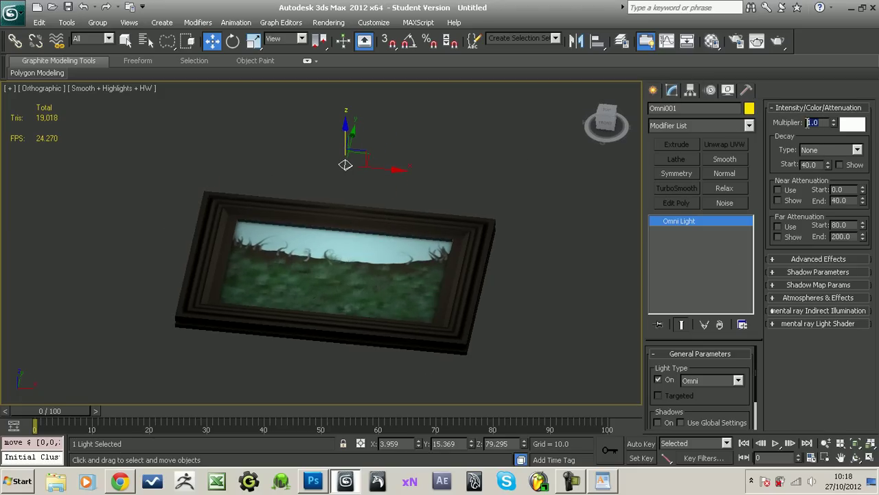
text(4)
key(Return)
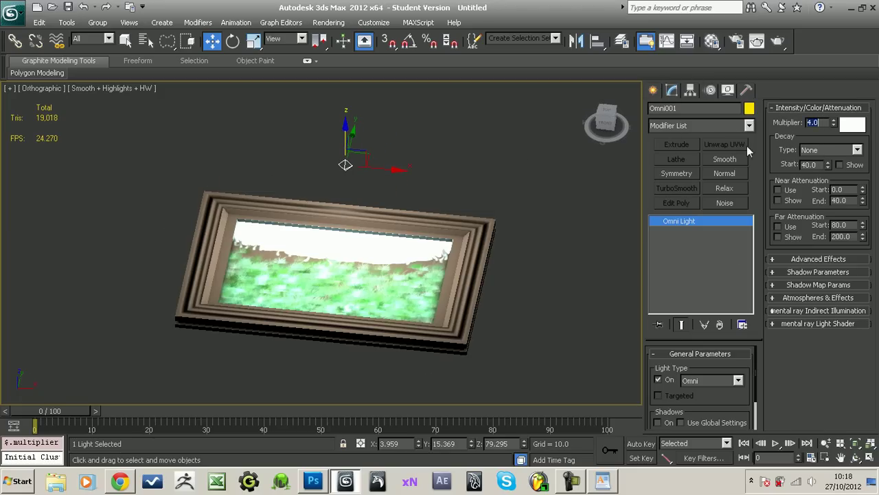
Set the Omni light's intensity multiplier to 2 and reposition the light above the picture frame
text(2)
key(Return)
alt+middle_drag(333, 155, 313, 141)
drag(360, 139, 410, 134)
alt+middle_drag(410, 134, 585, 361)
click(546, 297)
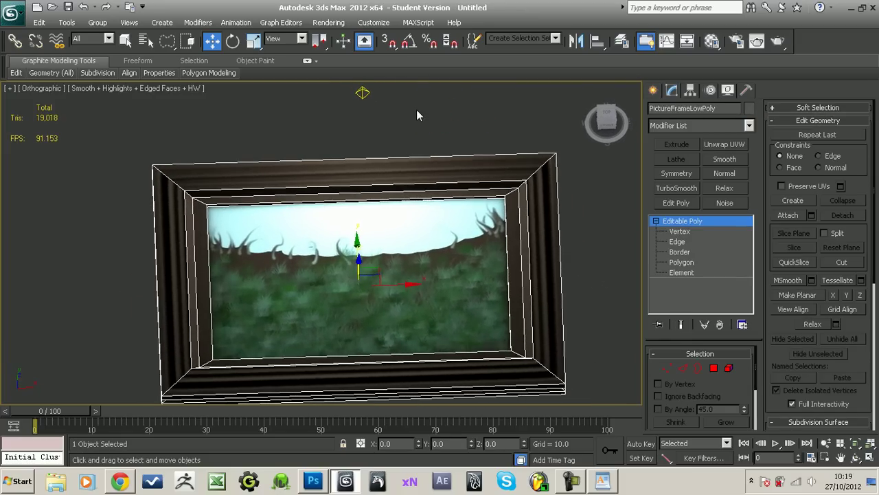
click(350, 102)
alt+middle_drag(345, 109, 487, 77)
Select the hidden high-poly picture frame through its HighPoly layer and delete it from the scene
click(622, 41)
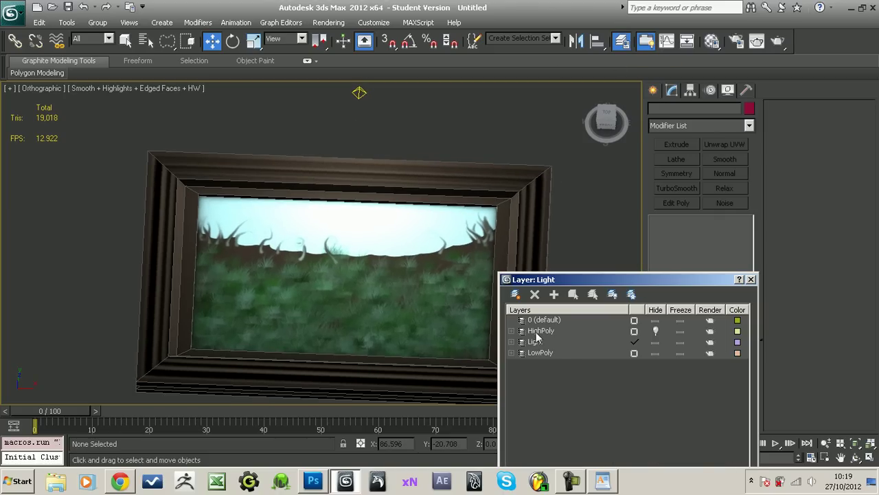
click(539, 332)
click(573, 295)
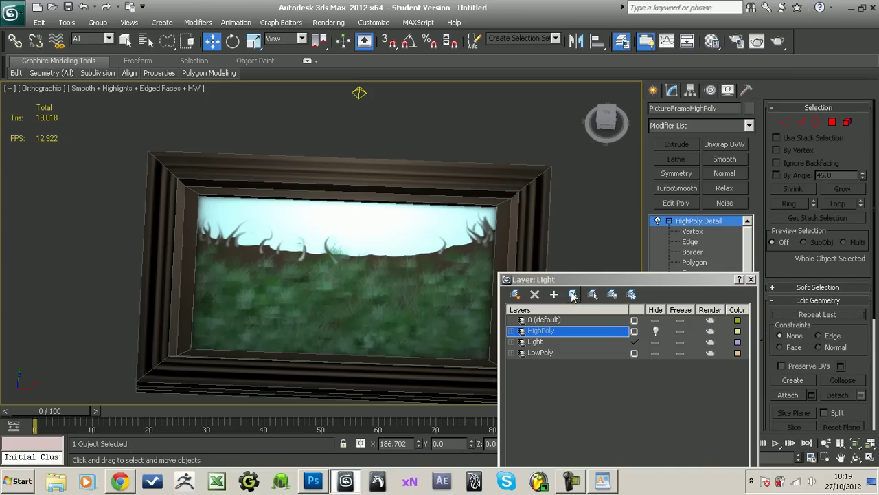
click(751, 280)
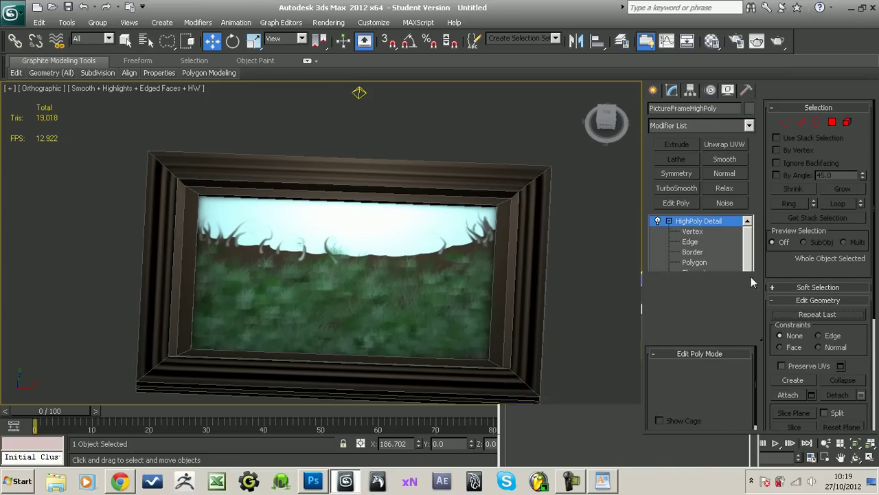
click(588, 266)
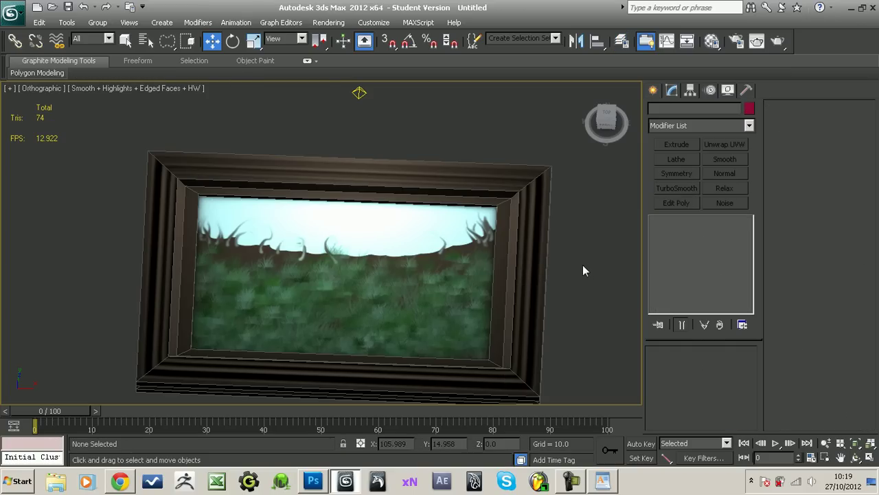
middle_drag(92, 184, 84, 174)
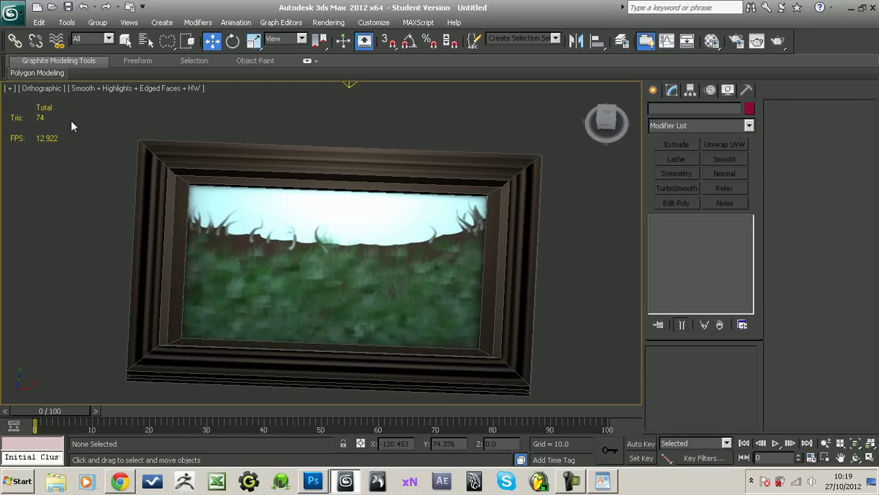
alt+middle_drag(329, 301, 315, 265)
click(315, 265)
alt+middle_drag(514, 341, 567, 336)
click(560, 367)
click(573, 482)
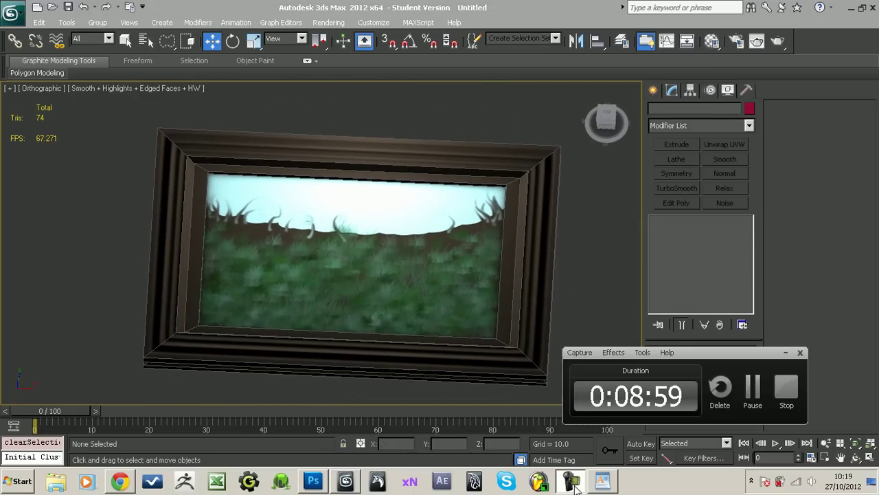
click(574, 484)
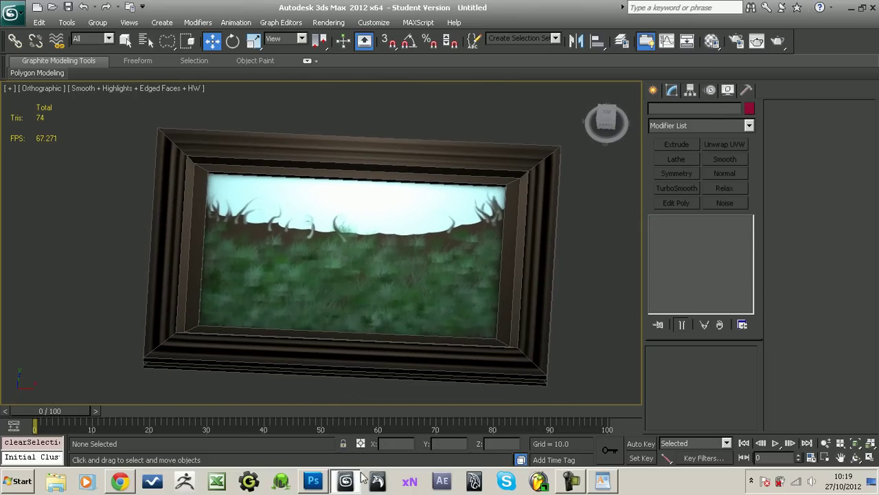
Switch to Photoshop and append the line "Just enough time to add wood..." to the text note in the Untitled-1 document
click(314, 482)
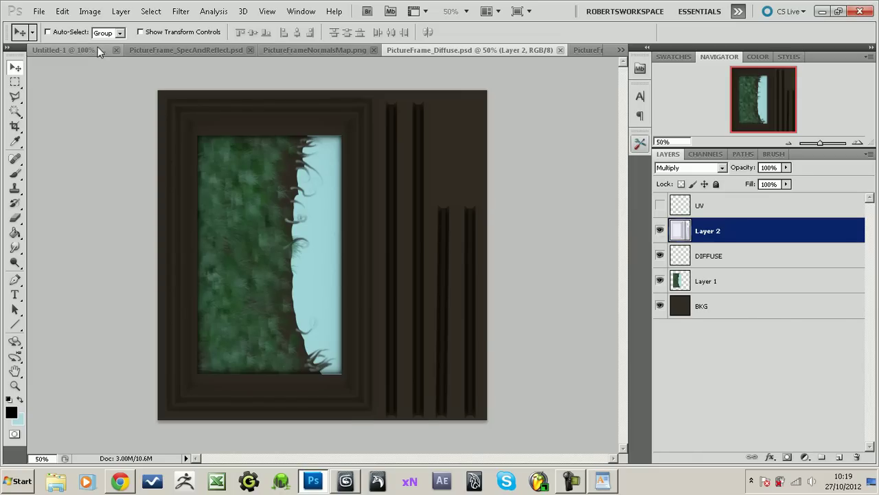
click(69, 50)
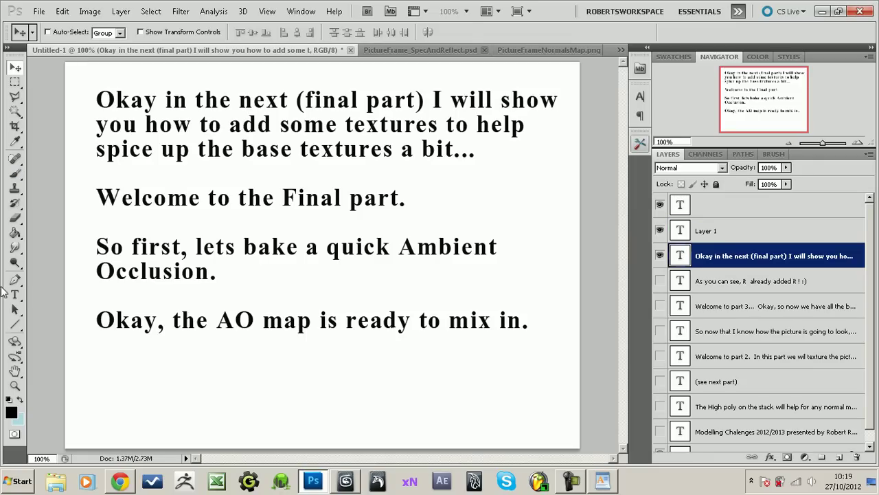
click(15, 295)
click(525, 324)
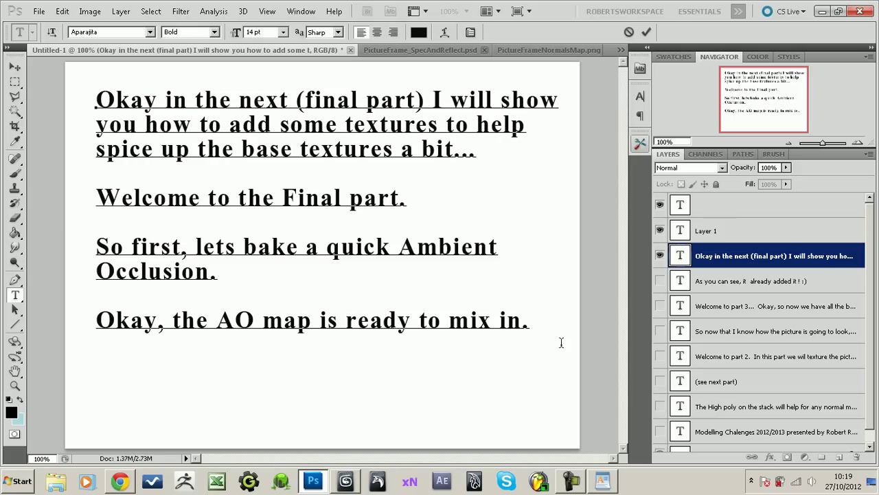
text(Just enoug)
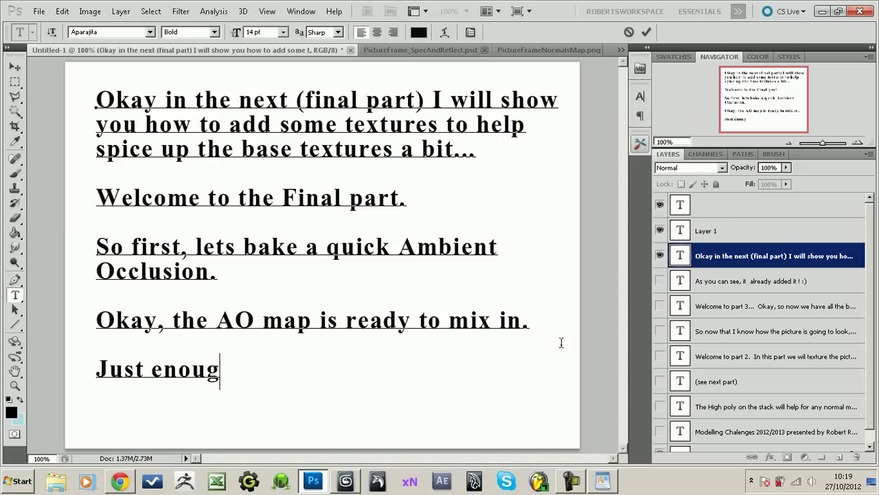
text(h time to add wood...)
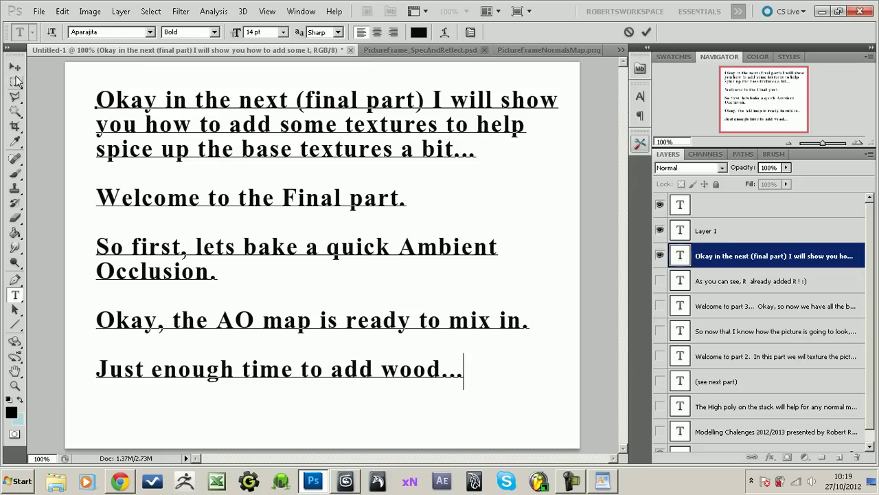
click(15, 66)
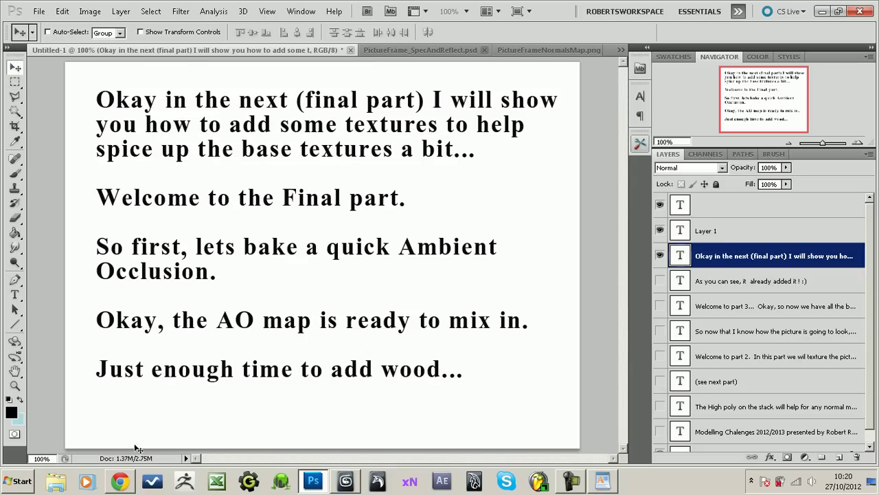
Switch to Chrome, load google.co.uk in a new tab and search for "wood texture"
click(120, 481)
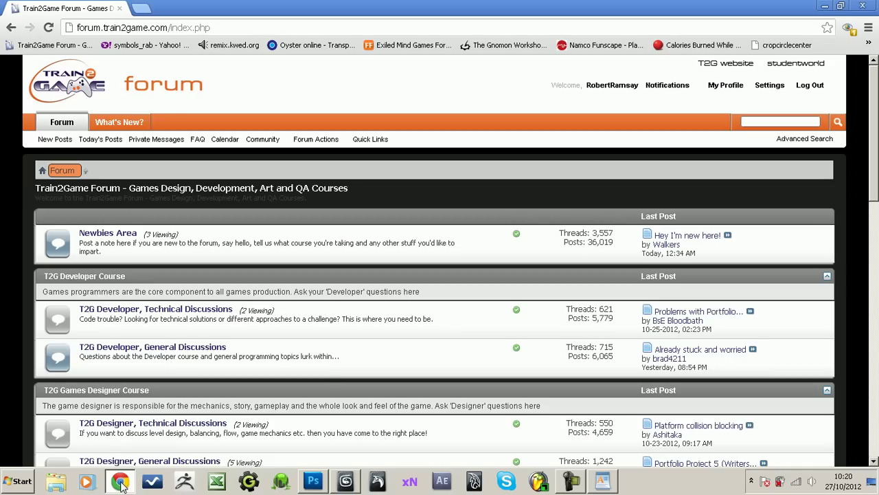
click(141, 9)
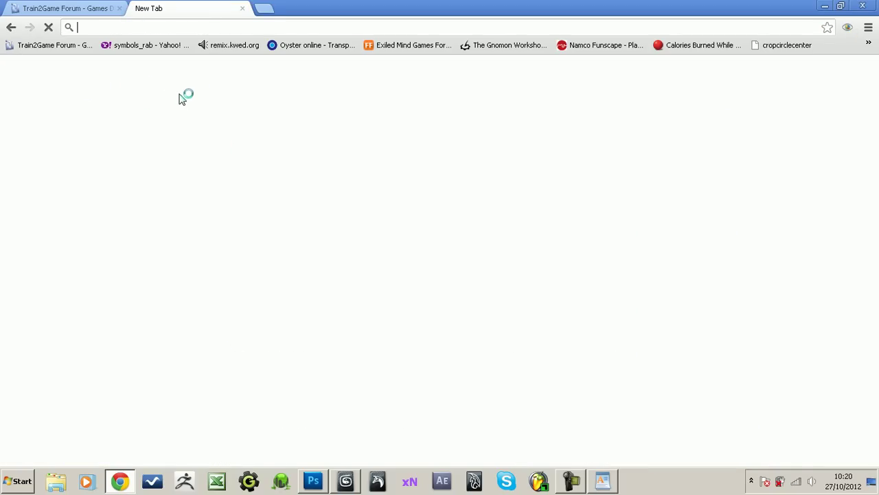
text(google.co.uk)
key(Return)
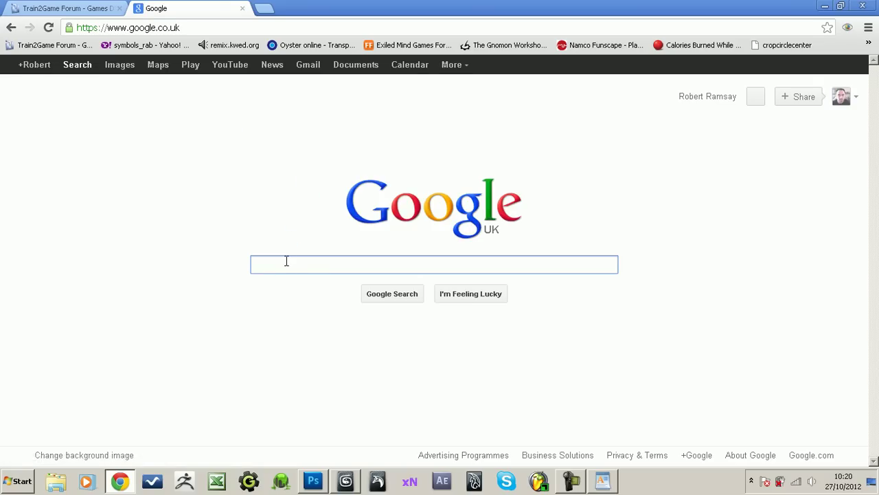
text(wood texture)
key(Return)
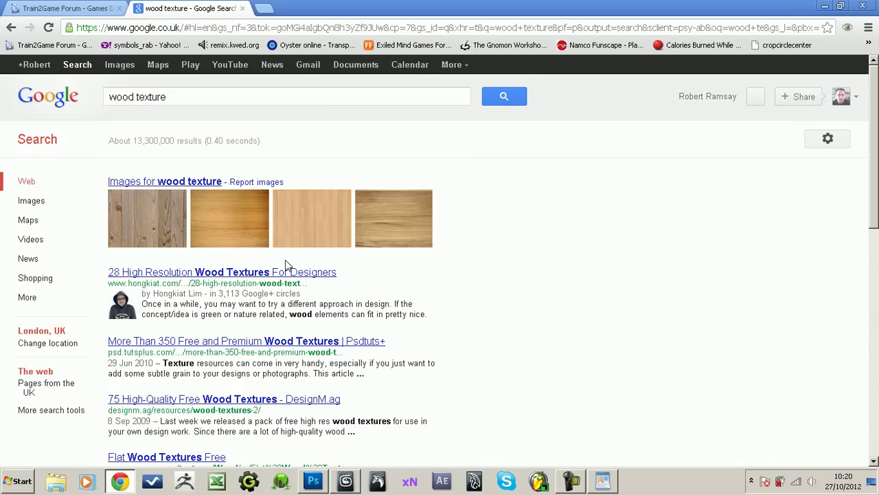
Open the 425 × 319 wood grain image from designm.ag at full size, save it to the Desktop as wood, and close the browser
click(249, 235)
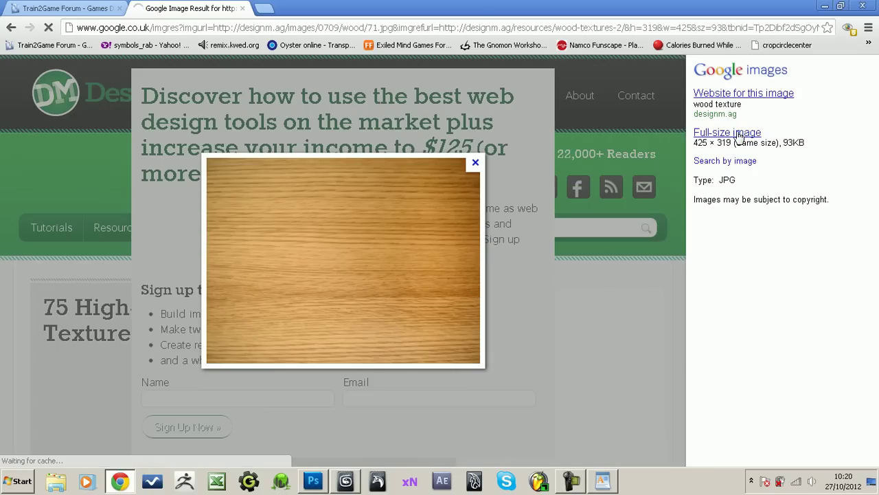
click(737, 135)
right_click(169, 127)
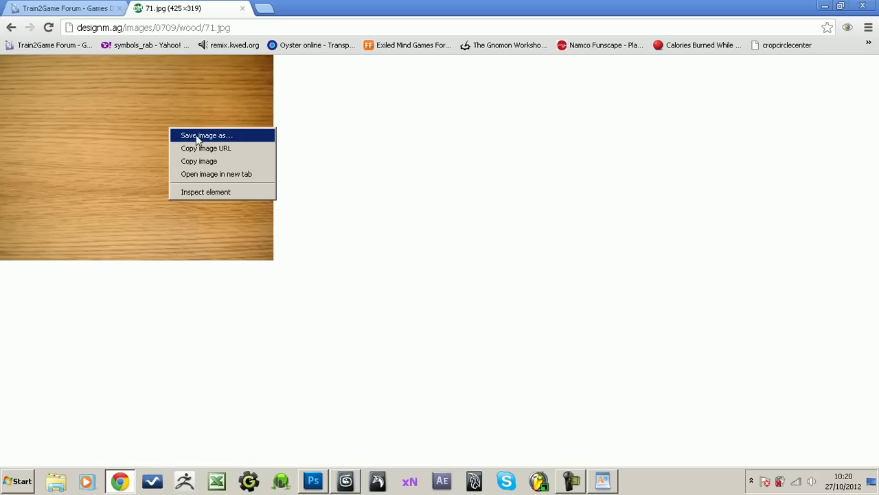
click(196, 136)
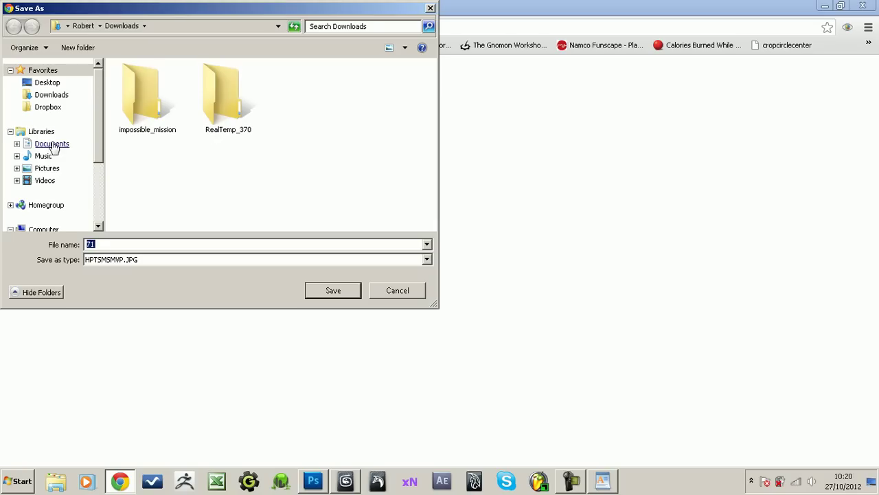
click(58, 85)
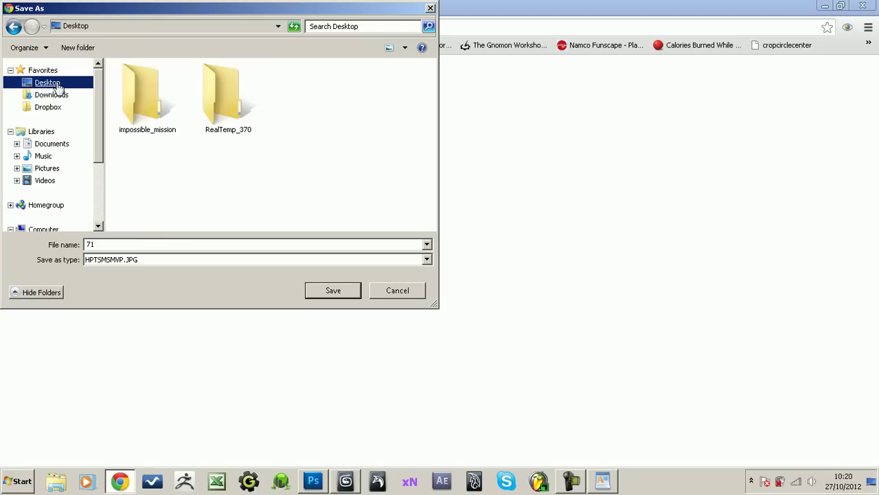
click(110, 245)
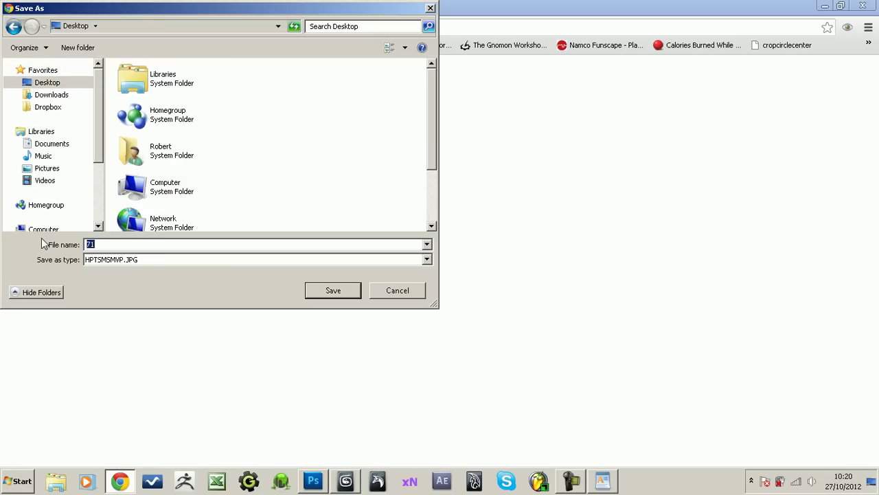
key(Return)
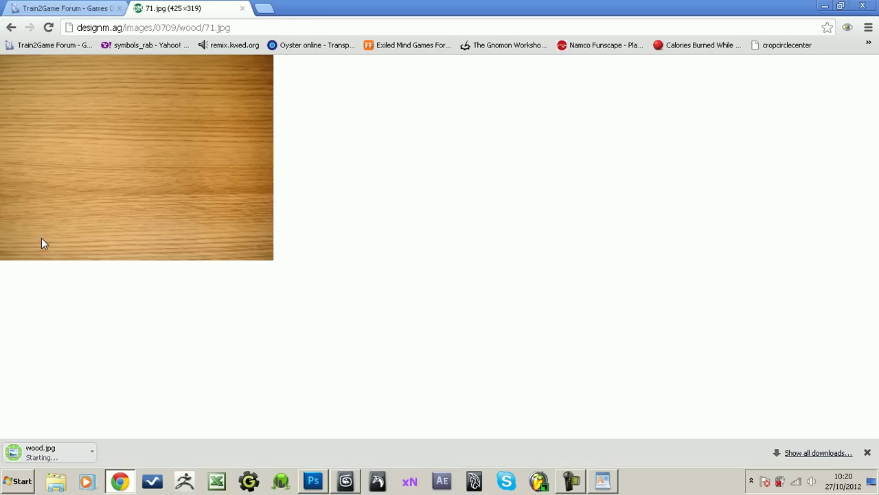
click(860, 5)
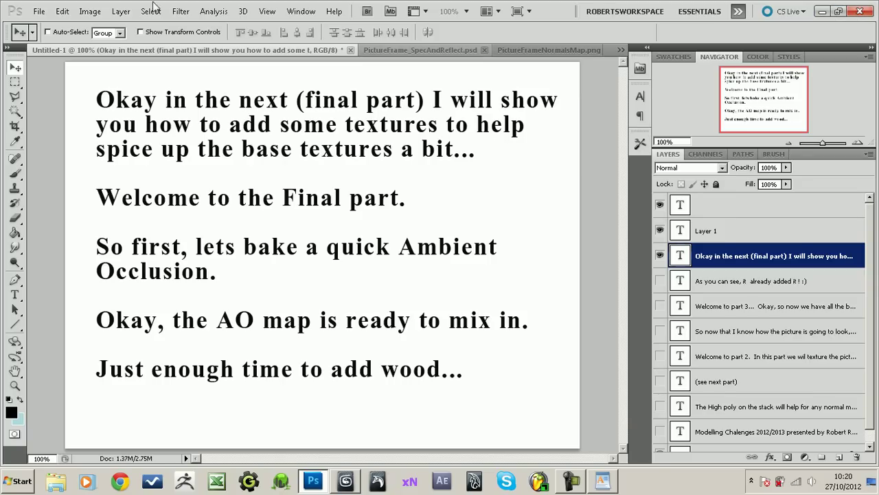
Open wood.jpg from the Desktop in Photoshop
click(427, 49)
click(39, 11)
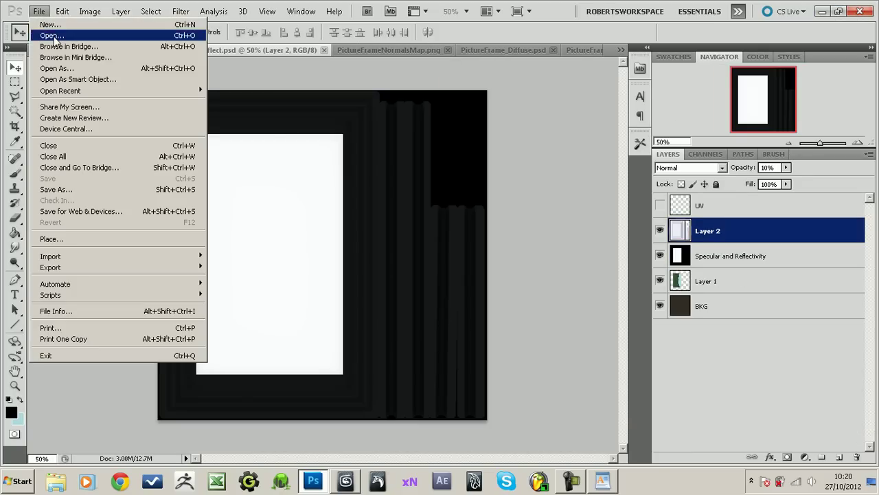
click(43, 33)
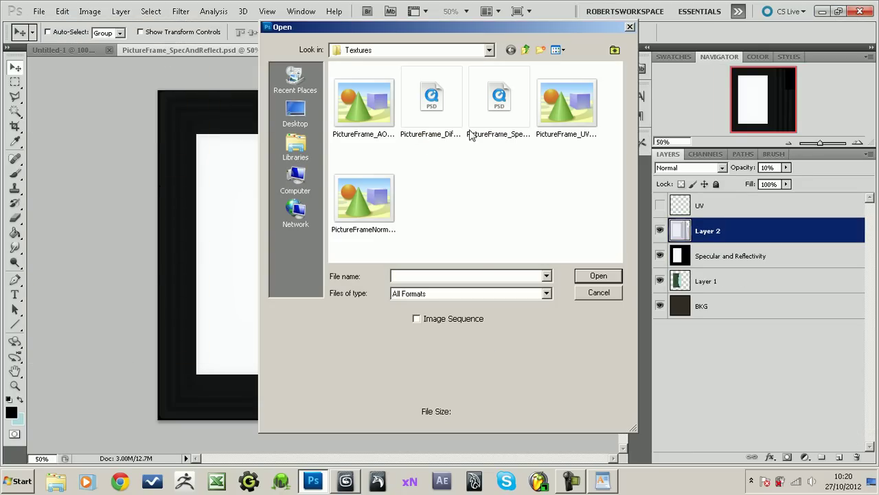
click(309, 114)
drag(618, 147, 618, 174)
double_click(481, 250)
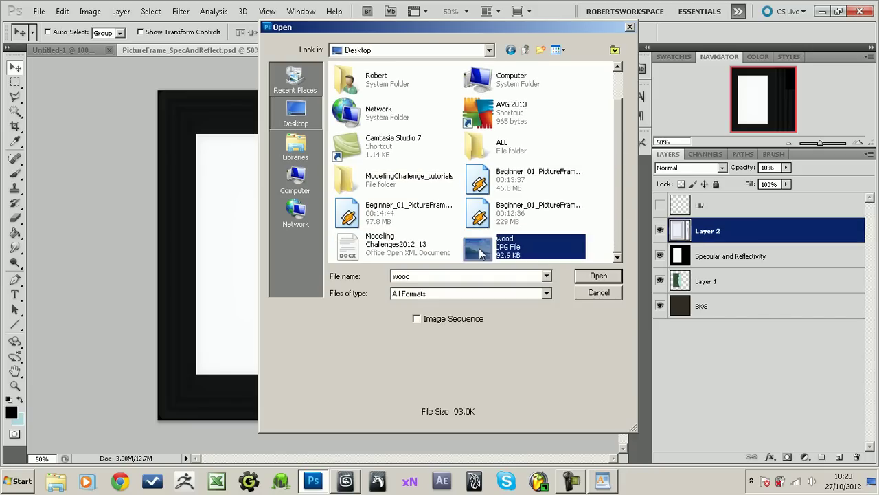
Copy the entire wood image and paste it into PictureFrame_Diffuse.psd as a new layer above Layer 2
key(ctrl+a)
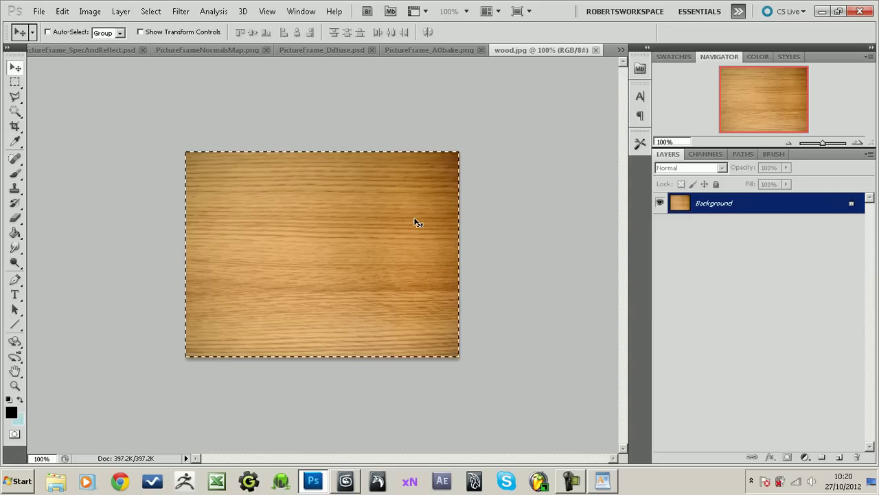
click(318, 50)
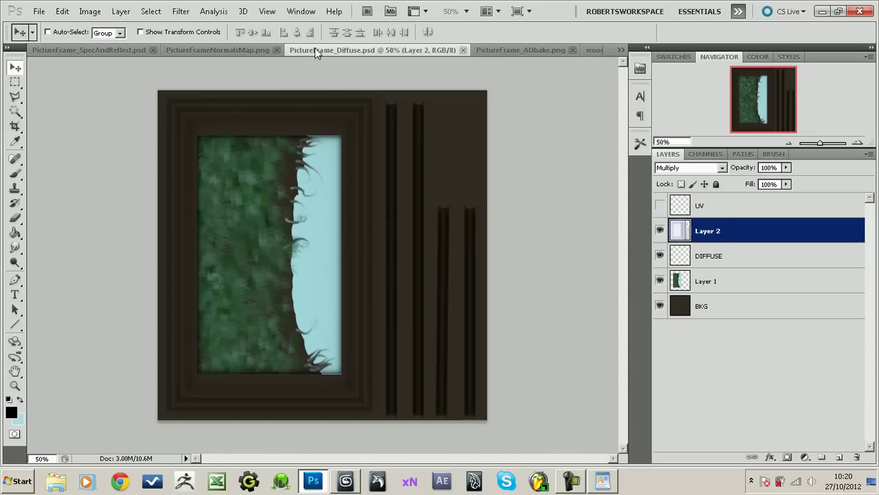
key(ctrl+v)
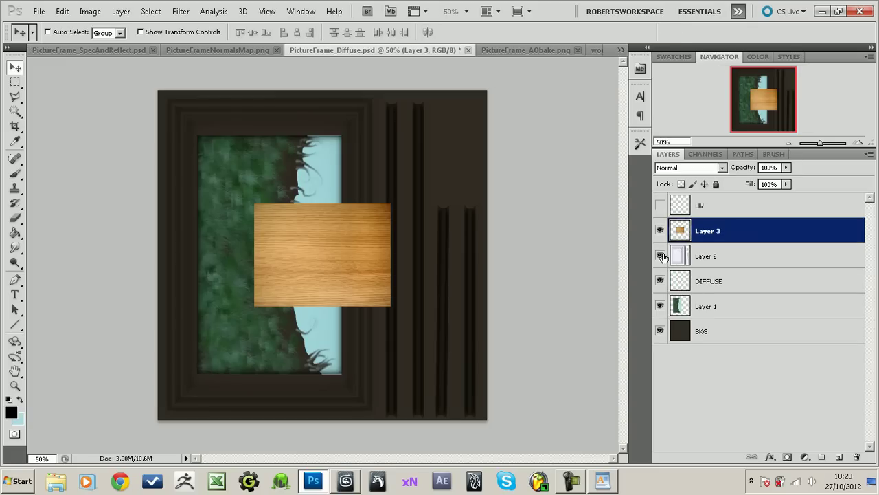
Rotate the wood layer 90° and stretch it to about 240% by 111% so it spans the texture's full height
key(ctrl+t)
drag(329, 197, 421, 293)
shift+drag(421, 281, 419, 261)
drag(323, 245, 375, 150)
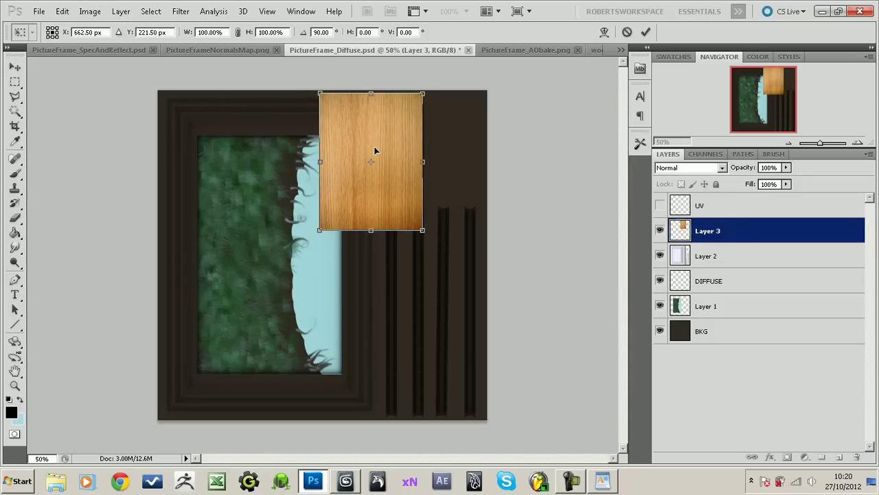
drag(320, 231, 307, 423)
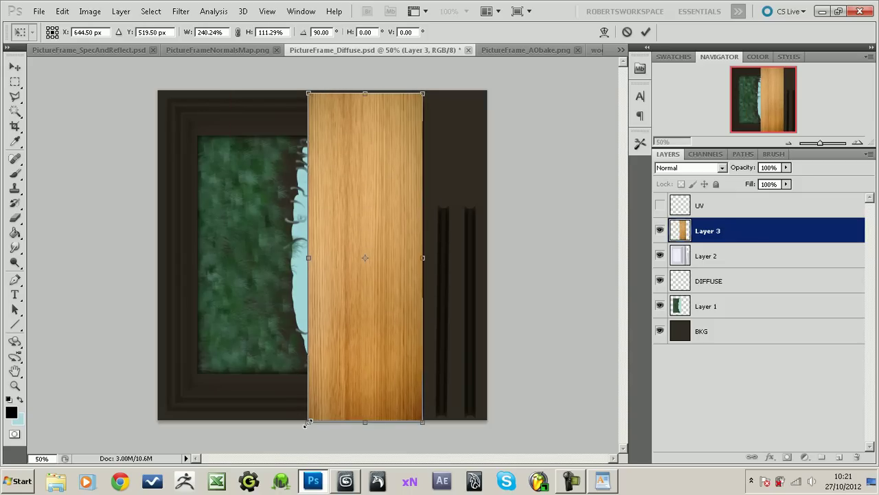
key(Return)
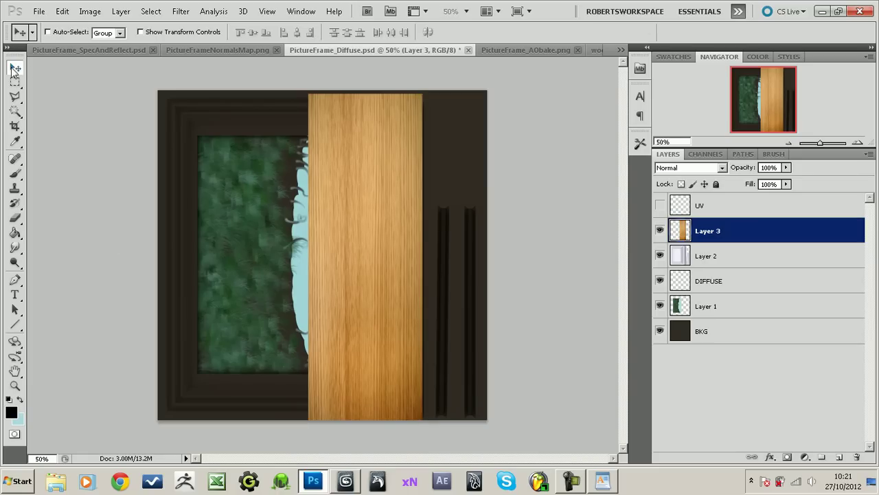
Duplicate the wood layer over the frame's left, top and bottom sides, rotating the horizontal copies about 90° and scaling them down
alt+drag(309, 236, 265, 258)
key(ctrl+t)
drag(322, 267, 252, 310)
drag(285, 279, 298, 202)
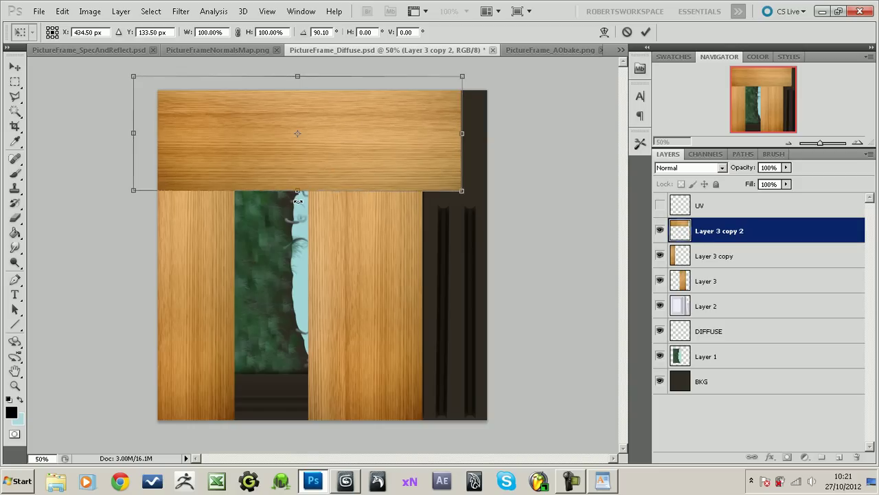
drag(421, 181, 384, 166)
key(Return)
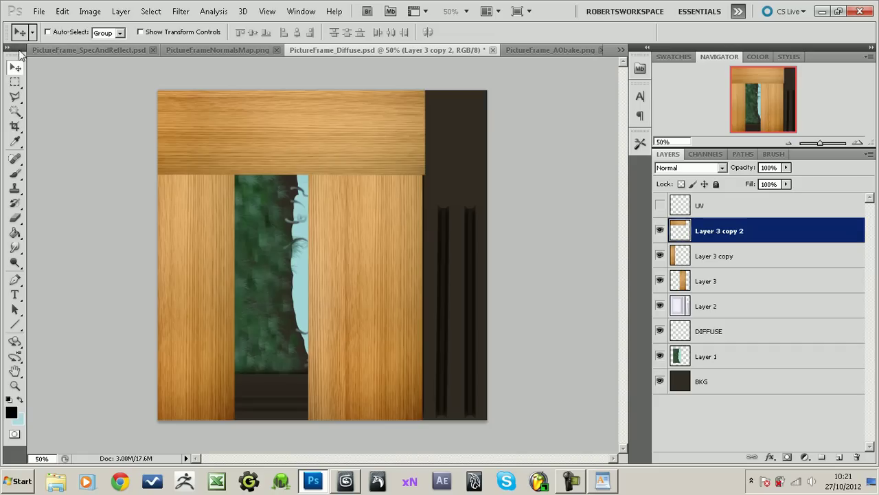
drag(314, 158, 349, 418)
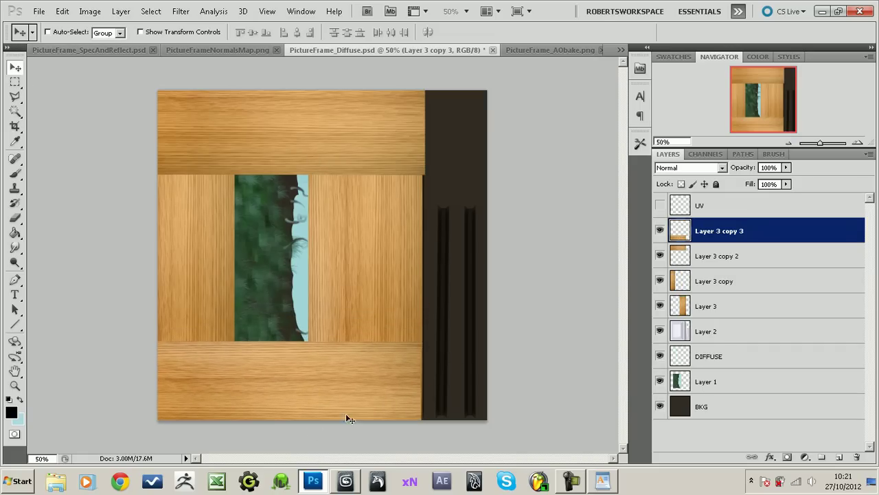
click(707, 336)
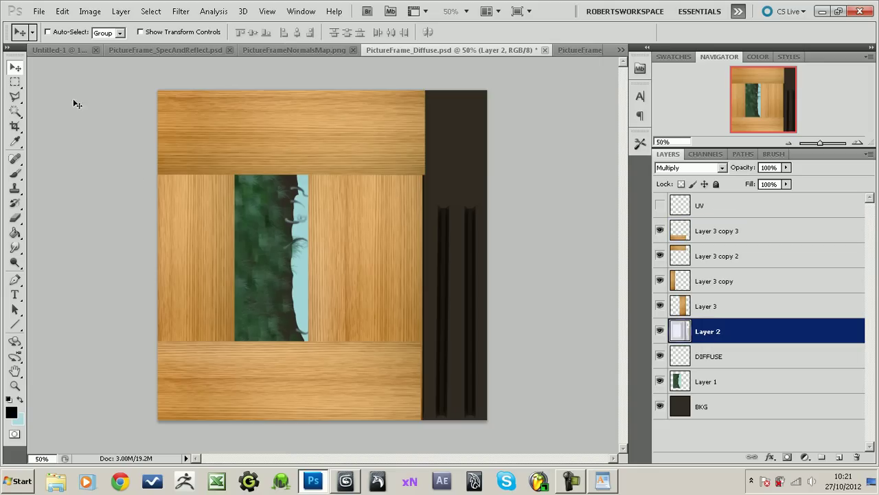
click(15, 111)
click(264, 272)
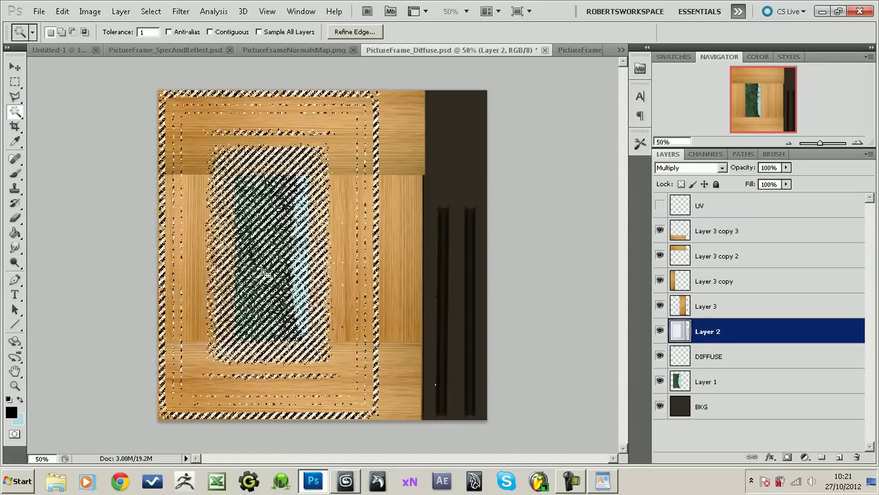
key(ctrl+d)
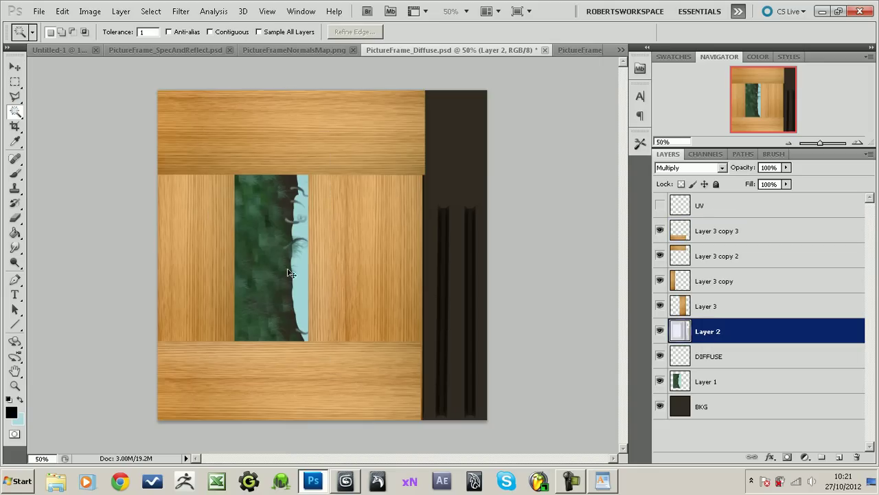
Select the painting's rectangle by magic-wanding Layer 1's empty area and inverting the selection
click(713, 381)
click(420, 341)
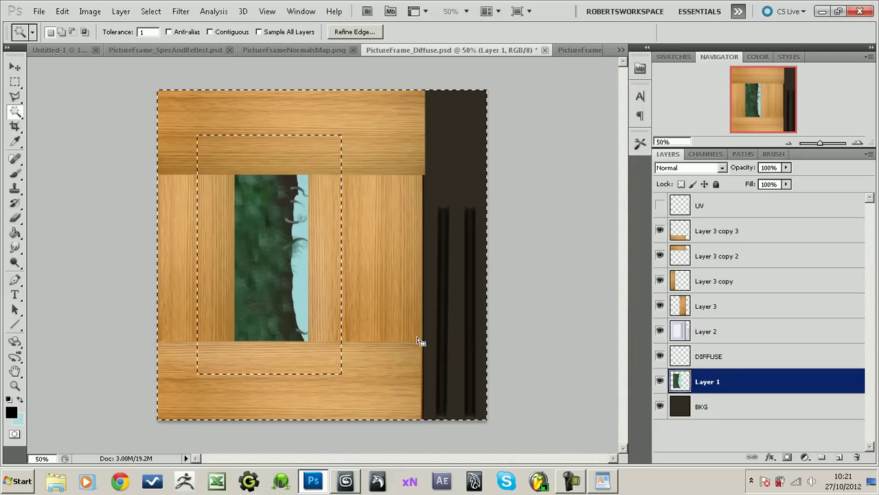
key(ctrl+shift+i)
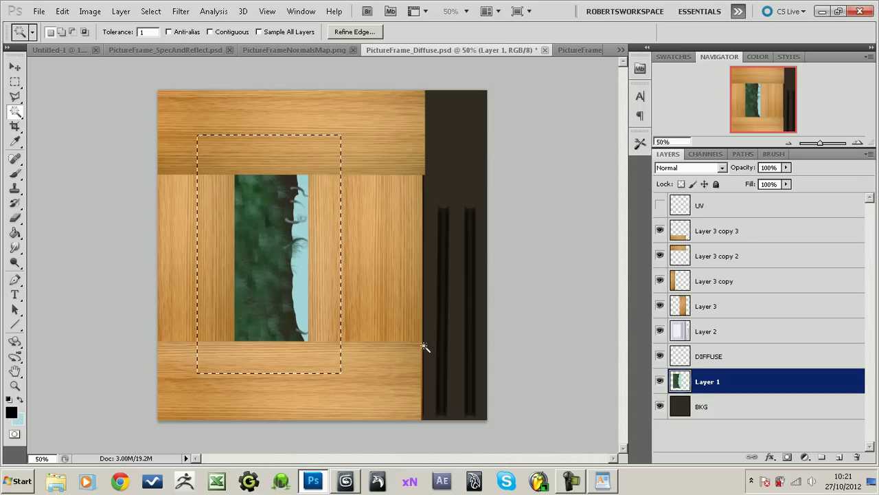
Delete the selected painting area from Layer 3 and its three copies, and clear the selection
click(717, 233)
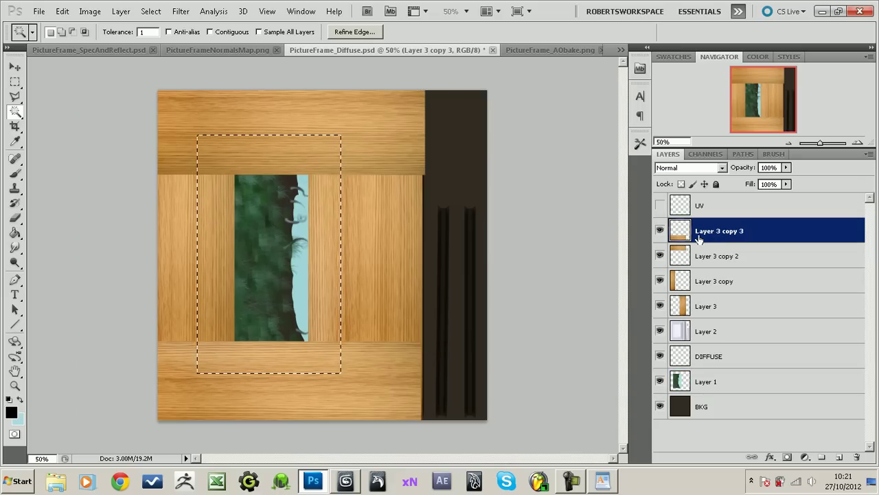
key(Delete)
click(715, 258)
key(Delete)
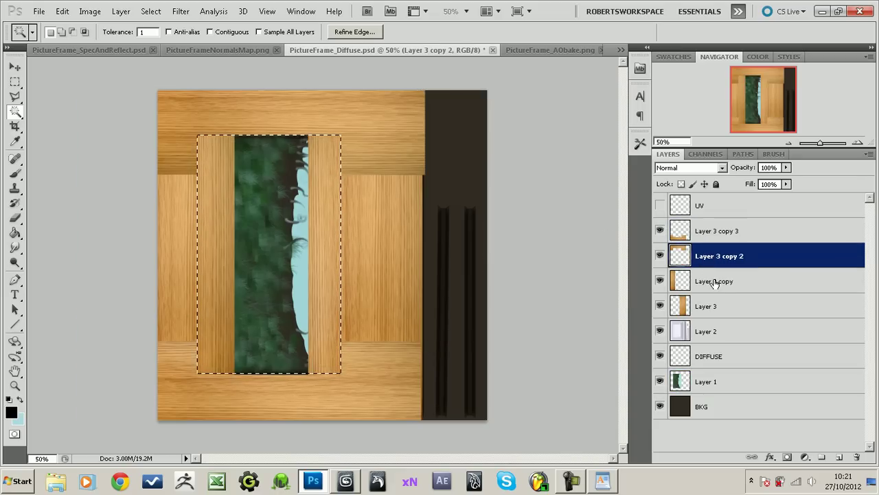
click(715, 281)
key(Delete)
click(711, 306)
key(Delete)
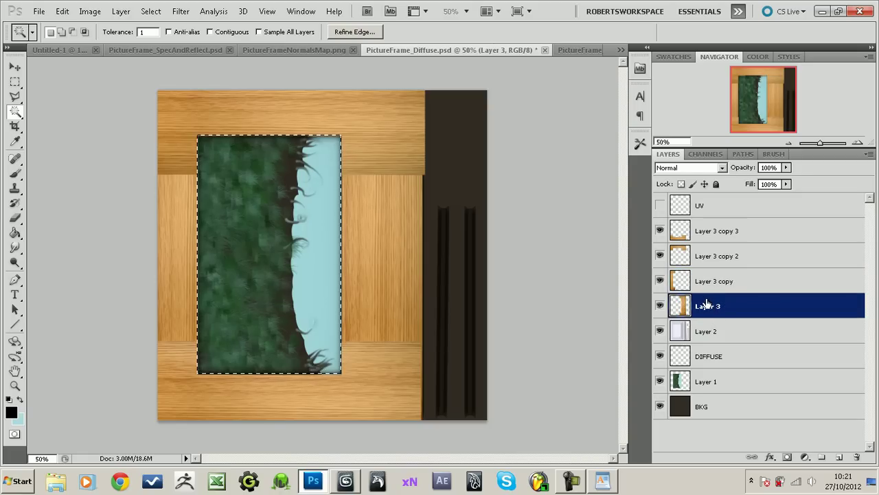
key(ctrl+d)
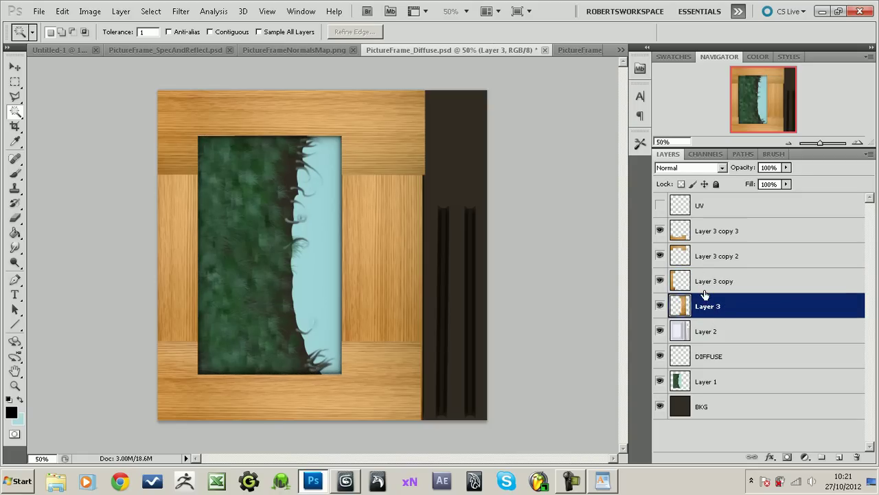
Marquee a narrow vertical wood strip on Layer 3 copy and duplicate it repeatedly over the grooved area beside the frame
click(17, 82)
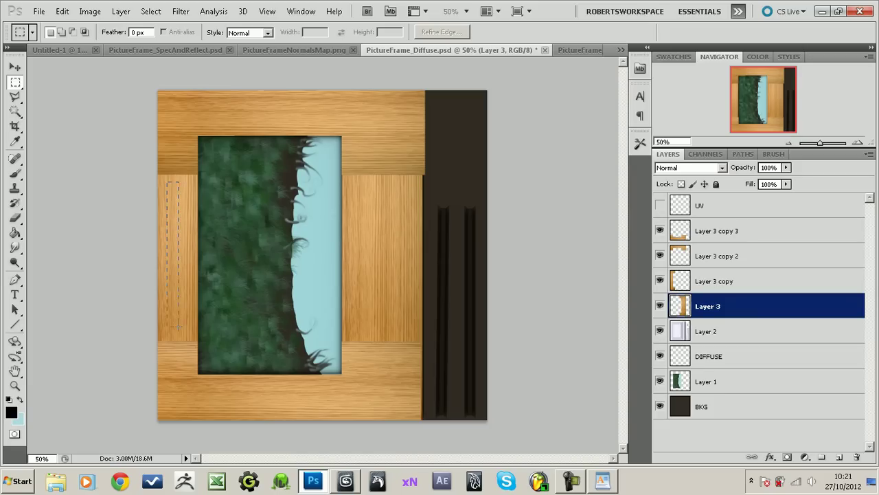
click(15, 67)
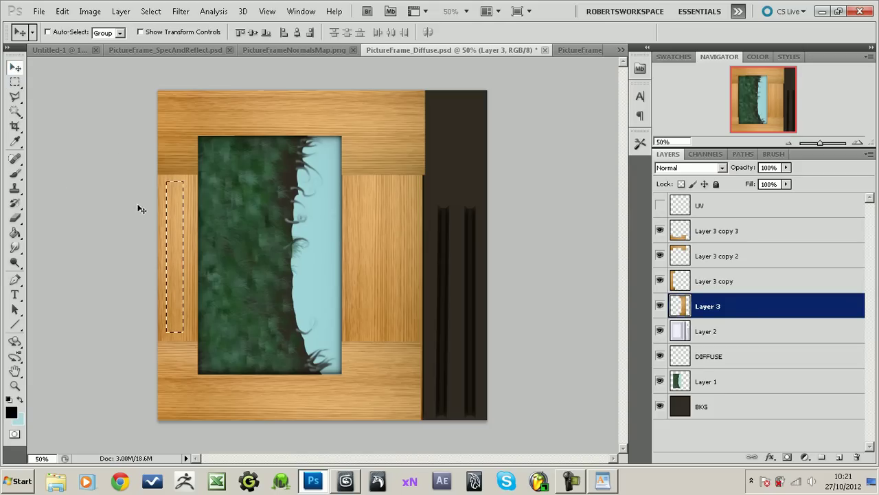
click(177, 266)
key(Return)
click(711, 237)
click(712, 285)
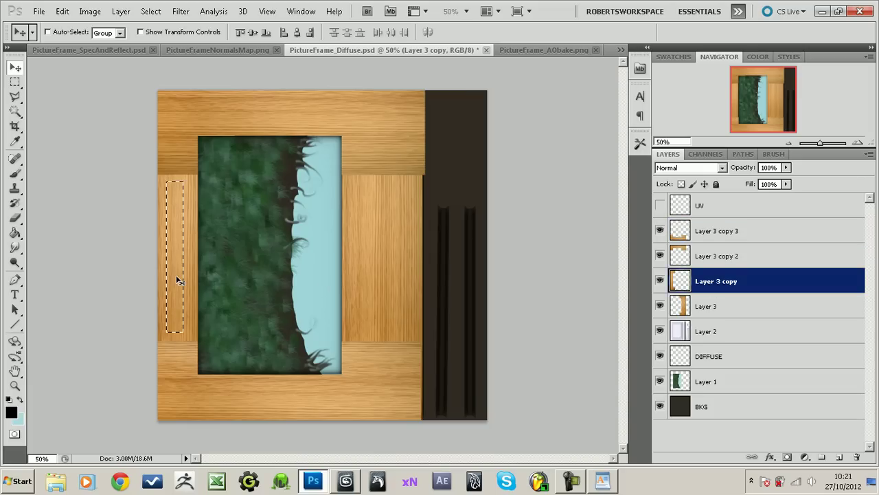
drag(179, 281, 430, 180)
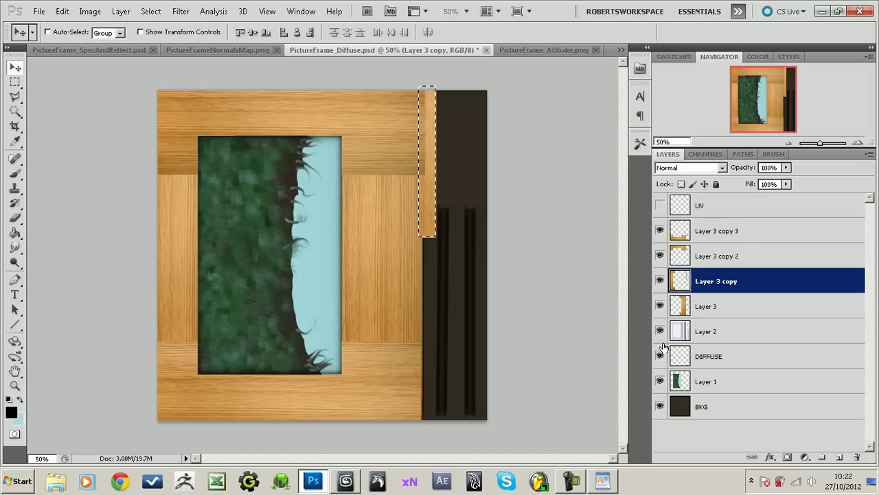
drag(431, 237, 432, 295)
drag(427, 240, 488, 248)
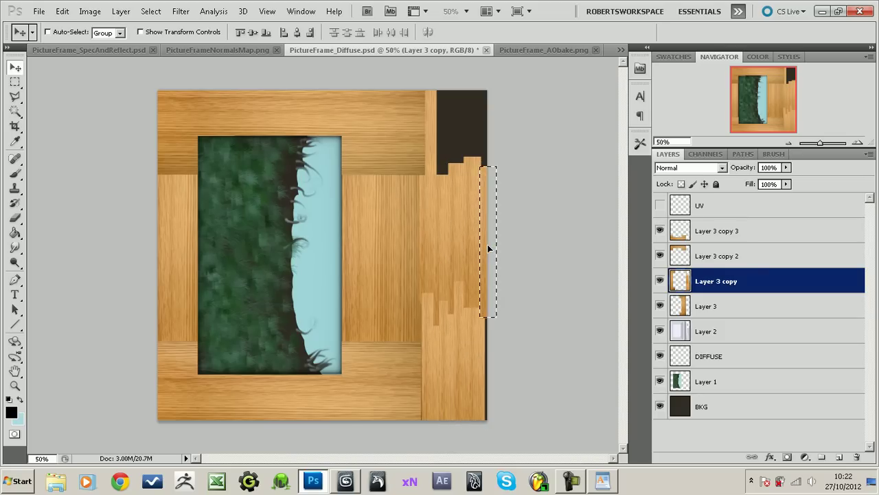
key(ctrl+d)
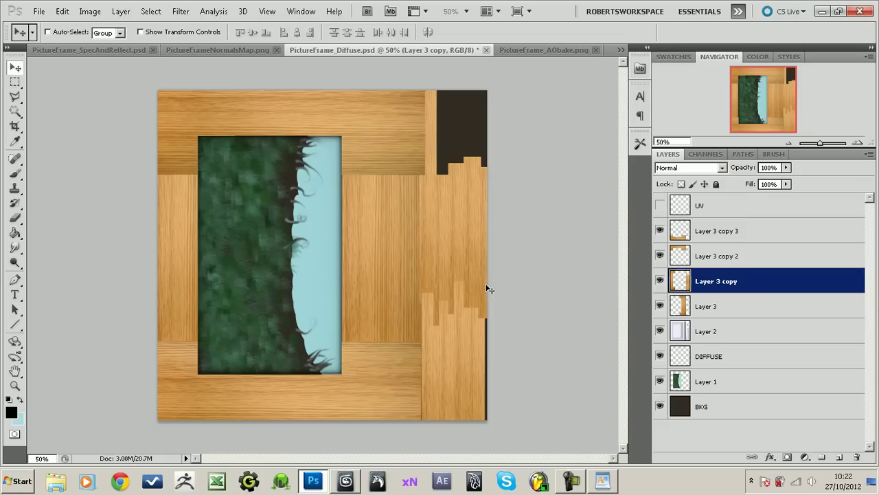
Merge Layer 3 and its three wood copies into a single layer
click(710, 232)
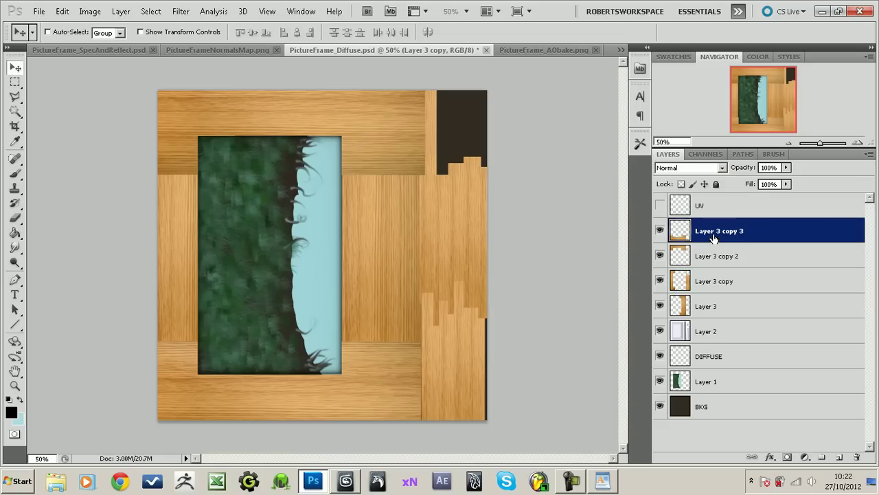
shift+click(718, 257)
shift+click(715, 282)
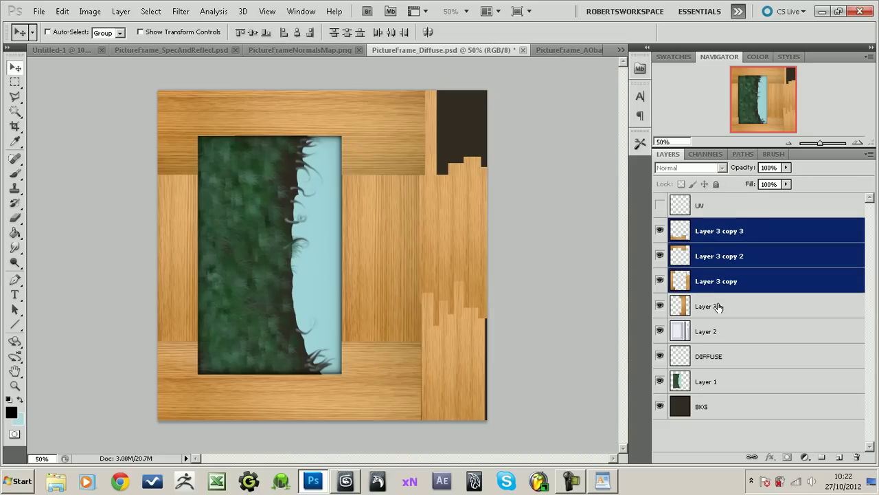
shift+click(718, 307)
right_click(719, 308)
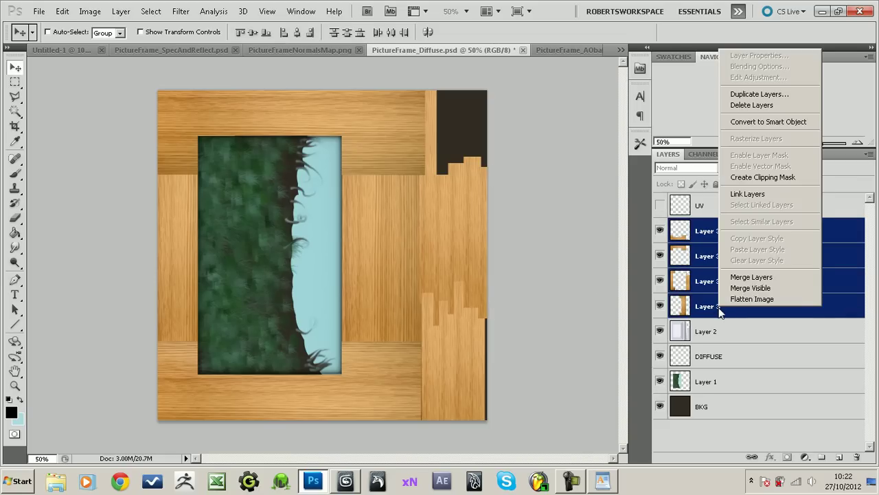
click(752, 277)
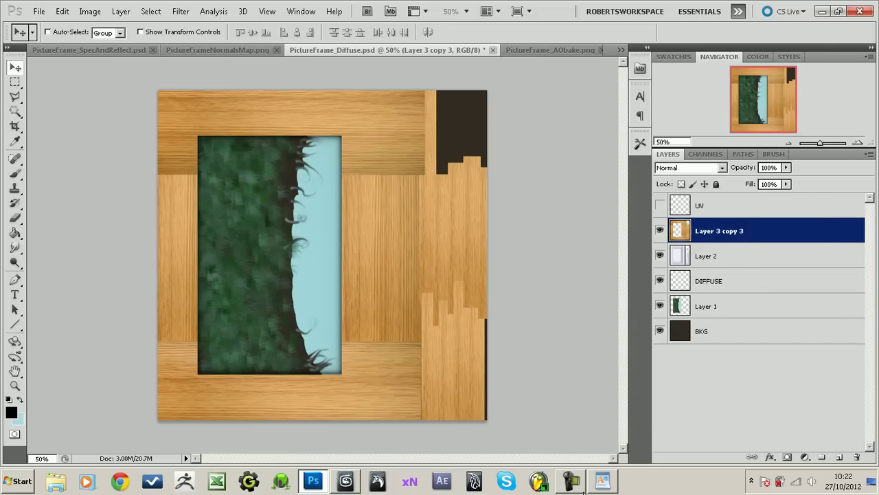
Move the merged wood layer below Layer 2 and lower its opacity to 13%
mouse_move(718, 235)
mouse_down()
mouse_move(722, 301)
mouse_move(713, 232)
mouse_up()
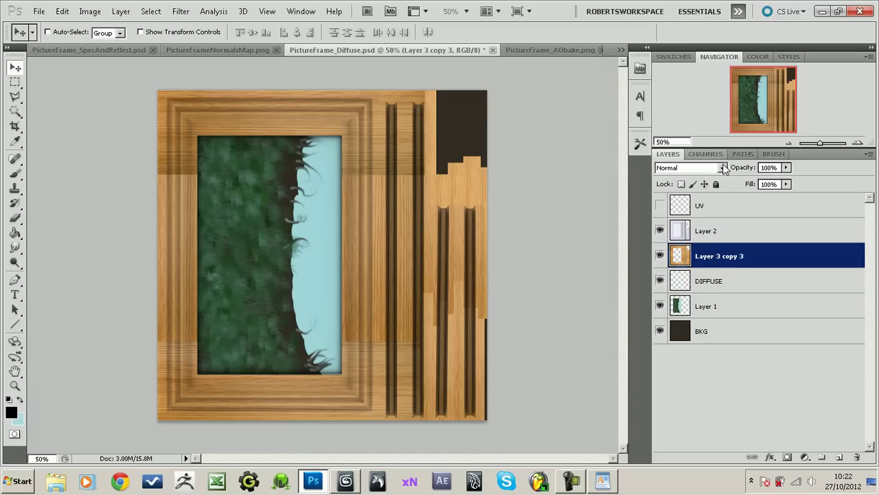
click(724, 169)
click(788, 169)
click(786, 168)
drag(787, 177, 747, 185)
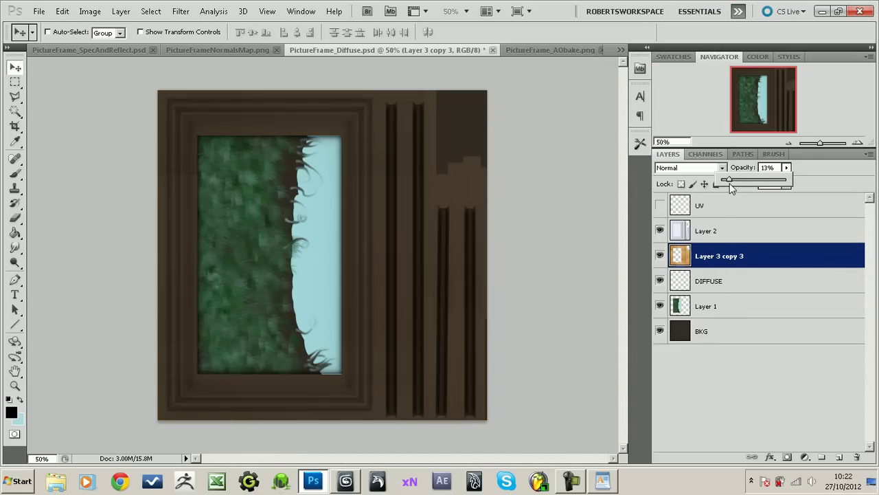
Apply Levels to the merged wood layer with input levels 98, 0.23 and 214
click(92, 12)
mouse_move(110, 45)
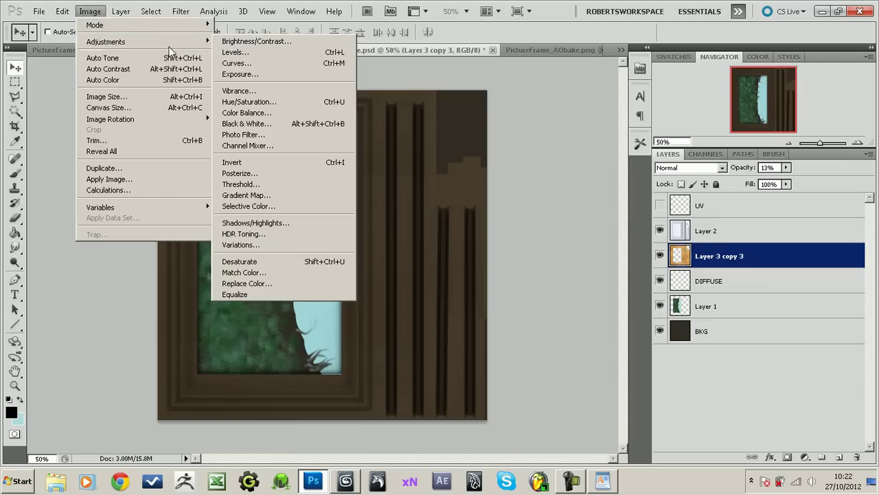
click(228, 53)
drag(469, 219, 534, 225)
drag(634, 220, 596, 220)
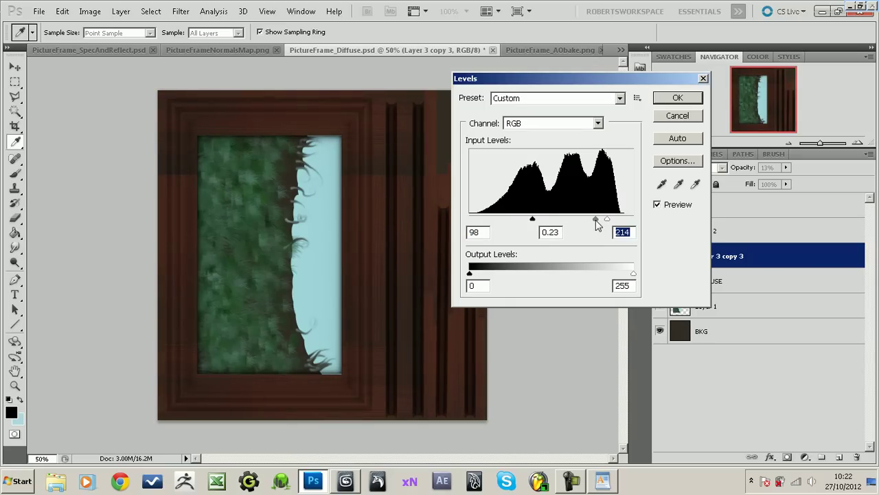
click(595, 219)
click(689, 98)
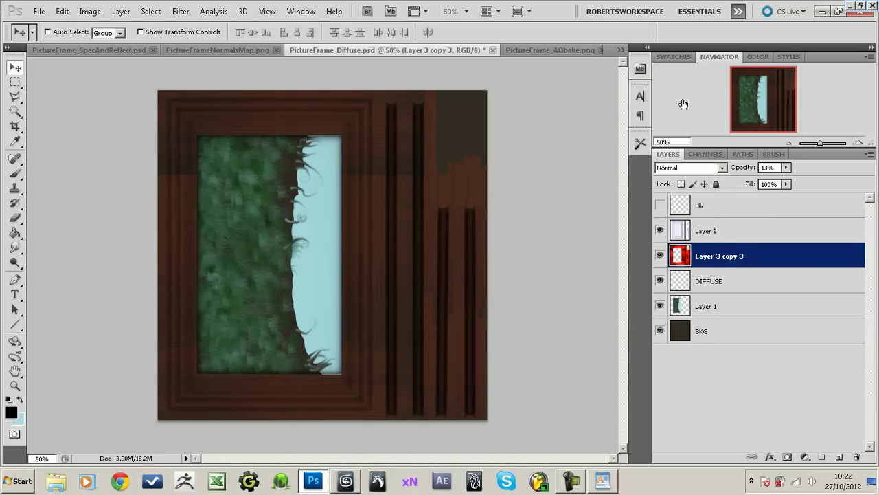
Keep the wood layer's blend mode at Normal and save PictureFrame_Diffuse.psd
click(723, 169)
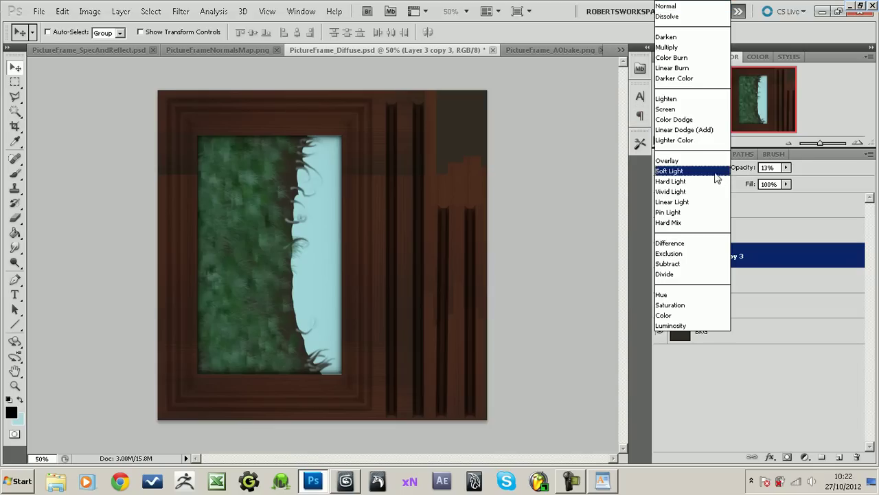
click(819, 220)
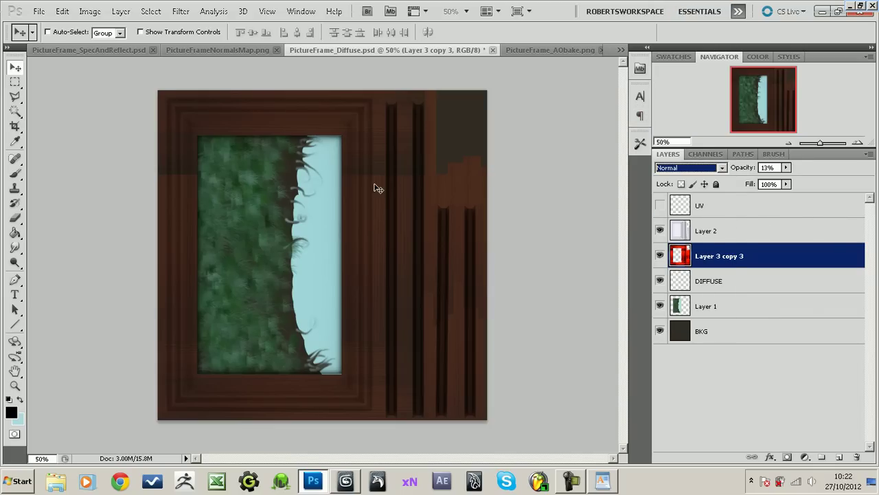
key(ctrl+s)
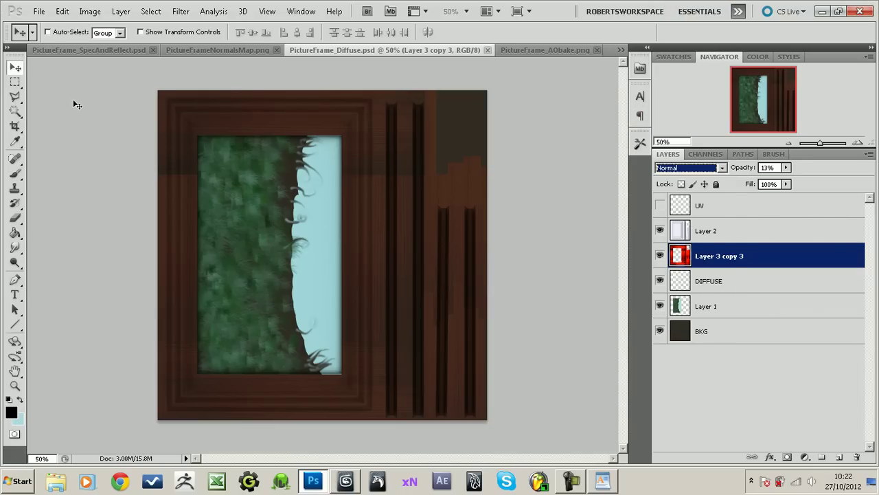
Copy the whole merged wood layer and paste it into PictureFrame_SpecAndReflect.psd above Layer 2
key(ctrl+a)
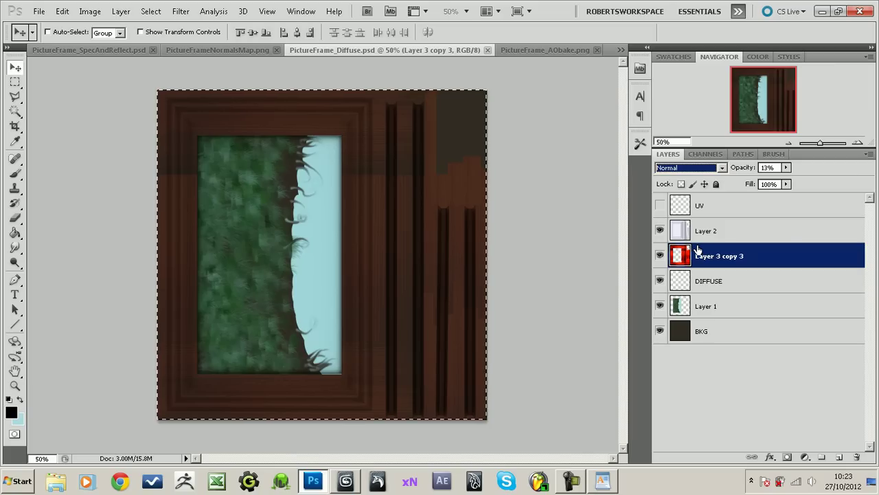
click(89, 50)
key(ctrl+v)
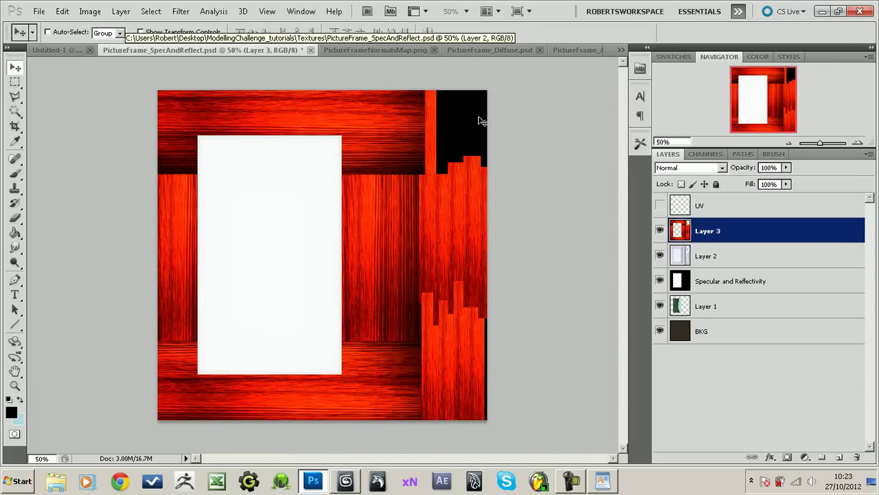
Set the pasted wood layer to Hard Light blending at 10% opacity
click(721, 168)
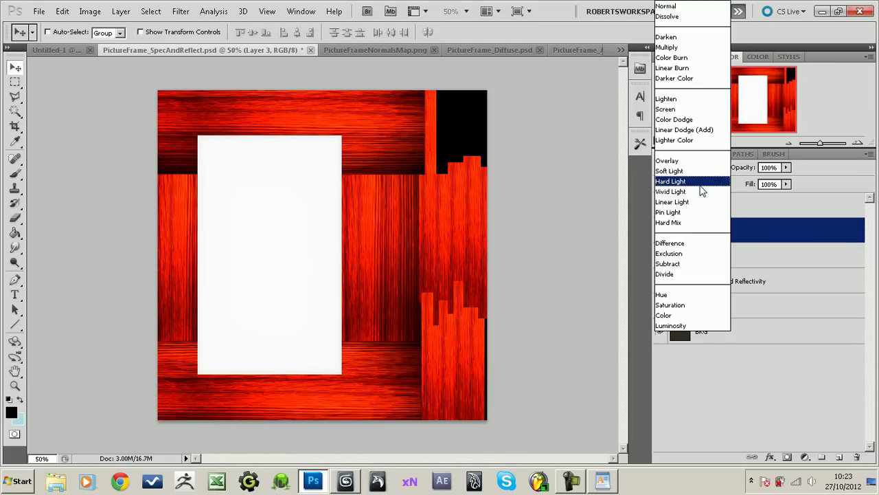
click(670, 181)
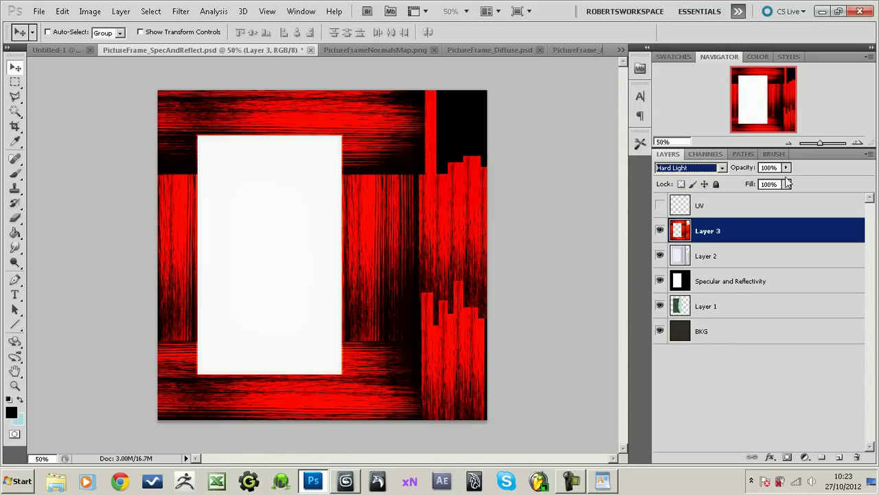
click(787, 168)
drag(736, 180, 720, 185)
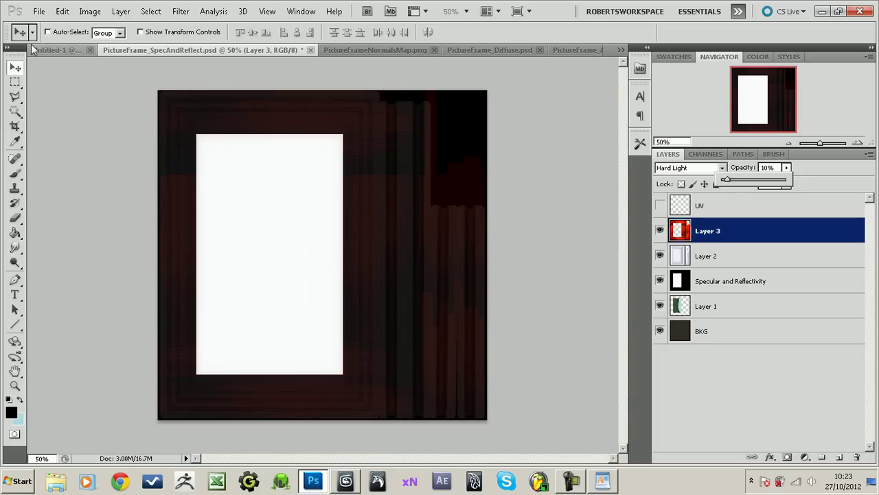
Brighten the pasted wood layer, Layer 3, with a Levels adjustment
click(90, 11)
mouse_move(117, 43)
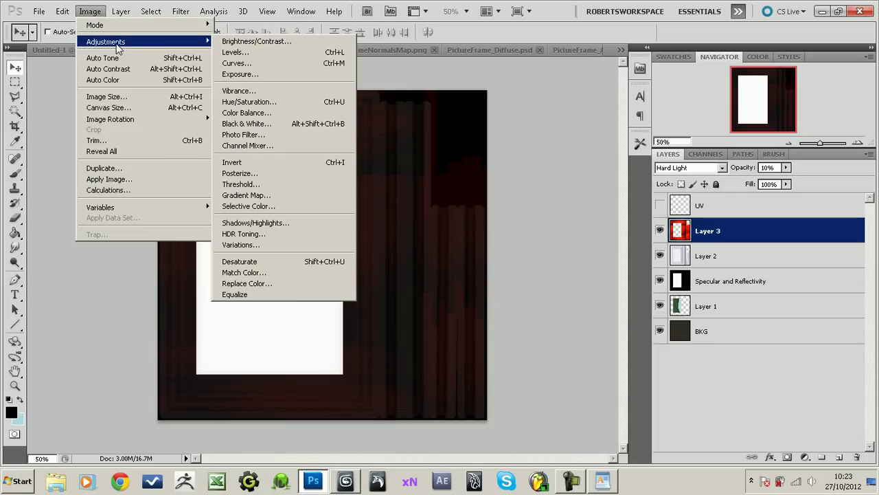
click(294, 52)
drag(633, 220, 497, 222)
click(677, 98)
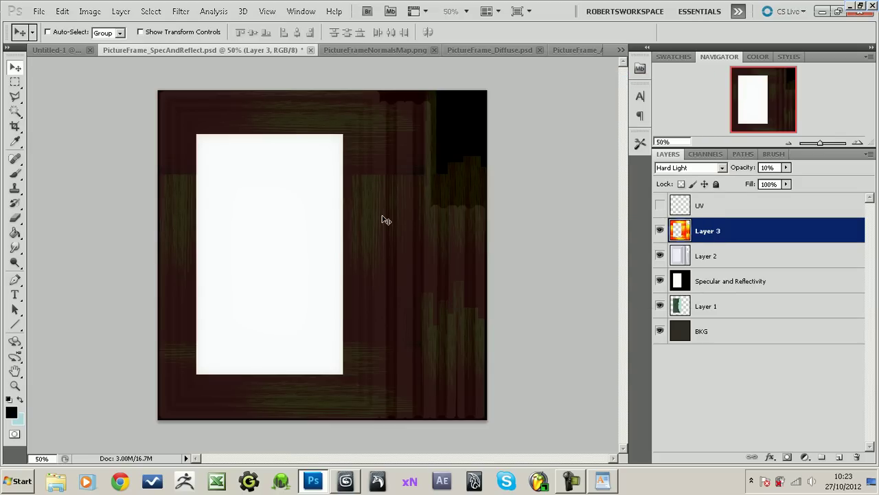
Apply Hue/Saturation to Layer 3 with saturation -55 and lightness +53, and save PictureFrame_SpecAndReflect.psd
key(ctrl+u)
drag(575, 215, 510, 214)
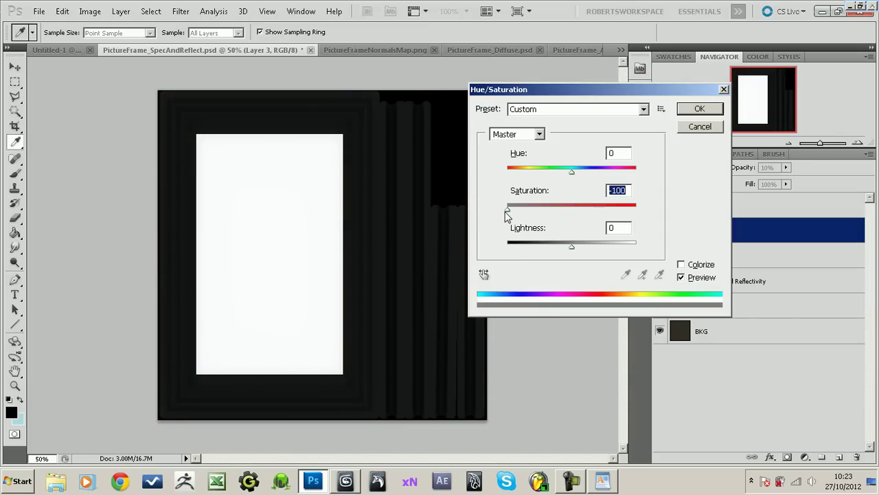
drag(576, 247, 605, 247)
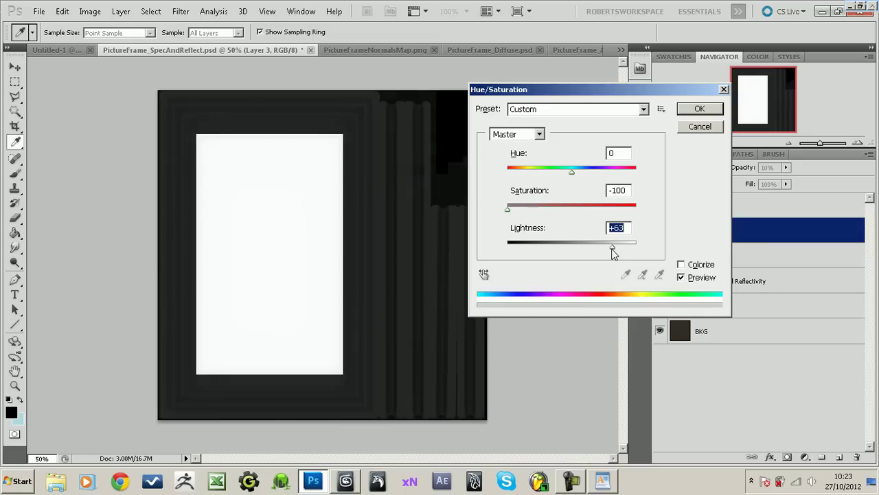
drag(508, 209, 533, 215)
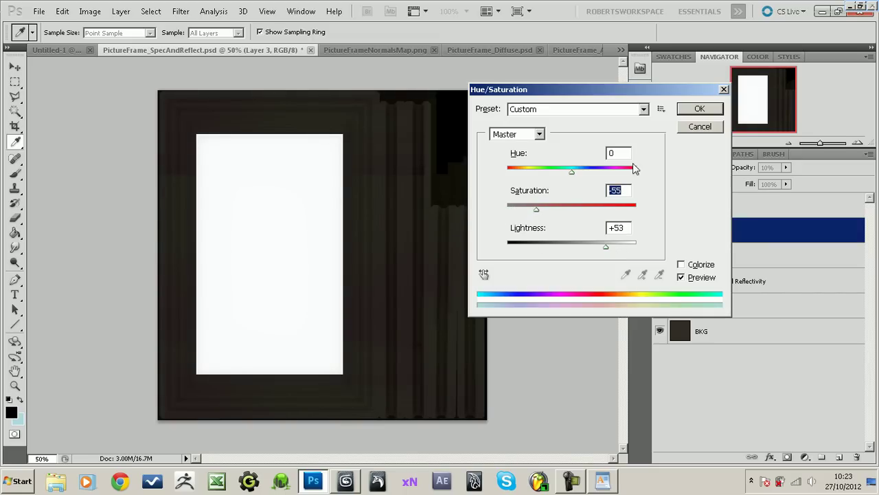
click(697, 110)
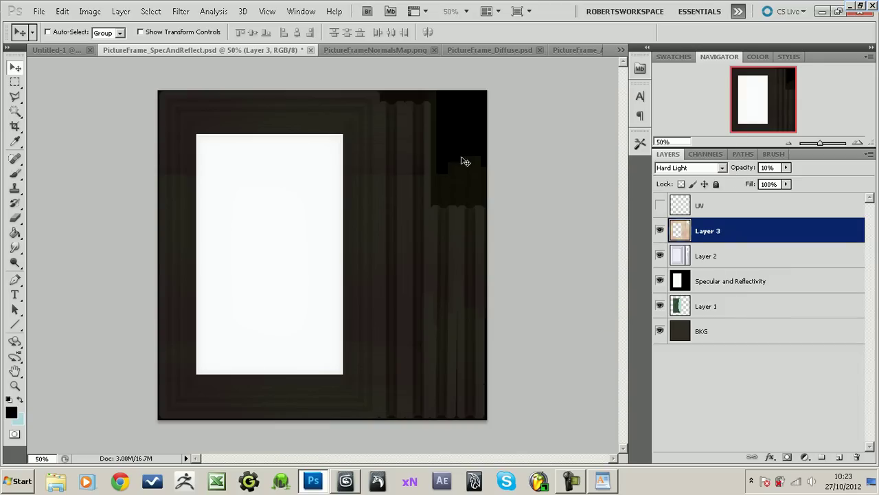
key(ctrl+s)
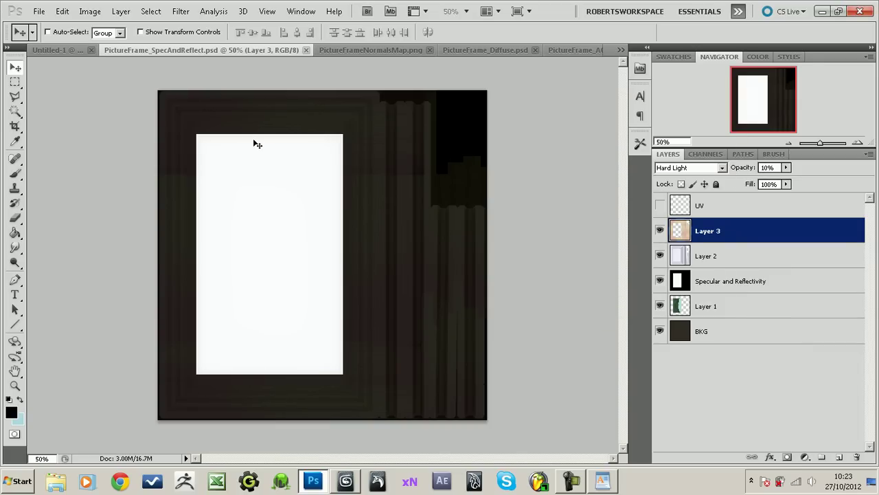
Switch to 3ds Max and examine the textured picture frame straight from the front with edged faces hidden
click(821, 13)
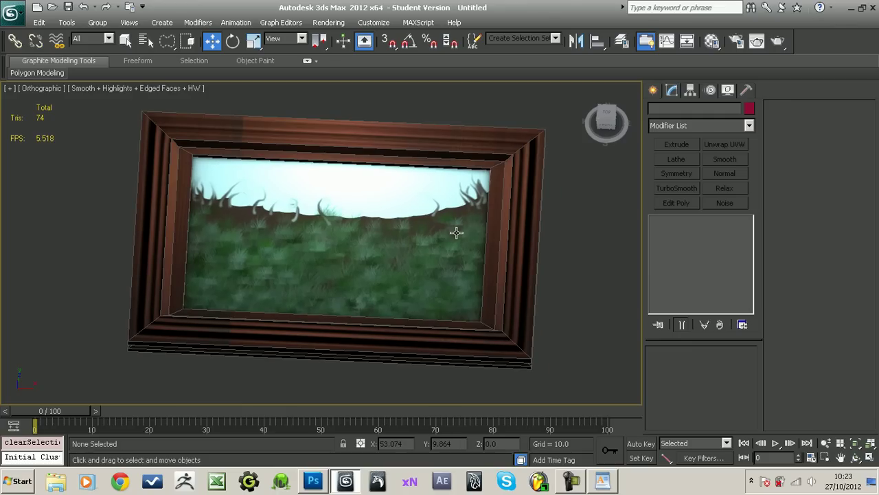
alt+middle_drag(532, 257, 466, 410)
click(572, 481)
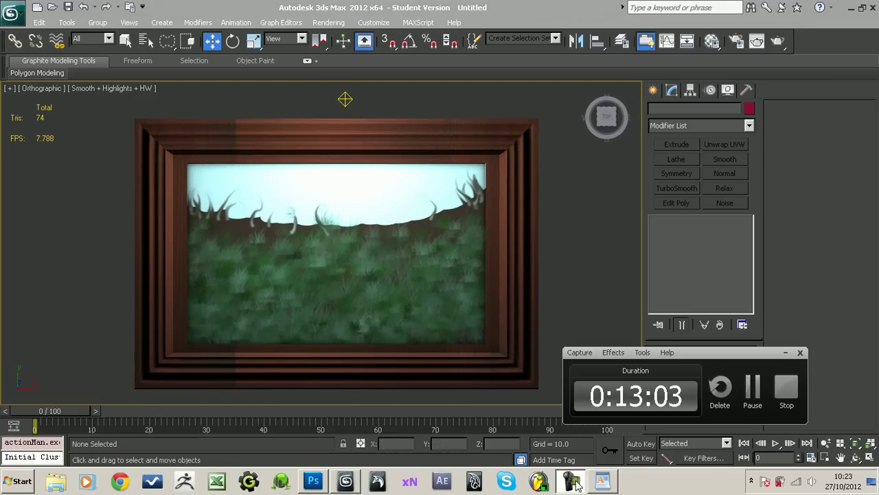
Switch to Photoshop and add a new paragraph starting "You can do better" below "Just enough time to add wood..." in Untitled-1
click(329, 481)
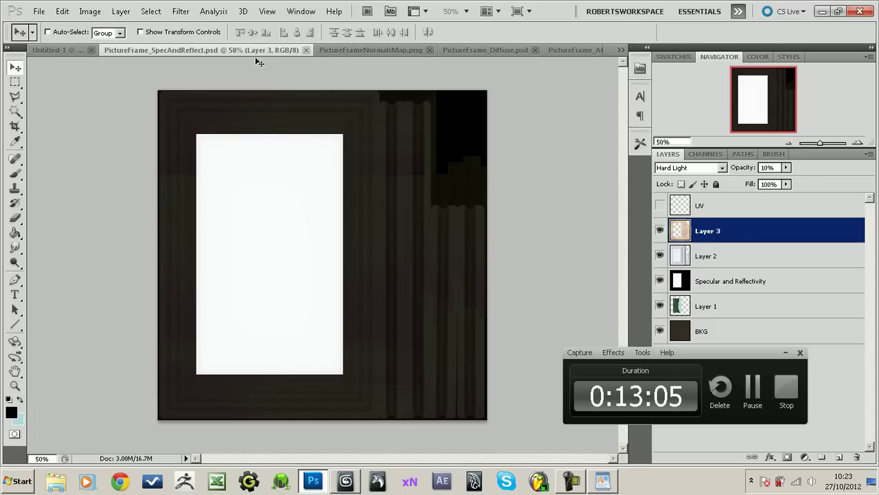
click(59, 49)
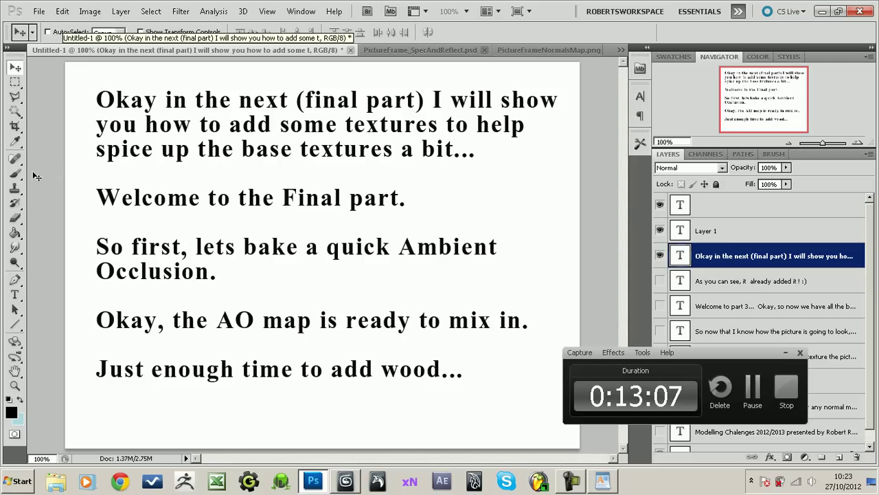
click(14, 294)
click(469, 374)
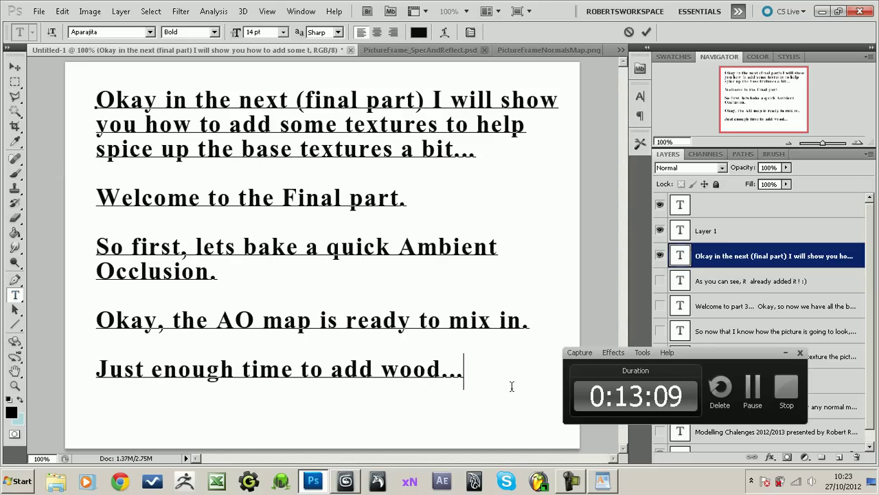
text(Y)
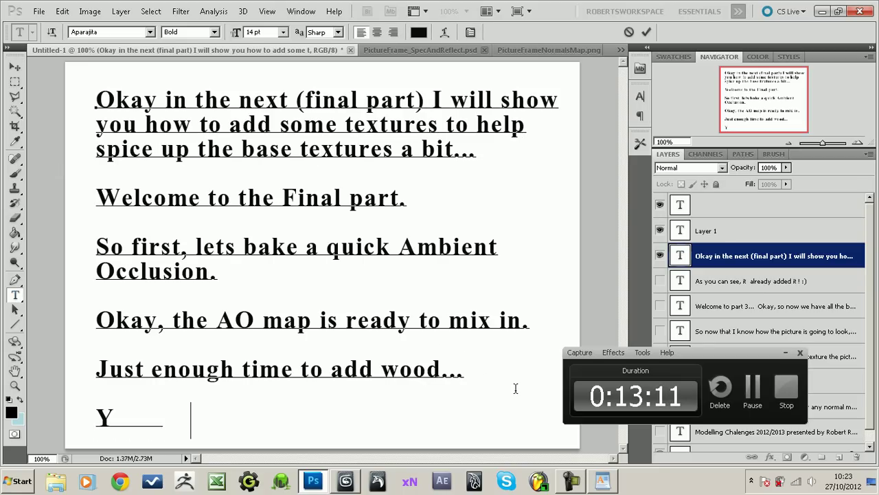
text(ou can do better th)
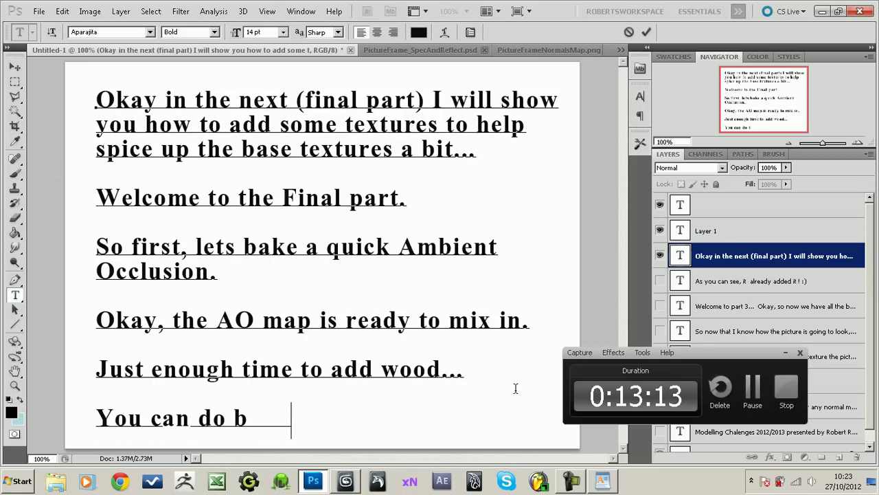